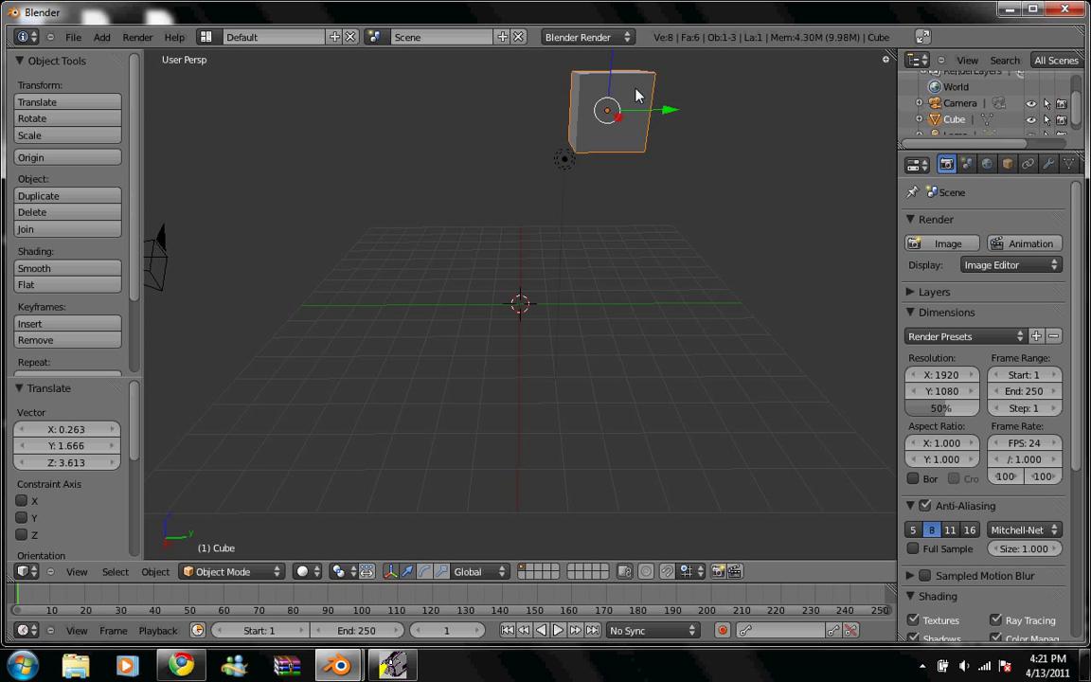
In Edit Mode, subdivide the cube with 2 cuts into a three-by-three grid
{"action": "key", "text": "Tab"}
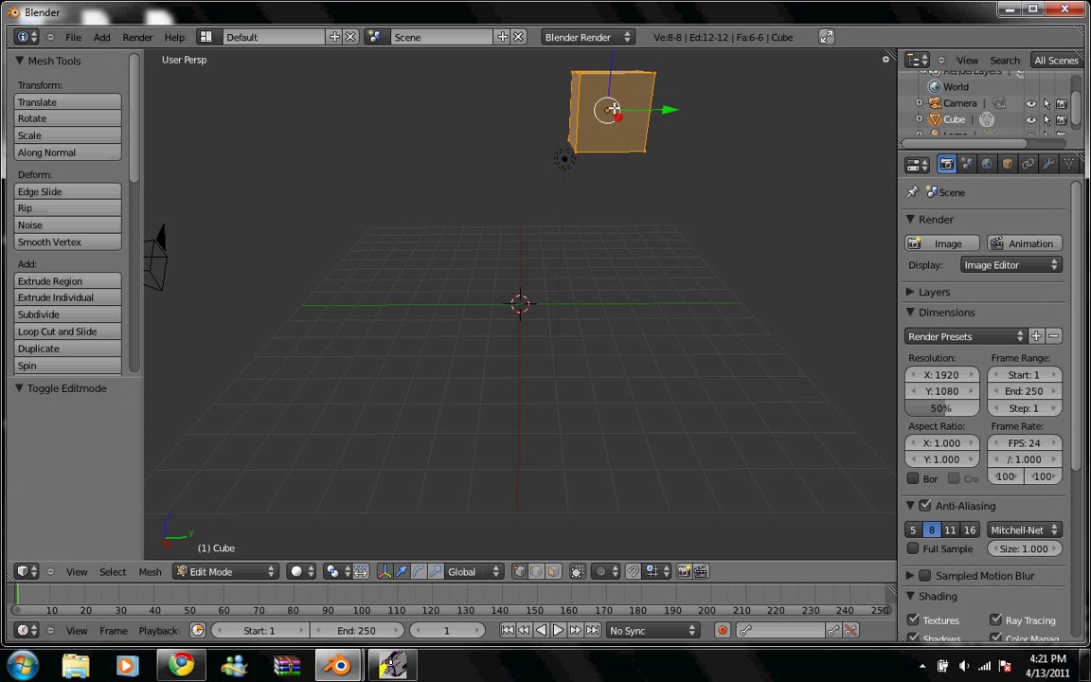
{"action": "left_click", "coordinate": [103, 318]}
{"action": "left_click", "coordinate": [107, 429]}
Box-select the left column of vertices and delete them
{"action": "key", "text": "a"}
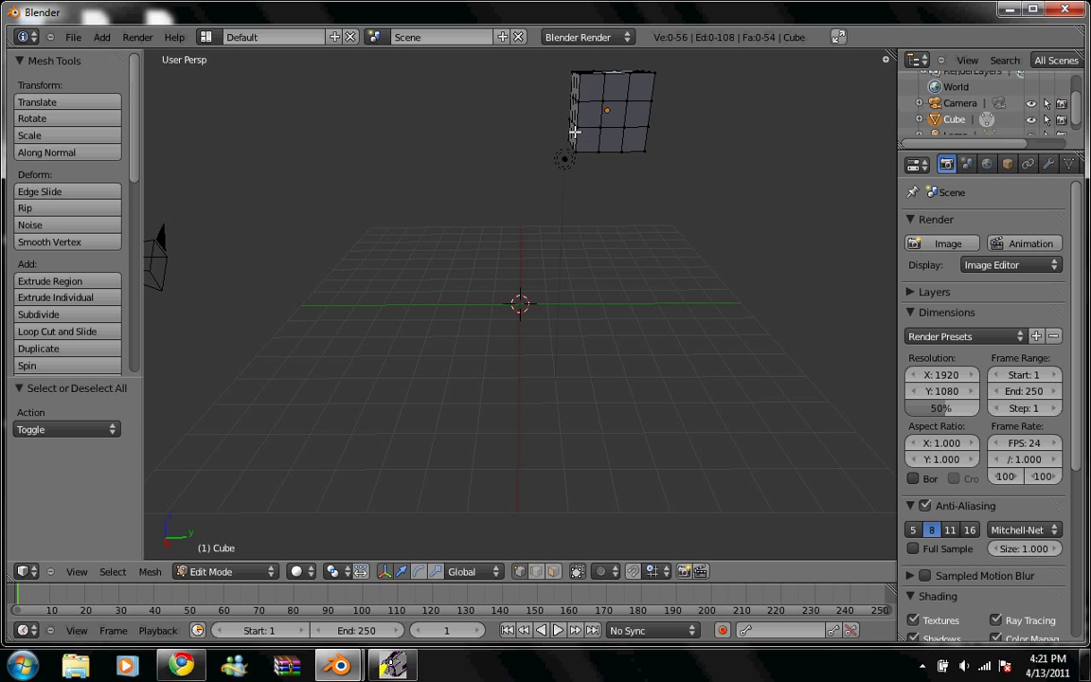
{"action": "key", "text": "b"}
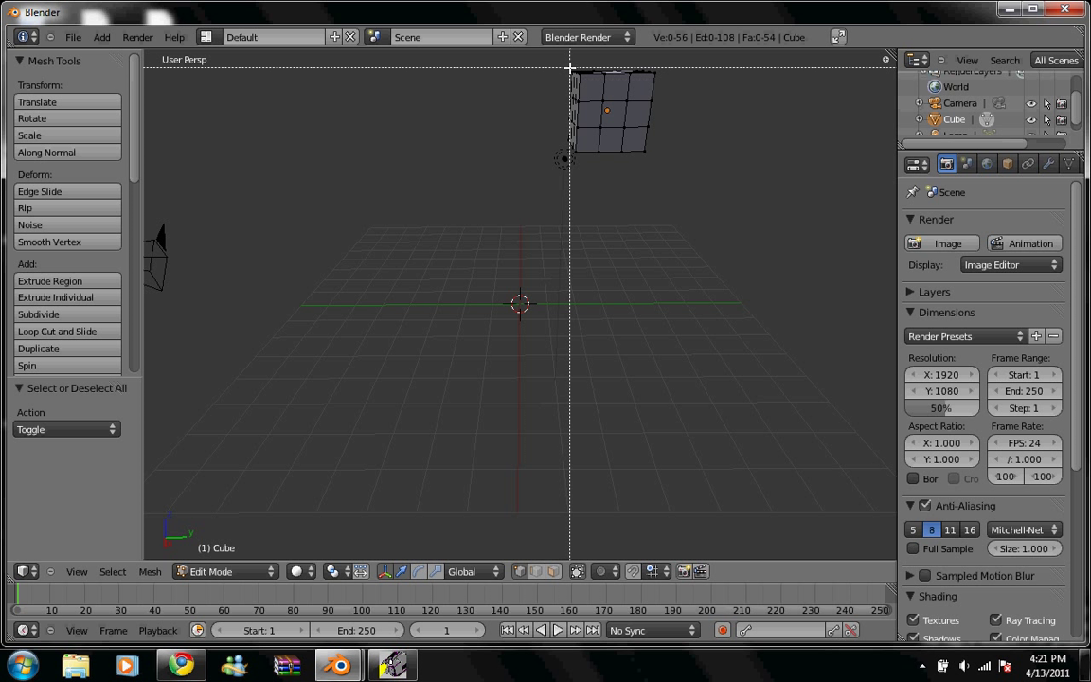
{"action": "left_click_drag", "start_coordinate": [569, 69], "coordinate": [580, 155]}
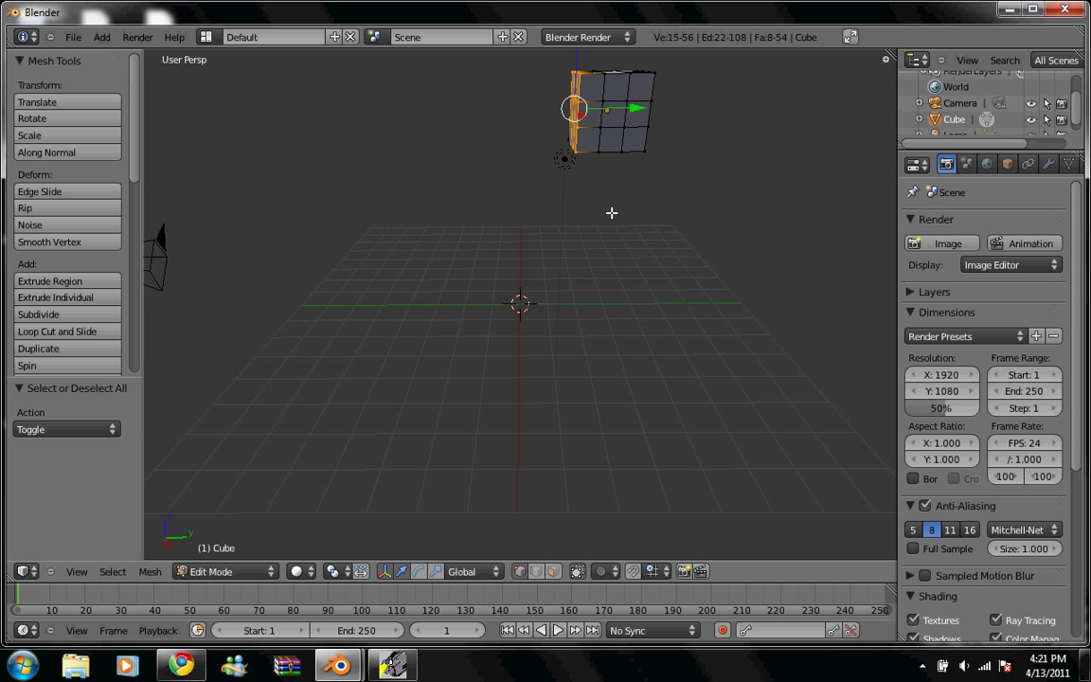
{"action": "mouse_move", "coordinate": [687, 222]}
{"action": "middle_mouse_down"}
{"action": "mouse_move", "coordinate": [718, 214]}
{"action": "mouse_move", "coordinate": [694, 209]}
{"action": "middle_mouse_up"}
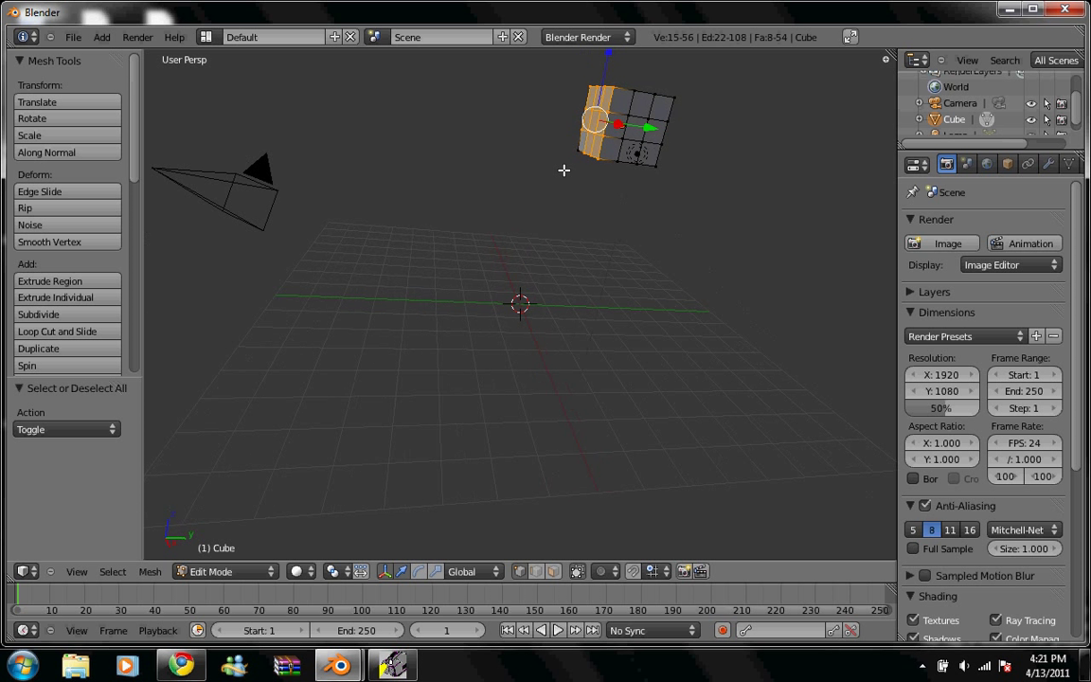
{"action": "middle_click_drag", "start_coordinate": [728, 164], "coordinate": [701, 165]}
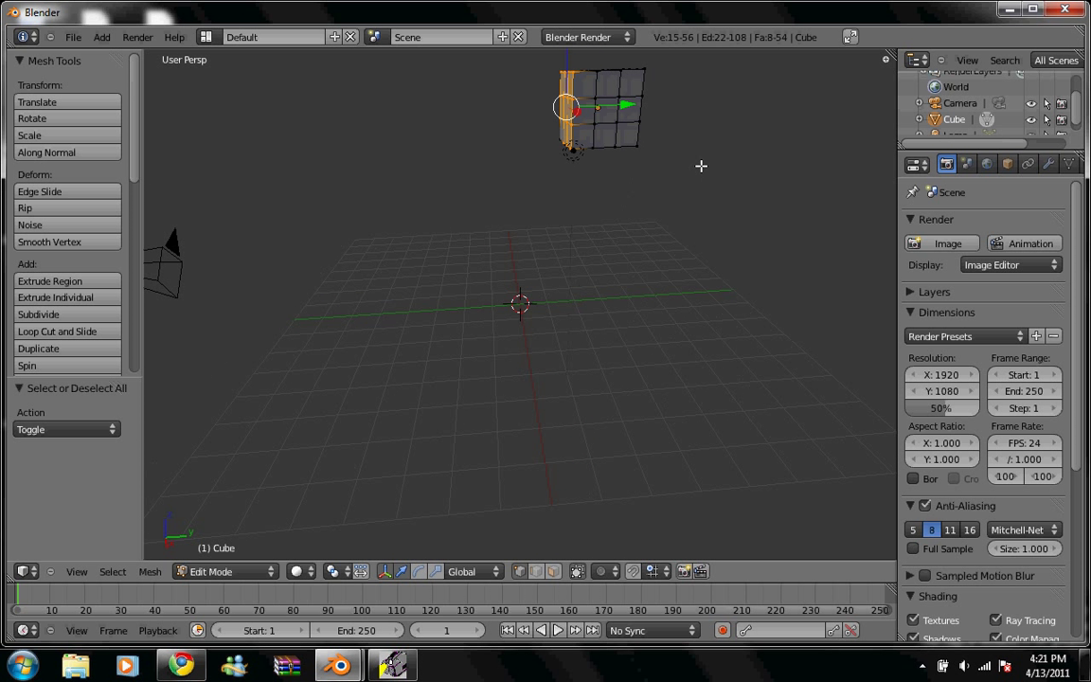
{"action": "key", "text": "x"}
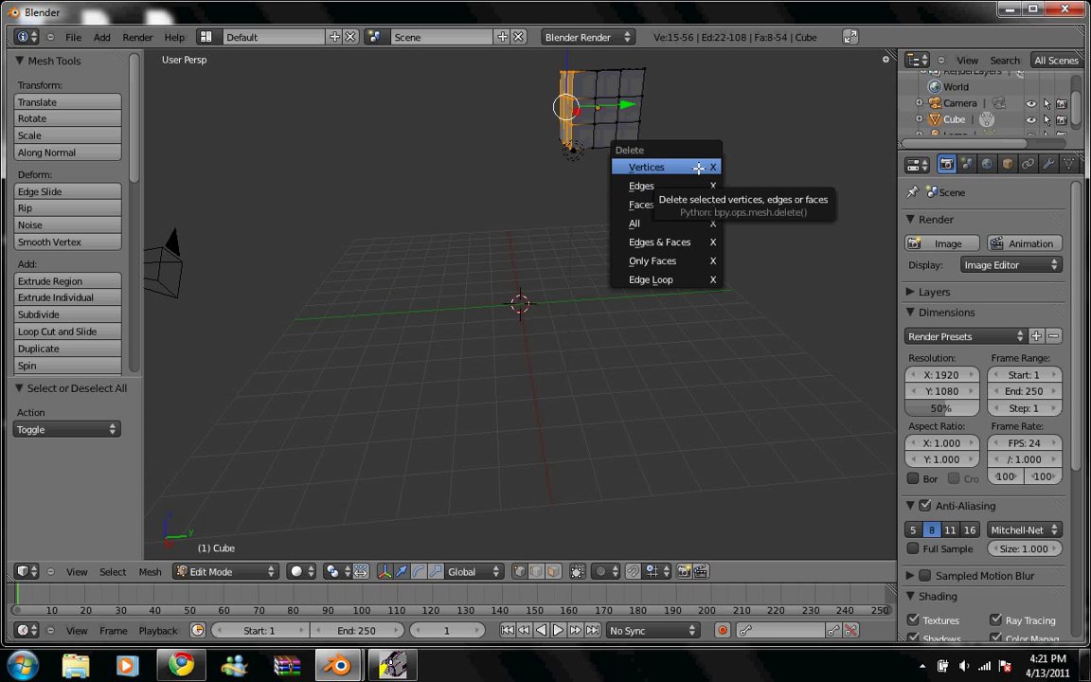
{"action": "left_click", "coordinate": [698, 167]}
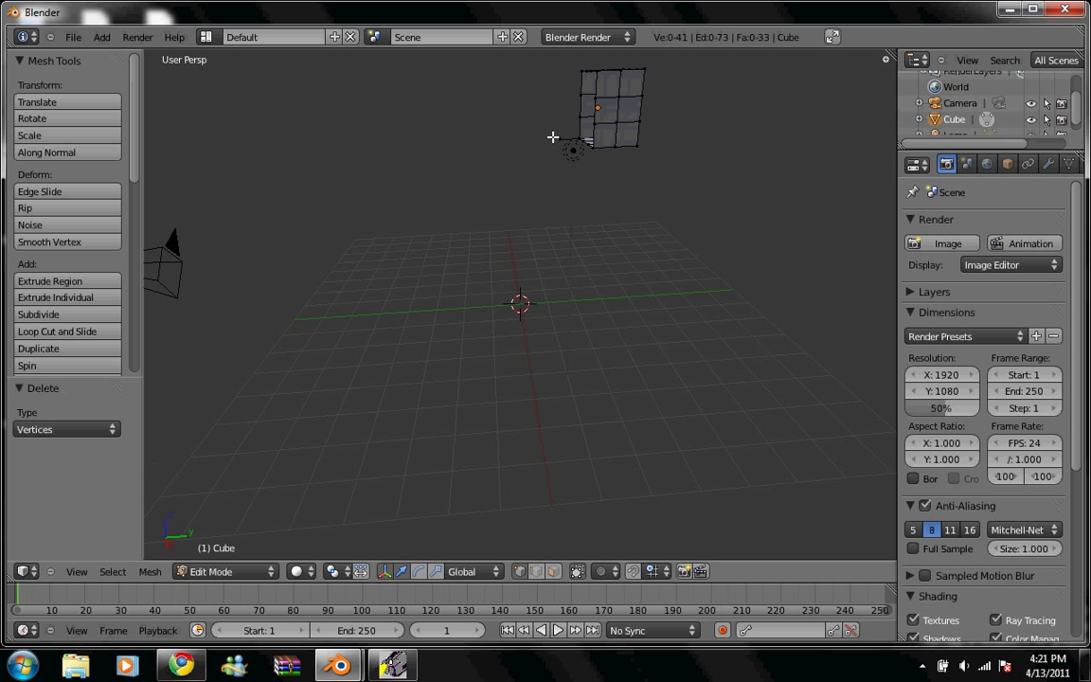
Delete the leftover stray vertex on the cube's left side, leaving 40 vertices
{"action": "key", "text": "b"}
{"action": "left_click_drag", "start_coordinate": [553, 133], "coordinate": [567, 145]}
{"action": "key", "text": "x"}
{"action": "left_click", "coordinate": [628, 163]}
{"action": "mouse_move", "coordinate": [645, 139]}
{"action": "middle_mouse_down"}
{"action": "mouse_move", "coordinate": [655, 156]}
{"action": "mouse_move", "coordinate": [677, 157]}
{"action": "middle_mouse_up"}
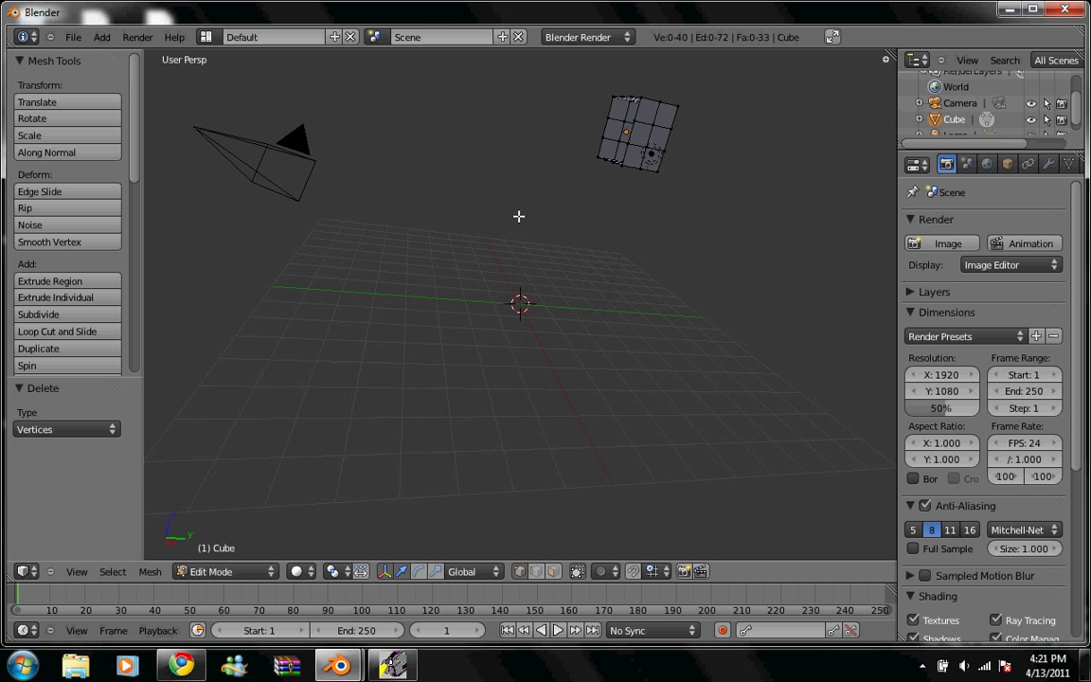
{"action": "mouse_move", "coordinate": [519, 216]}
{"action": "middle_mouse_down"}
{"action": "mouse_move", "coordinate": [533, 246]}
{"action": "mouse_move", "coordinate": [514, 243]}
{"action": "middle_mouse_up"}
{"action": "mouse_move", "coordinate": [787, 180]}
{"action": "middle_mouse_down"}
{"action": "mouse_move", "coordinate": [708, 228]}
{"action": "mouse_move", "coordinate": [779, 166]}
{"action": "mouse_move", "coordinate": [711, 192]}
{"action": "mouse_move", "coordinate": [733, 200]}
{"action": "mouse_move", "coordinate": [742, 166]}
{"action": "middle_mouse_up"}
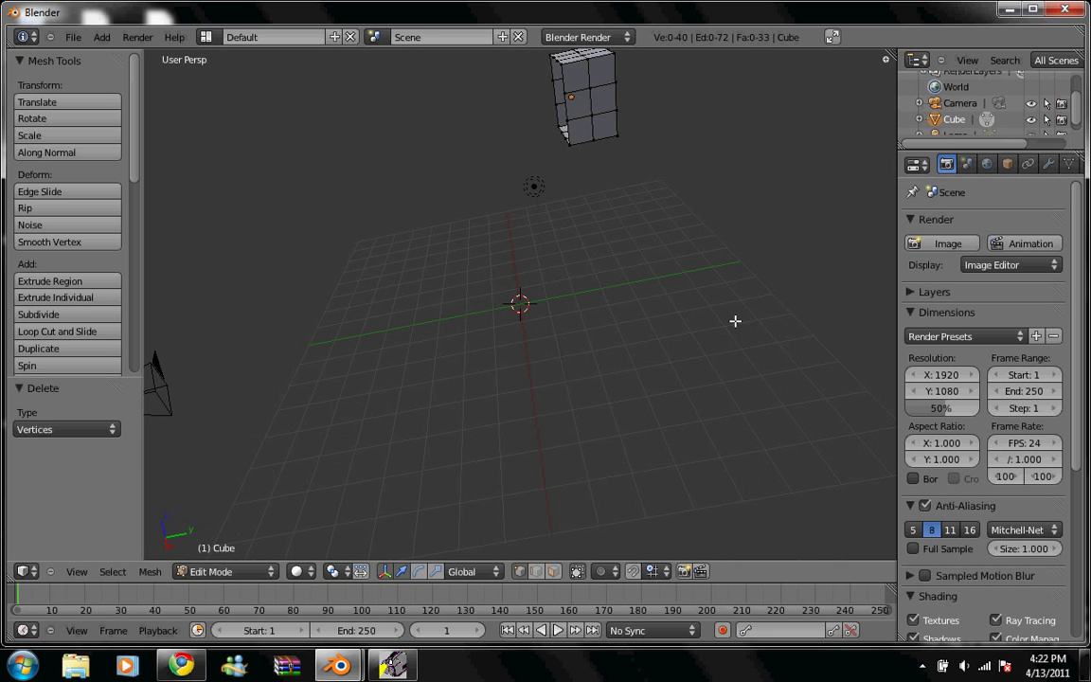
Add a Mirror modifier that mirrors on Y only, with X turned off
{"action": "left_click", "coordinate": [1048, 163]}
{"action": "left_click", "coordinate": [982, 245]}
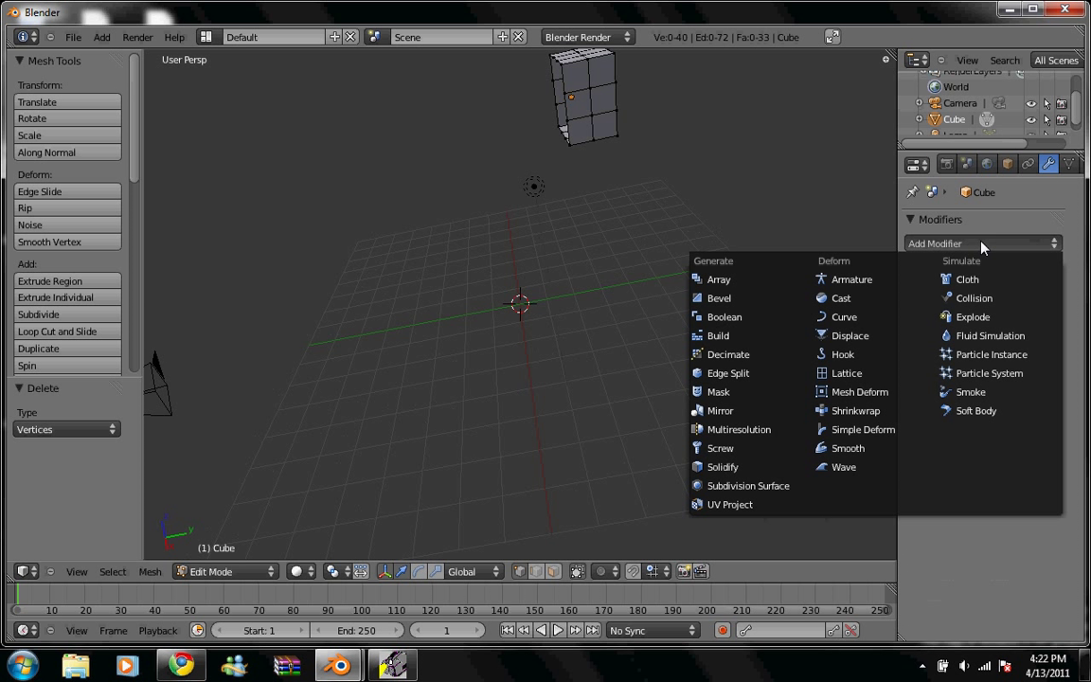
{"action": "left_click", "coordinate": [748, 418]}
{"action": "left_click", "coordinate": [918, 380]}
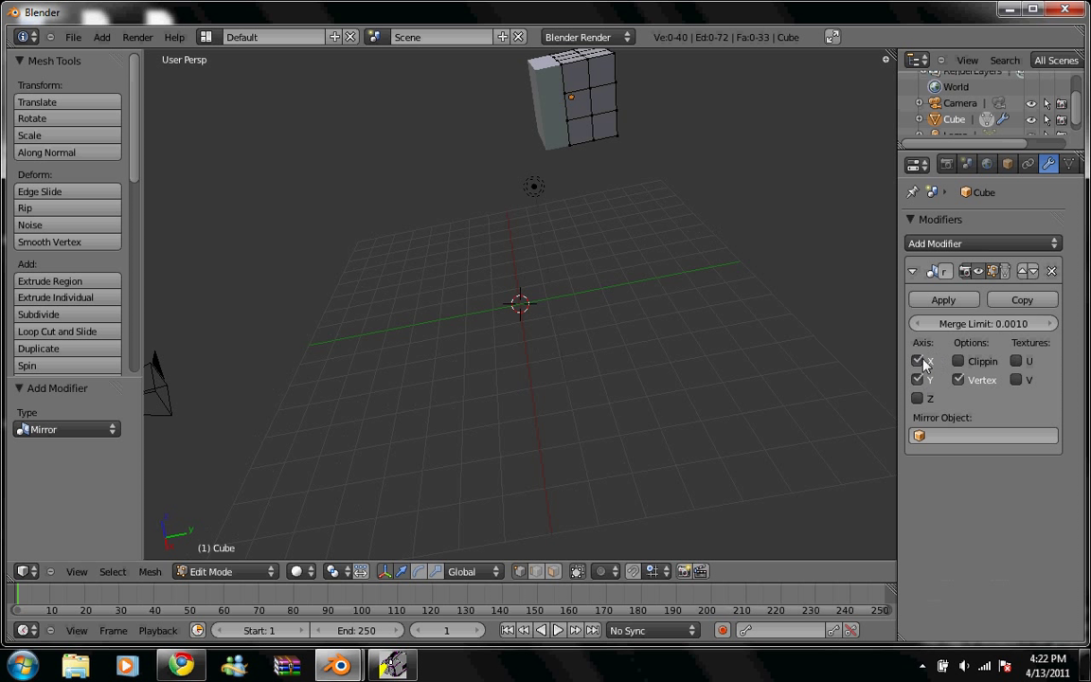
{"action": "left_click", "coordinate": [918, 361]}
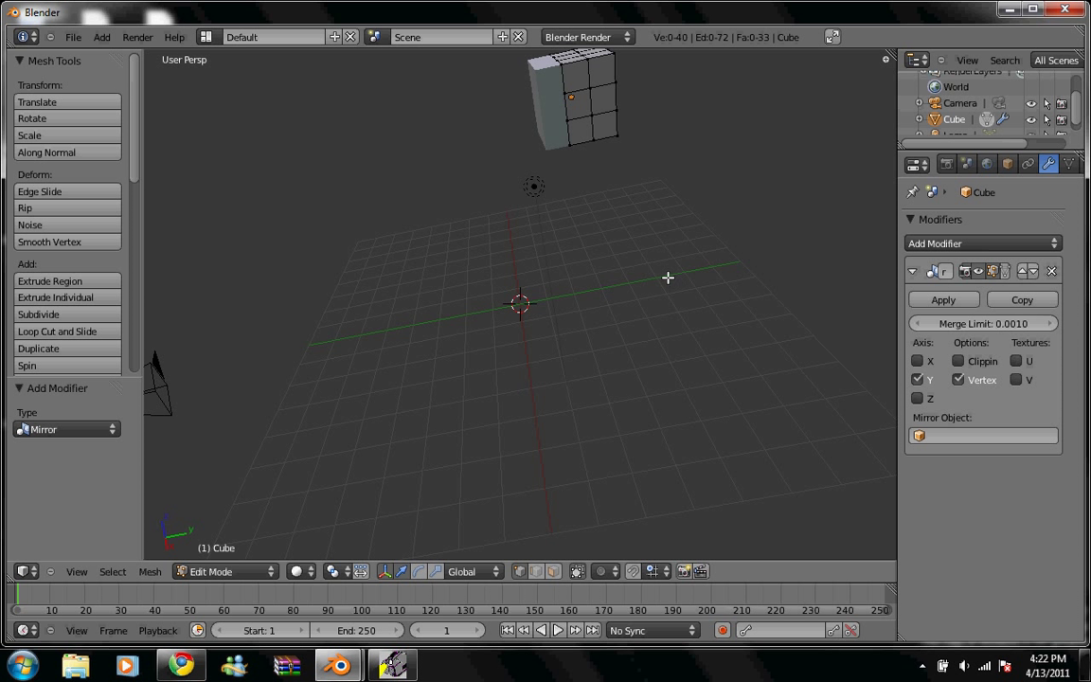
Move the whole half-mesh so the mirrored halves close into a block, then deselect all
{"action": "middle_click_drag", "start_coordinate": [728, 190], "coordinate": [731, 205]}
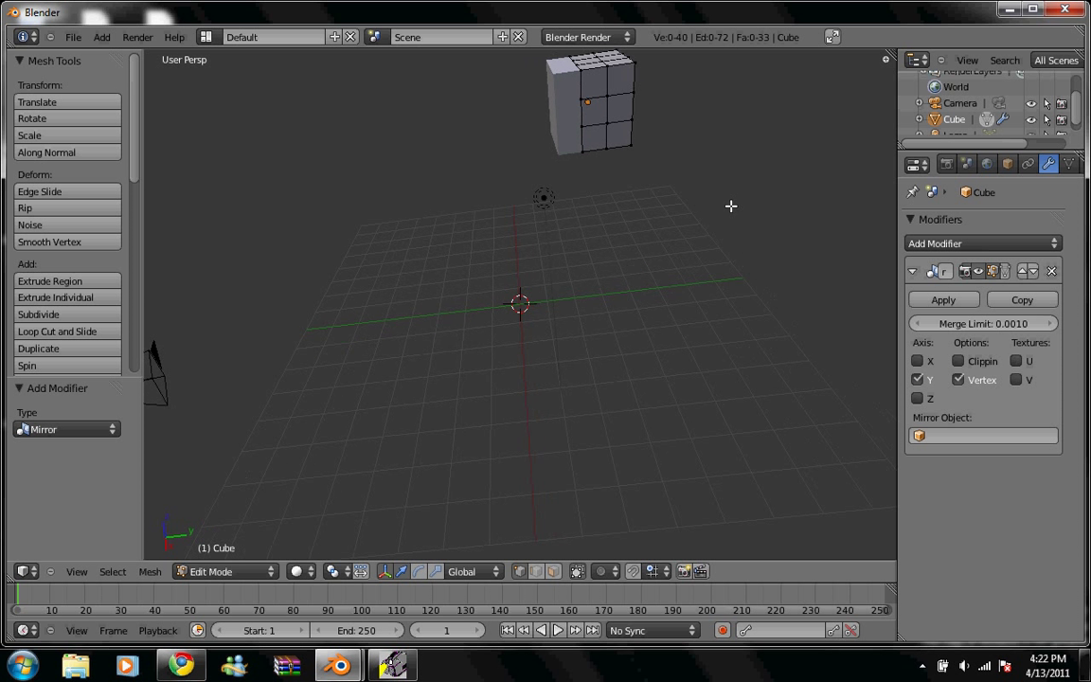
{"action": "key", "text": "a"}
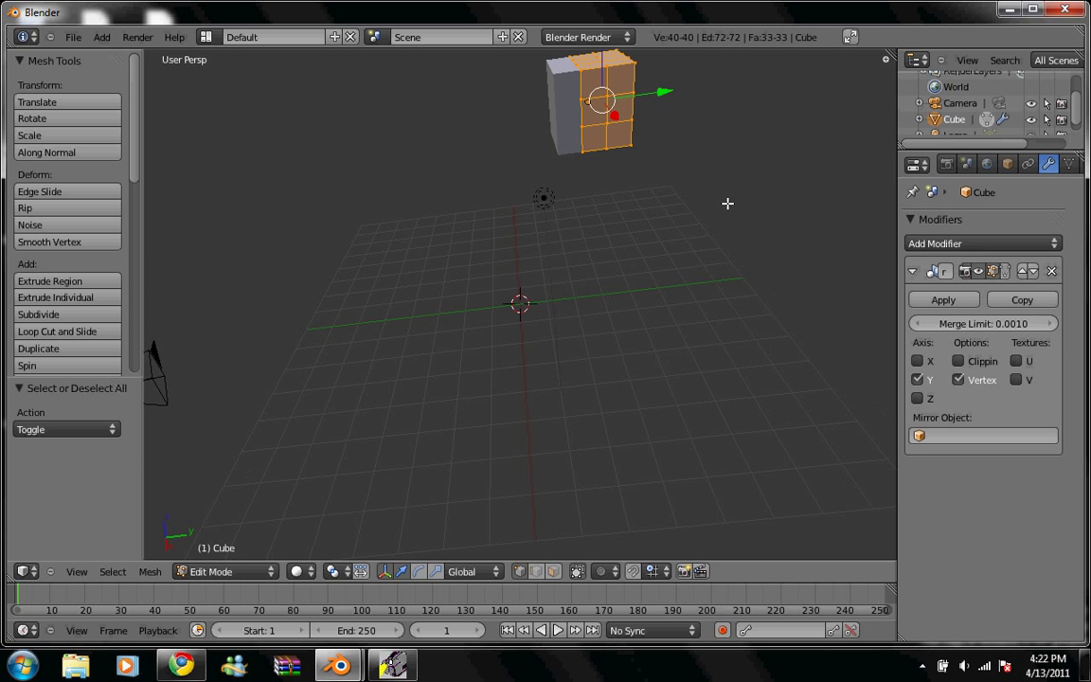
{"action": "key", "text": "g"}
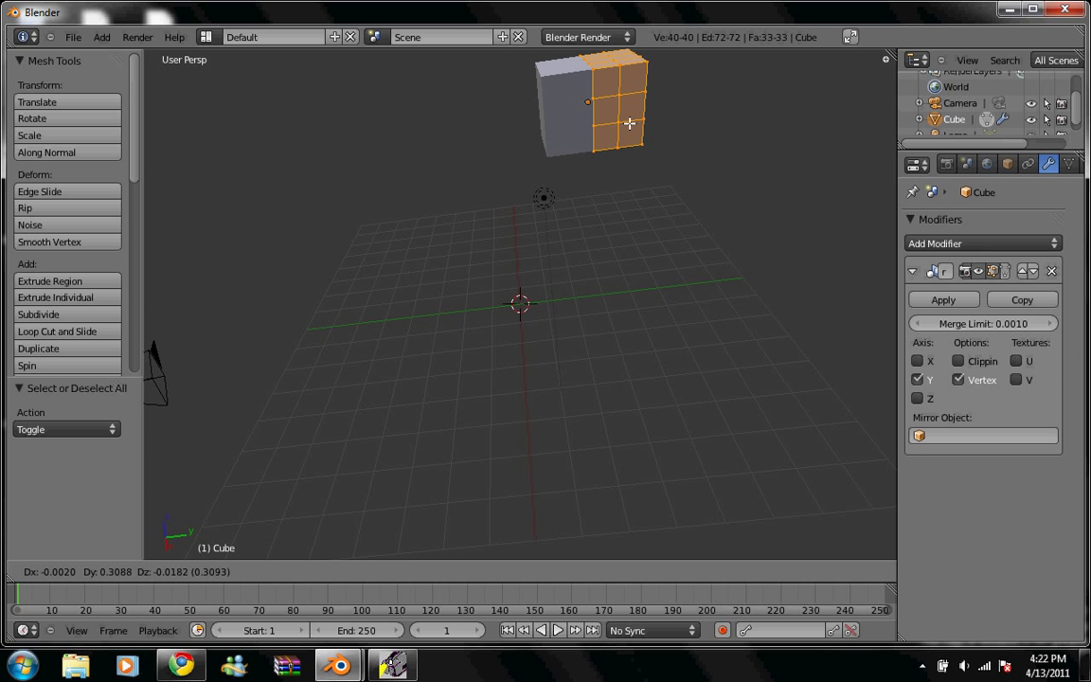
{"action": "left_click", "coordinate": [629, 123]}
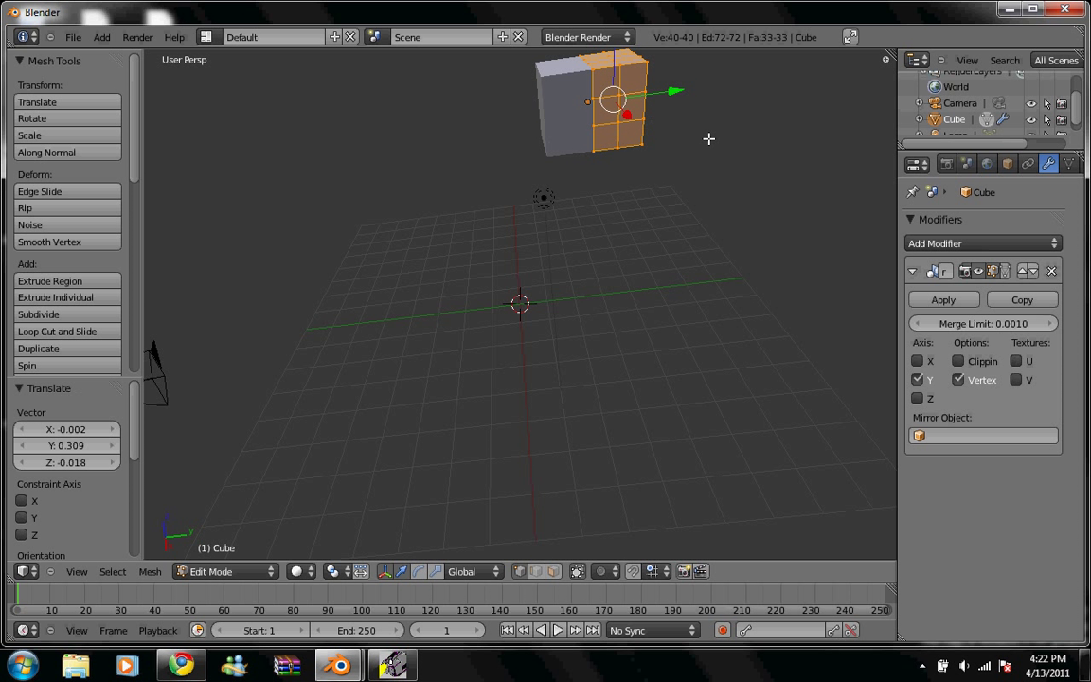
{"action": "mouse_move", "coordinate": [614, 317]}
{"action": "middle_mouse_down"}
{"action": "mouse_move", "coordinate": [609, 280]}
{"action": "mouse_move", "coordinate": [722, 161]}
{"action": "mouse_move", "coordinate": [723, 195]}
{"action": "middle_mouse_up"}
{"action": "mouse_move", "coordinate": [645, 168]}
{"action": "middle_mouse_down"}
{"action": "mouse_move", "coordinate": [731, 155]}
{"action": "mouse_move", "coordinate": [648, 139]}
{"action": "middle_mouse_up"}
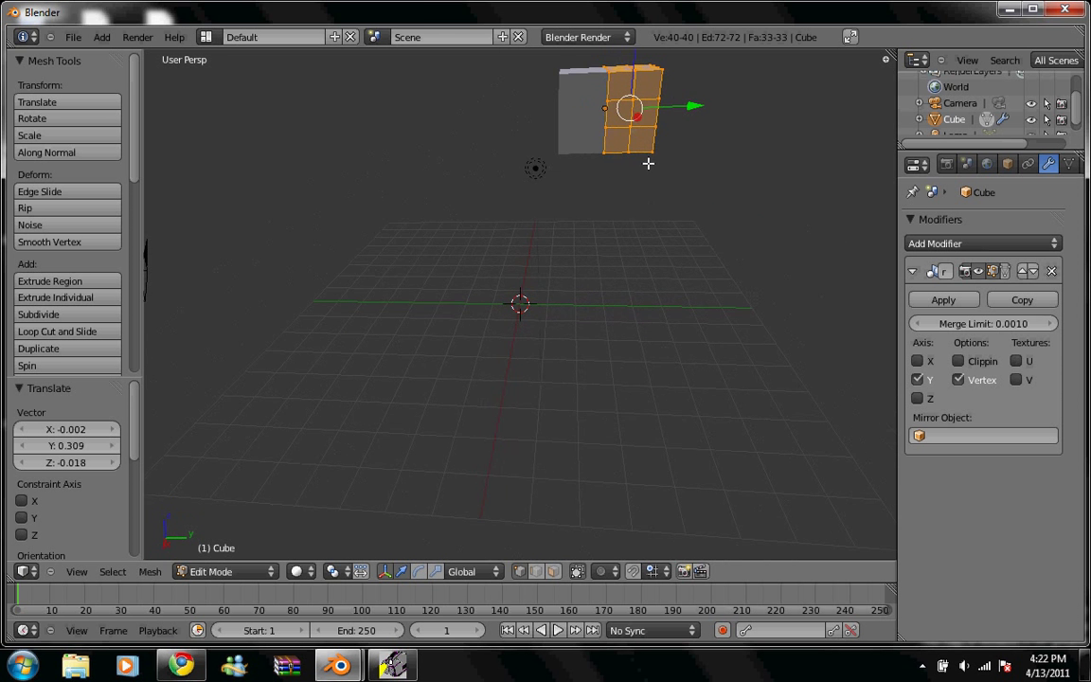
{"action": "middle_click_drag", "start_coordinate": [740, 117], "coordinate": [740, 123]}
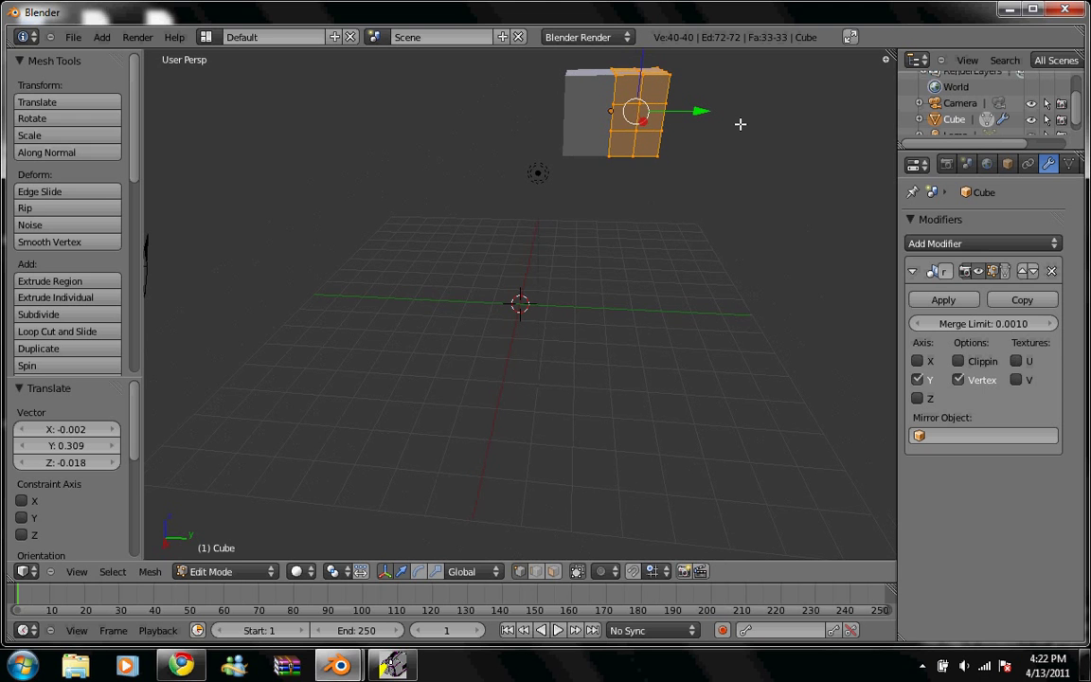
{"action": "key", "text": "a"}
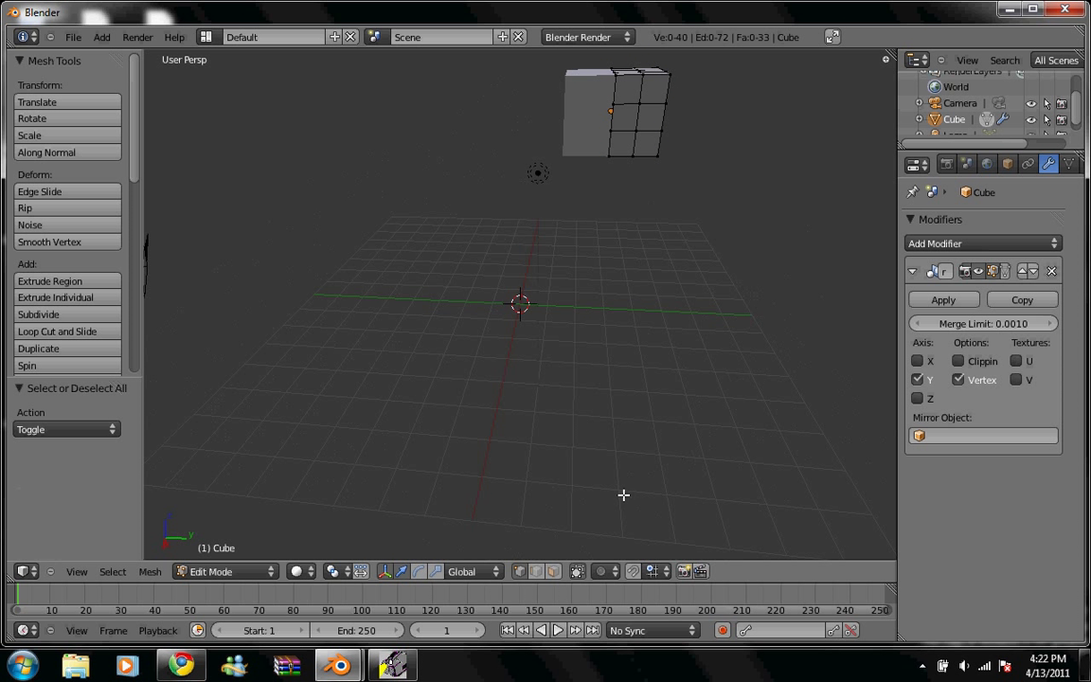
In face select mode, extrude one side face of the block outward
{"action": "left_click", "coordinate": [553, 572]}
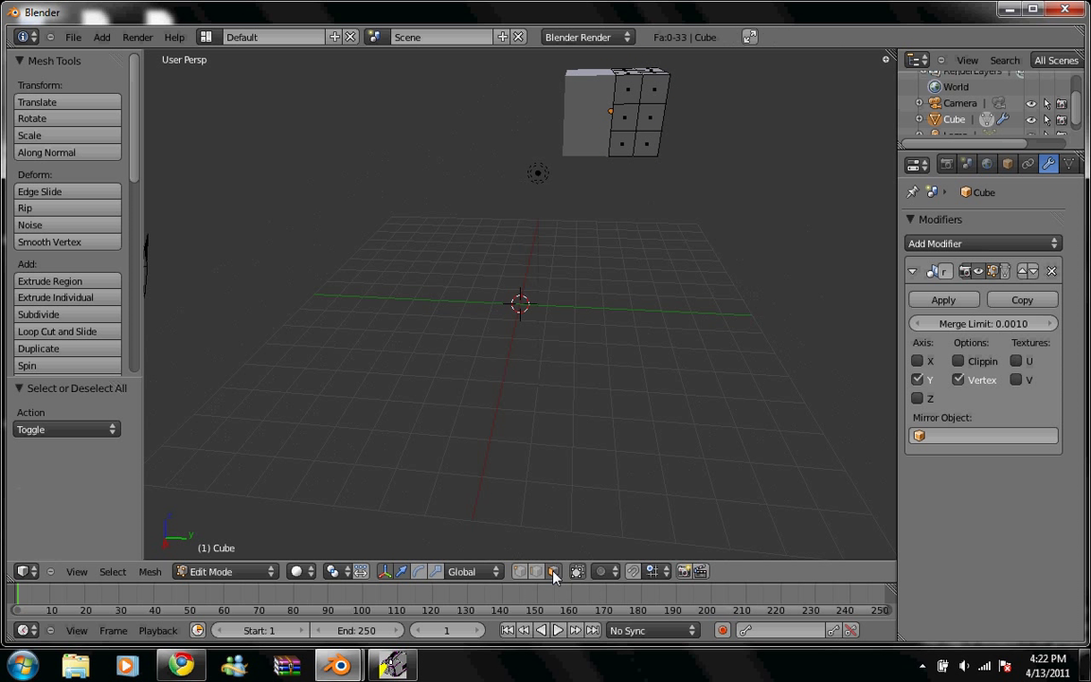
{"action": "mouse_move", "coordinate": [780, 393]}
{"action": "middle_mouse_down"}
{"action": "mouse_move", "coordinate": [696, 428]}
{"action": "mouse_move", "coordinate": [643, 431]}
{"action": "mouse_move", "coordinate": [642, 448]}
{"action": "middle_mouse_up"}
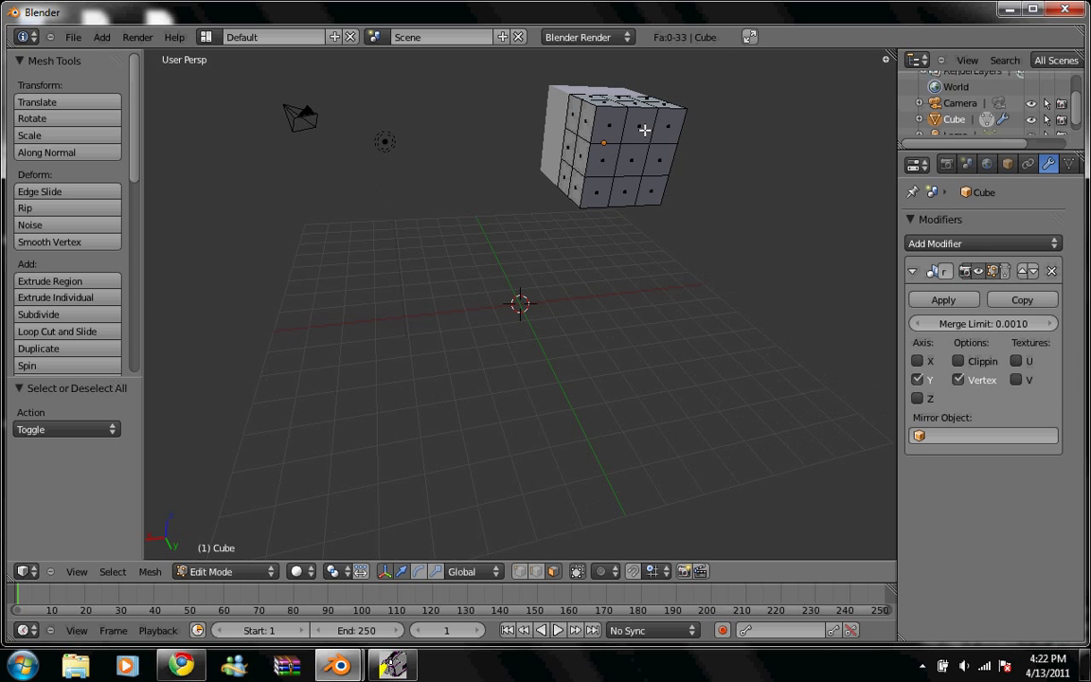
{"action": "right_click", "coordinate": [644, 129]}
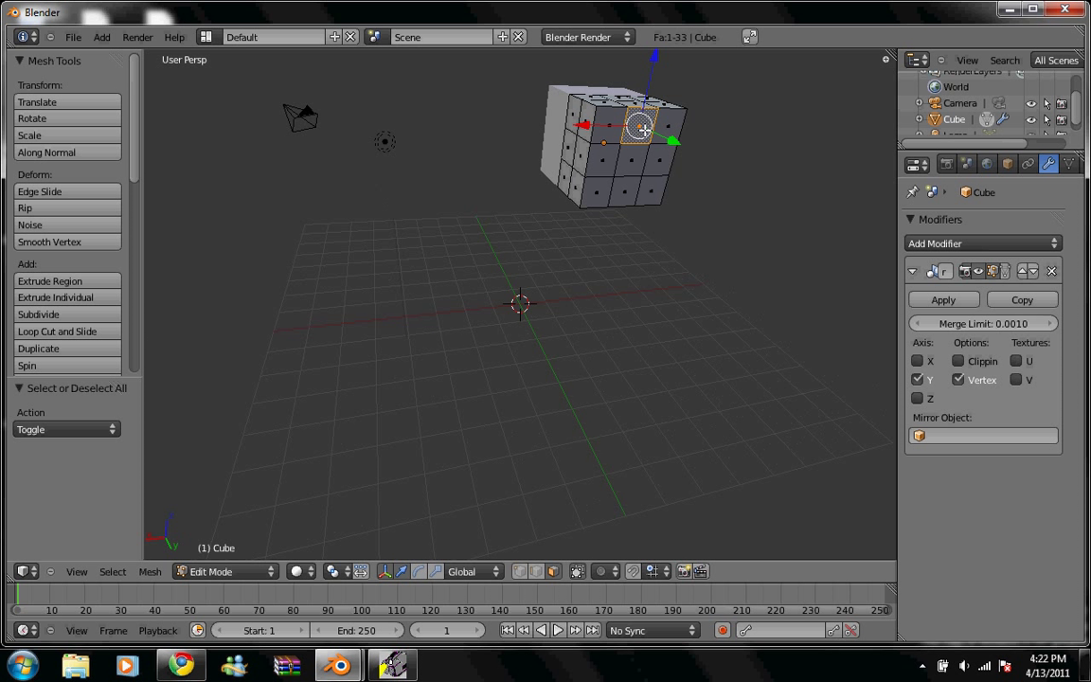
{"action": "key", "text": "e"}
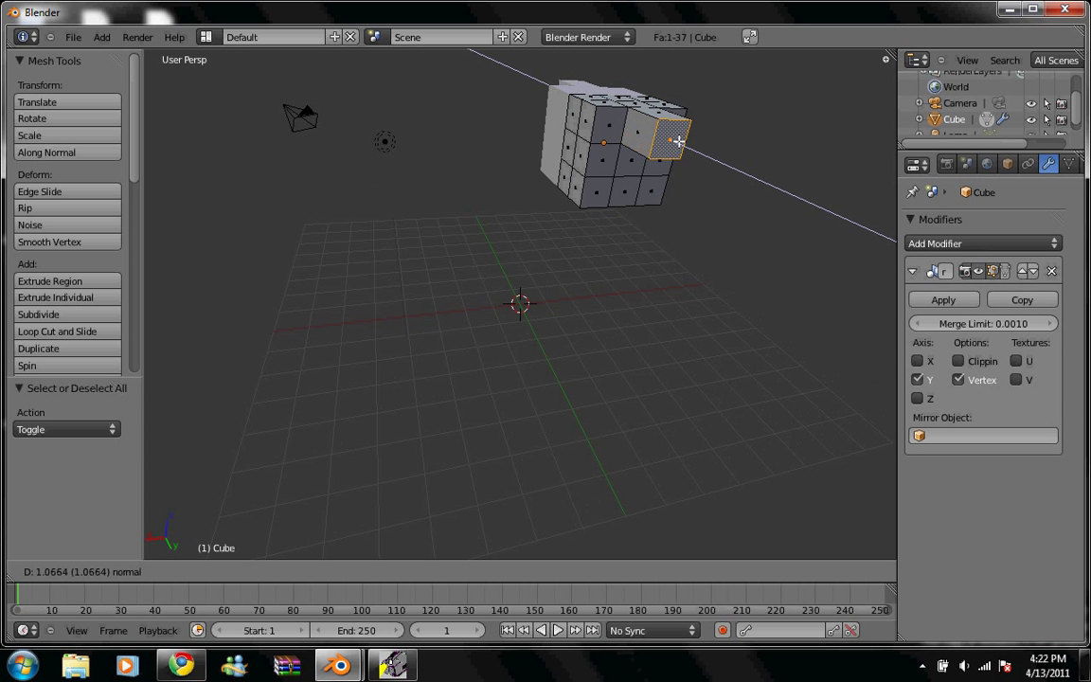
{"action": "left_click", "coordinate": [709, 167]}
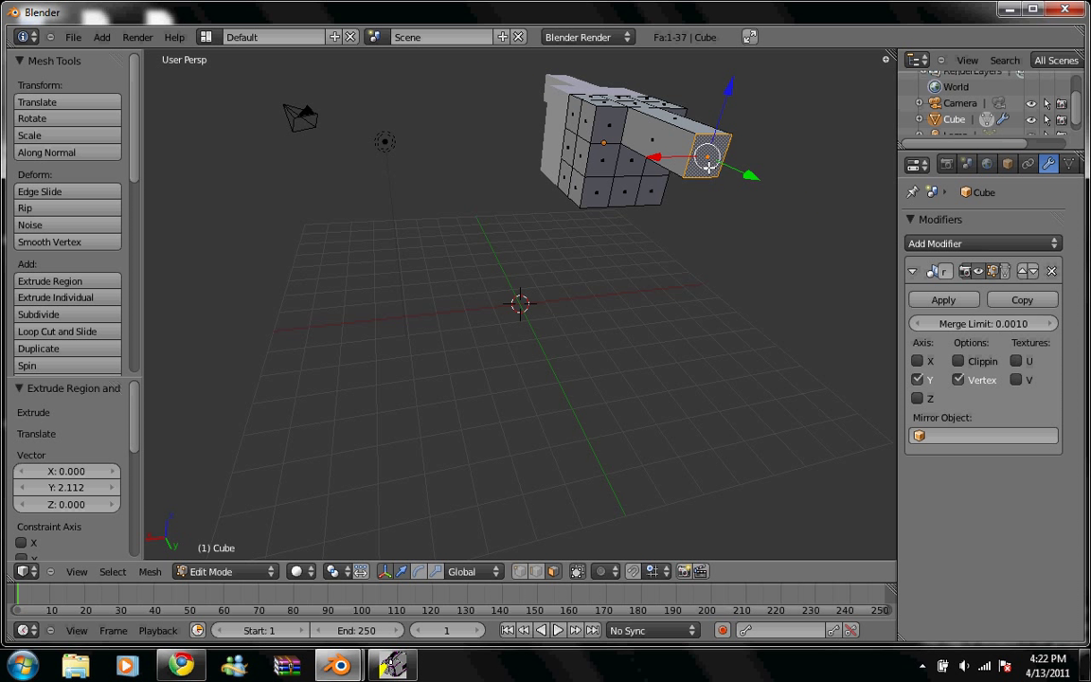
Extrude the end face twice more, lengthening the mirrored arms to about 0.49 units
{"action": "key", "text": "e"}
{"action": "left_click", "coordinate": [760, 201]}
{"action": "key", "text": "e"}
{"action": "left_click", "coordinate": [787, 216]}
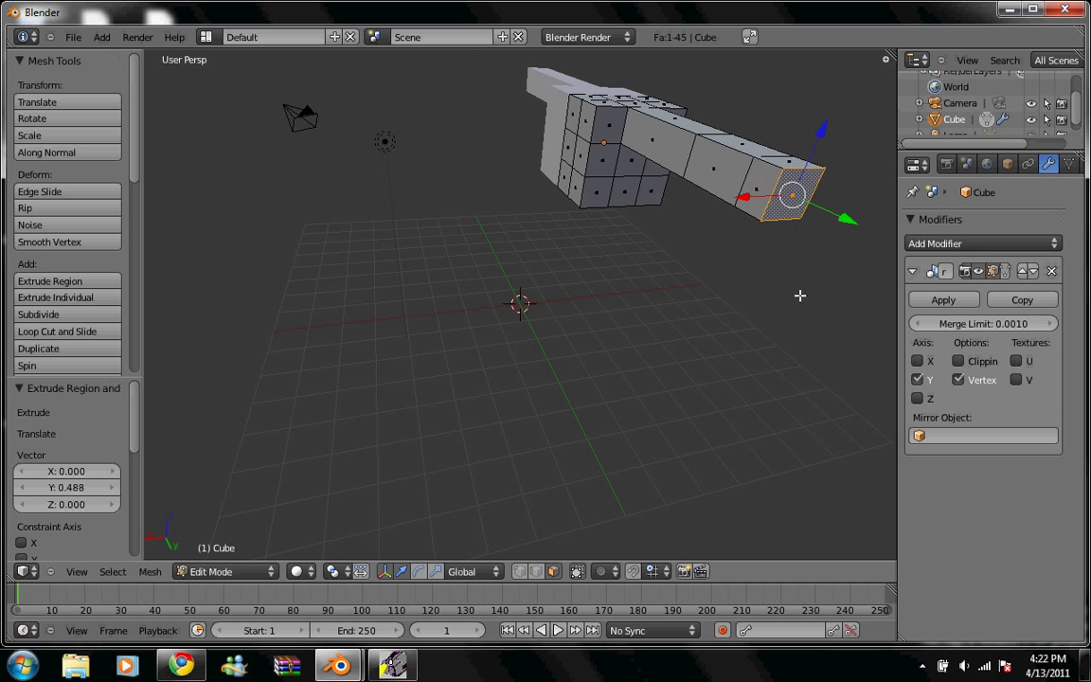
{"action": "middle_click_drag", "start_coordinate": [801, 295], "coordinate": [838, 212]}
{"action": "middle_click_drag", "start_coordinate": [519, 188], "coordinate": [621, 184]}
{"action": "middle_click_drag", "start_coordinate": [806, 208], "coordinate": [780, 168]}
{"action": "middle_click_drag", "start_coordinate": [463, 283], "coordinate": [477, 327]}
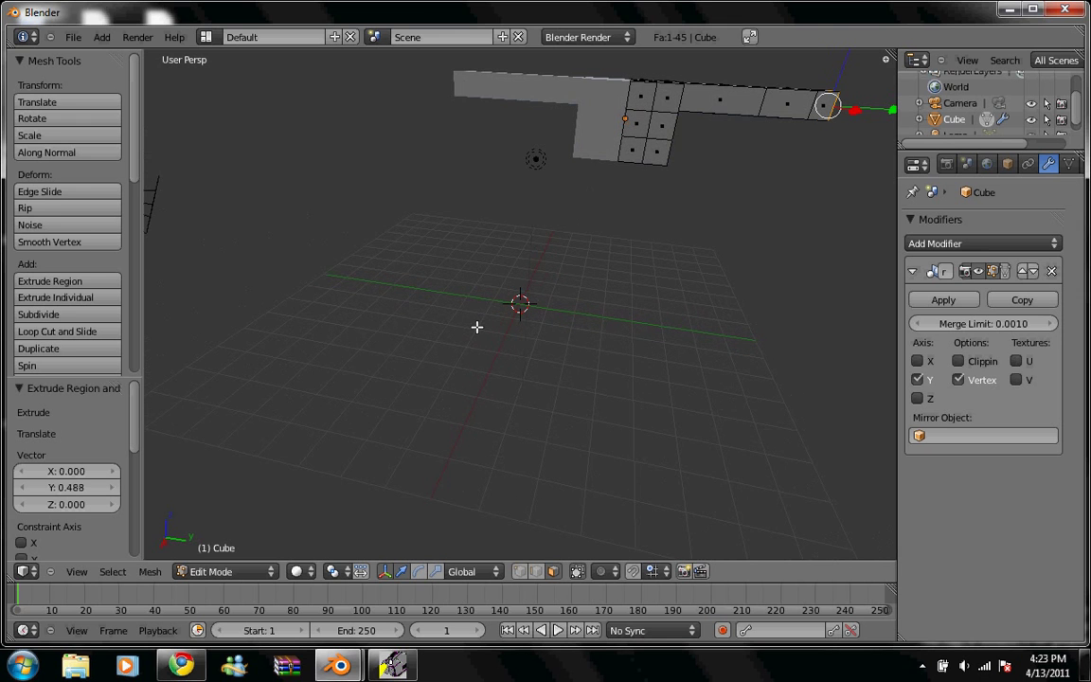
{"action": "middle_click_drag", "start_coordinate": [690, 295], "coordinate": [652, 297]}
Extrude the end face downward three times to form a leg reaching the ground
{"action": "mouse_move", "coordinate": [638, 358]}
{"action": "middle_mouse_down"}
{"action": "mouse_move", "coordinate": [575, 321]}
{"action": "mouse_move", "coordinate": [555, 290]}
{"action": "middle_mouse_up"}
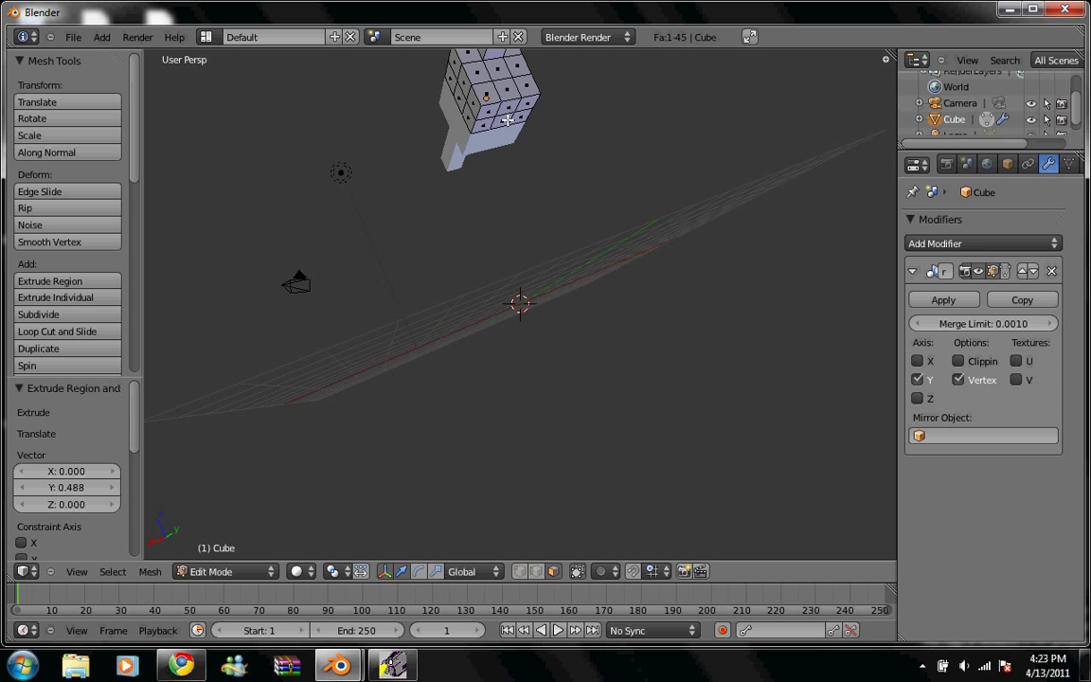
{"action": "right_click", "coordinate": [507, 108]}
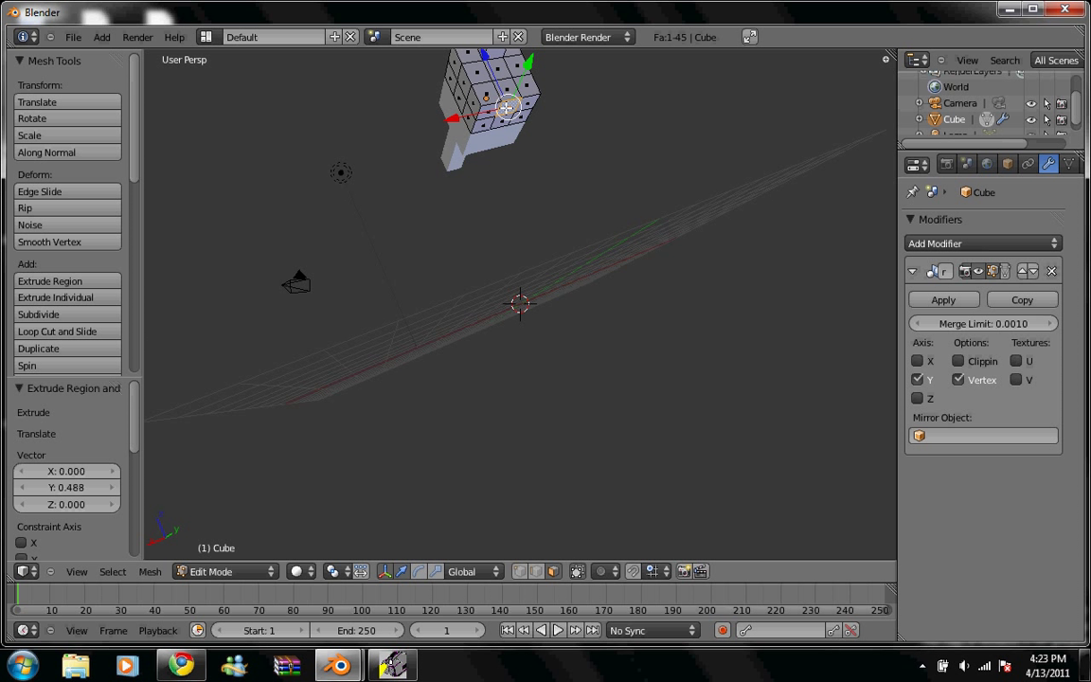
{"action": "key", "text": "e"}
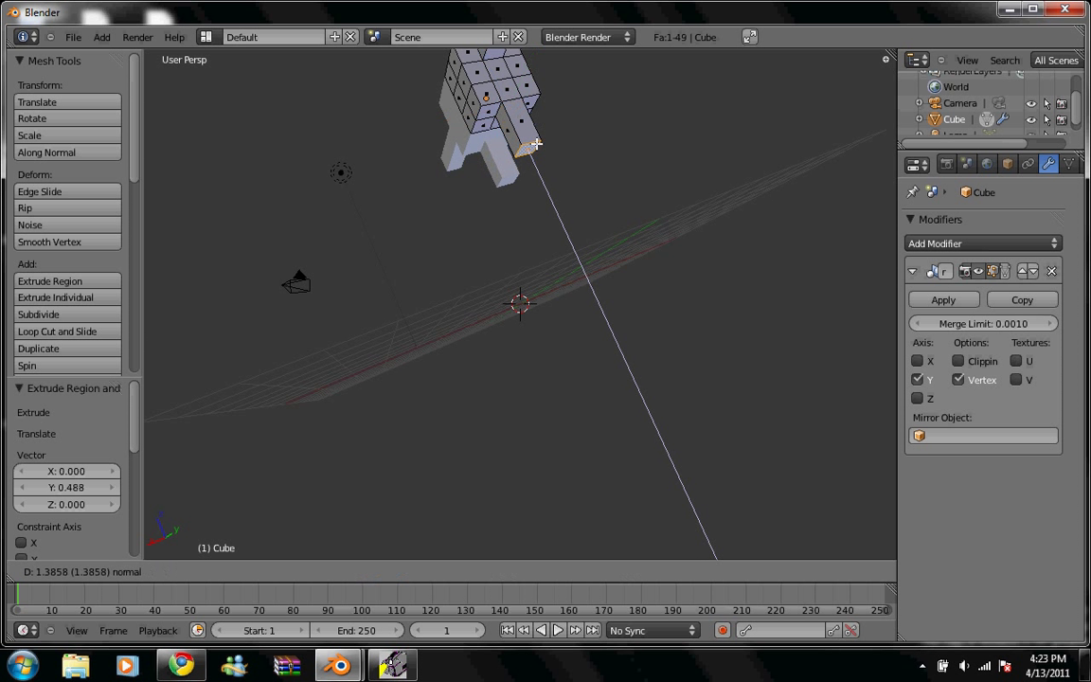
{"action": "left_click", "coordinate": [545, 172]}
{"action": "key", "text": "e"}
{"action": "left_click", "coordinate": [574, 240]}
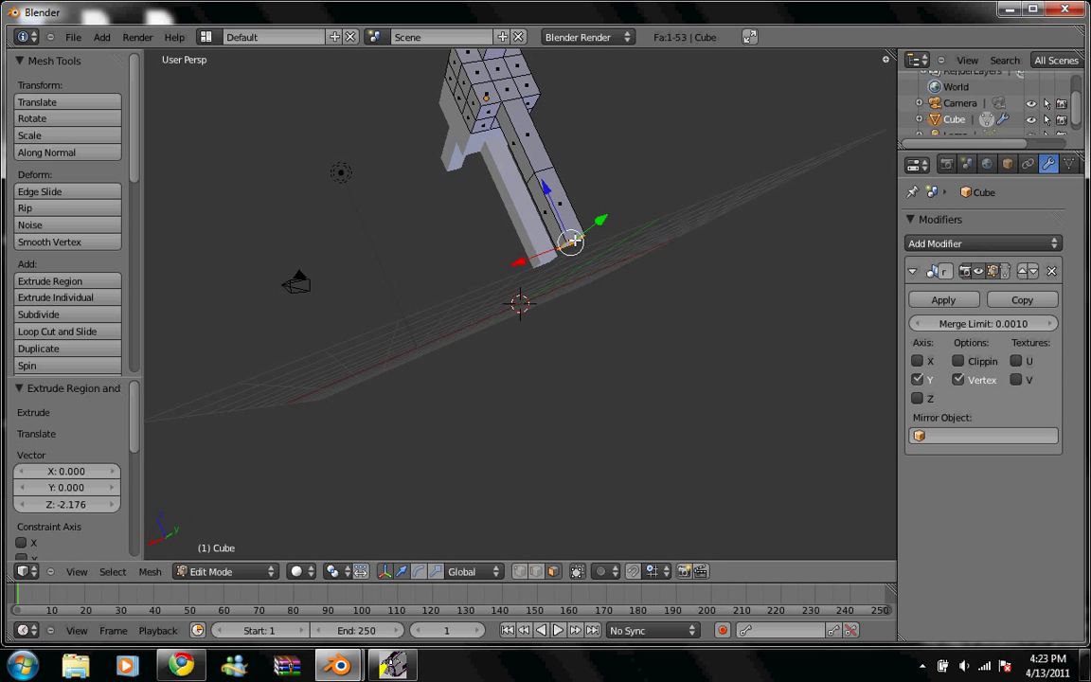
{"action": "key", "text": "e"}
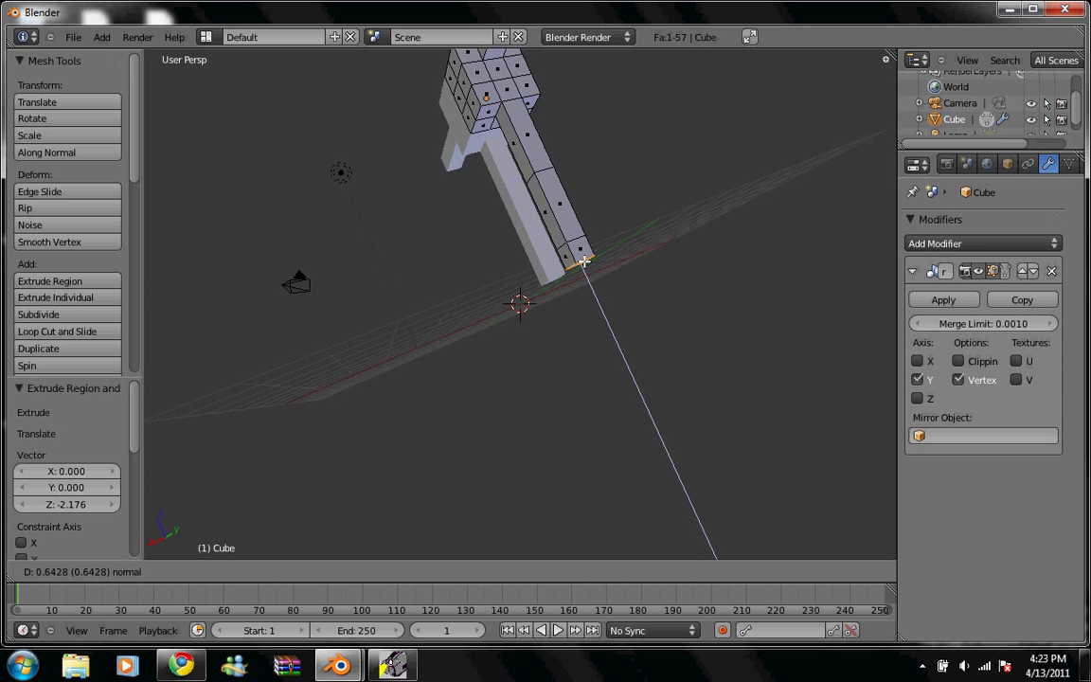
{"action": "left_click", "coordinate": [581, 262]}
{"action": "middle_click_drag", "start_coordinate": [581, 262], "coordinate": [657, 282]}
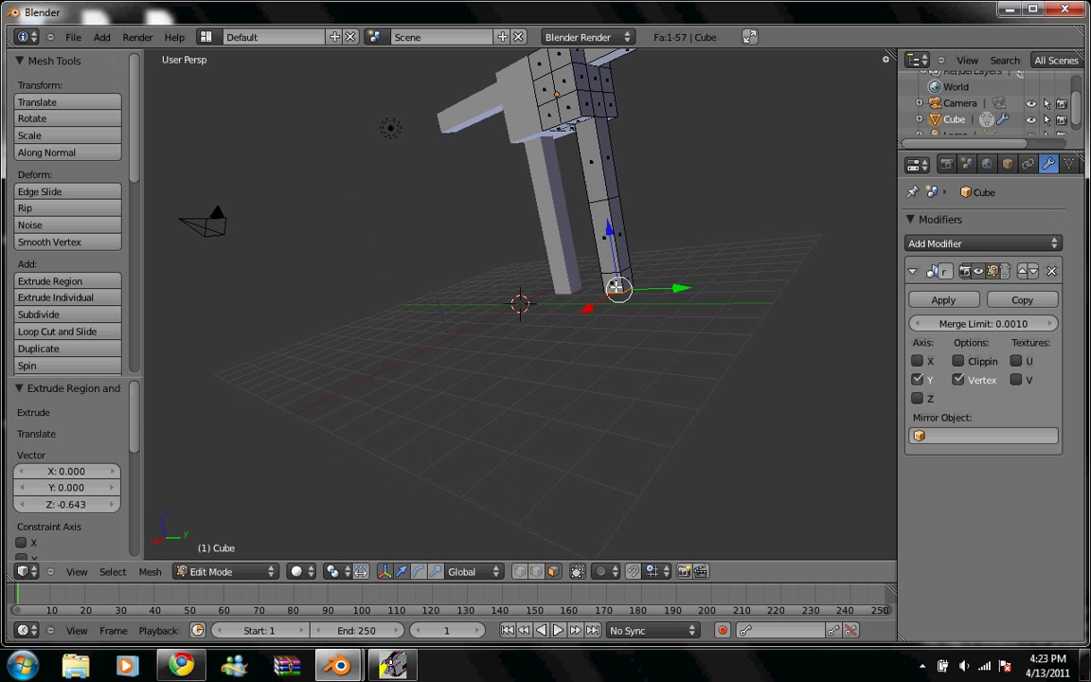
{"action": "left_click_drag", "start_coordinate": [615, 287], "coordinate": [613, 285]}
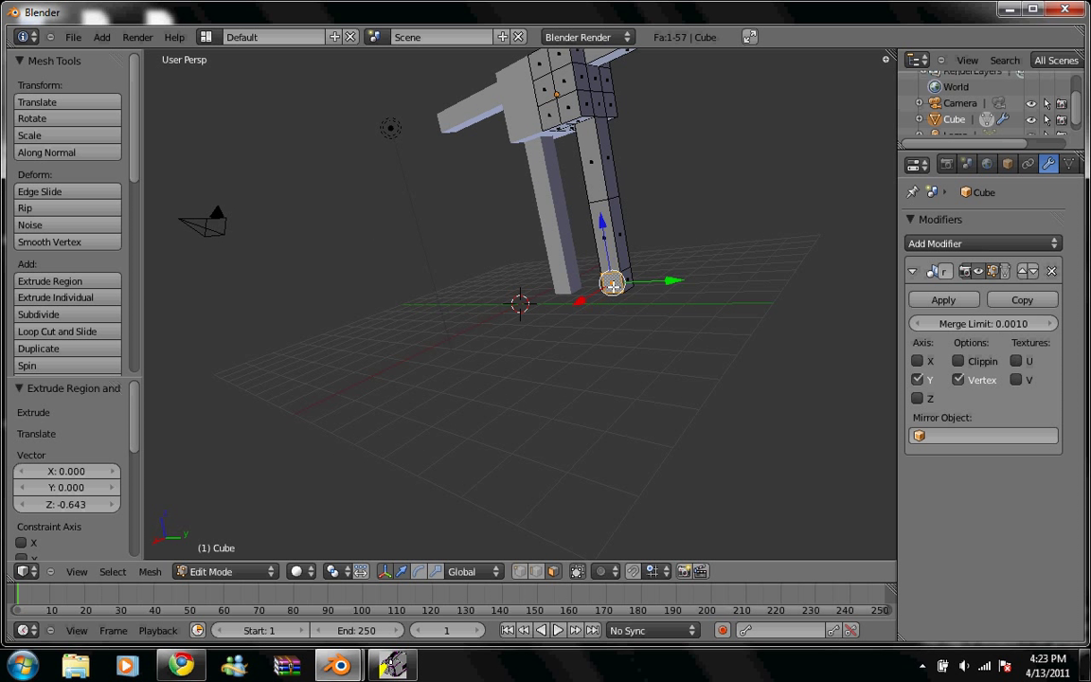
Extrude a small foot from the leg's end face
{"action": "key", "text": "e"}
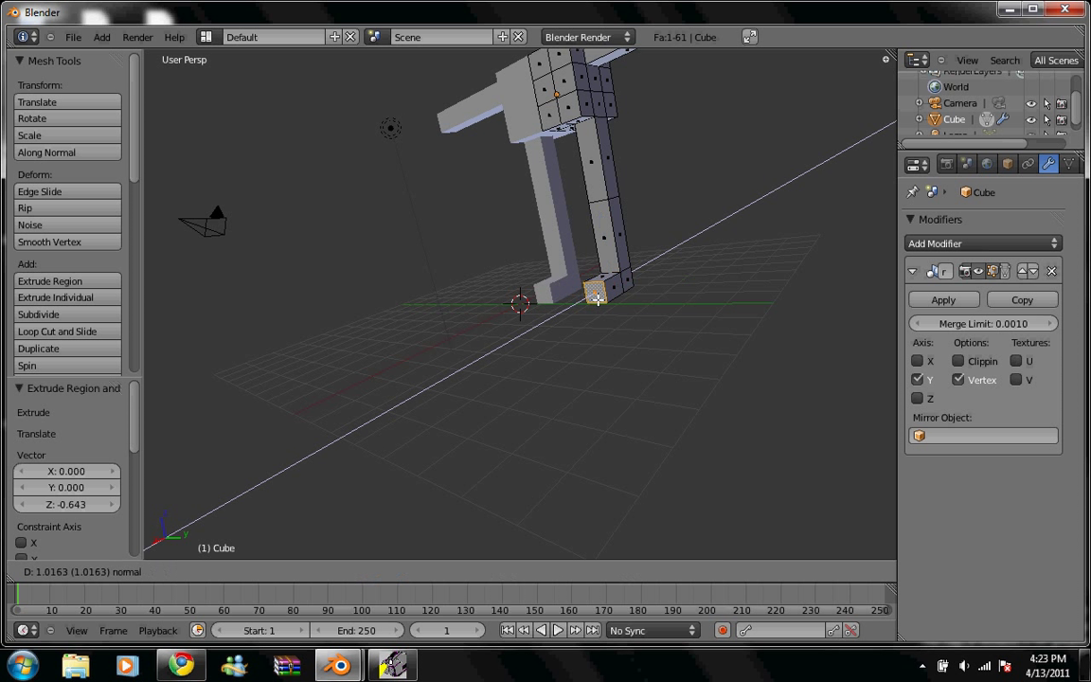
{"action": "left_click", "coordinate": [598, 299]}
{"action": "mouse_move", "coordinate": [597, 298]}
{"action": "middle_mouse_down"}
{"action": "mouse_move", "coordinate": [745, 168]}
{"action": "mouse_move", "coordinate": [591, 326]}
{"action": "mouse_move", "coordinate": [663, 317]}
{"action": "middle_mouse_up"}
{"action": "mouse_move", "coordinate": [584, 218]}
{"action": "middle_mouse_down"}
{"action": "mouse_move", "coordinate": [580, 192]}
{"action": "mouse_move", "coordinate": [571, 221]}
{"action": "middle_mouse_up"}
{"action": "middle_click_drag", "start_coordinate": [627, 133], "coordinate": [628, 148]}
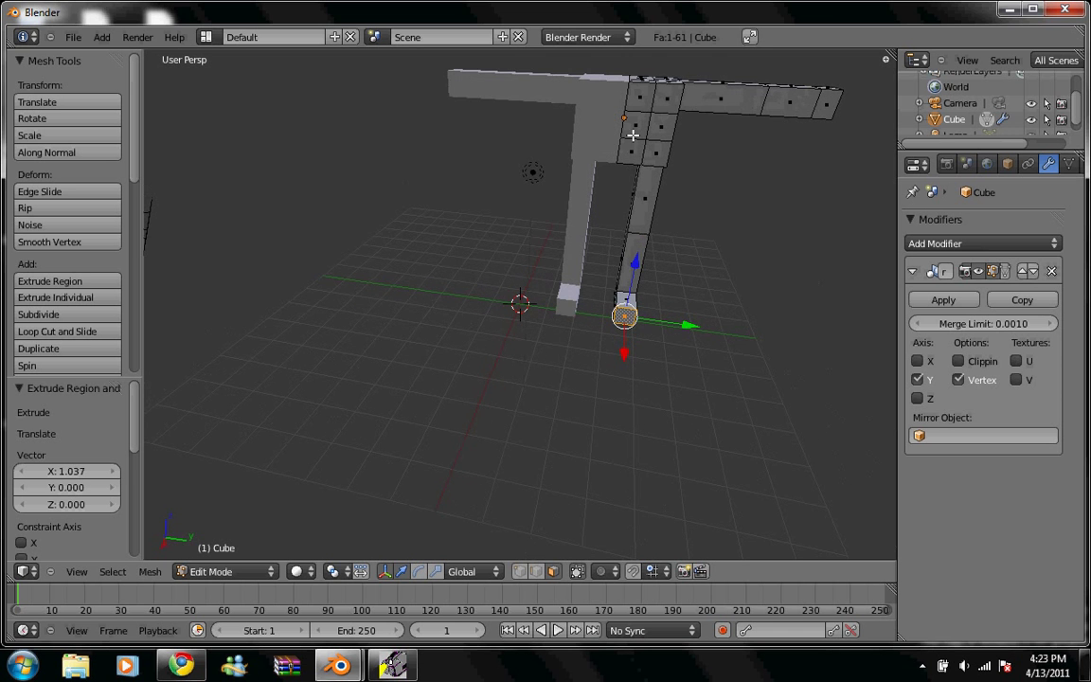
{"action": "mouse_move", "coordinate": [645, 107]}
{"action": "middle_mouse_down"}
{"action": "mouse_move", "coordinate": [704, 134]}
{"action": "mouse_move", "coordinate": [654, 151]}
{"action": "middle_mouse_up"}
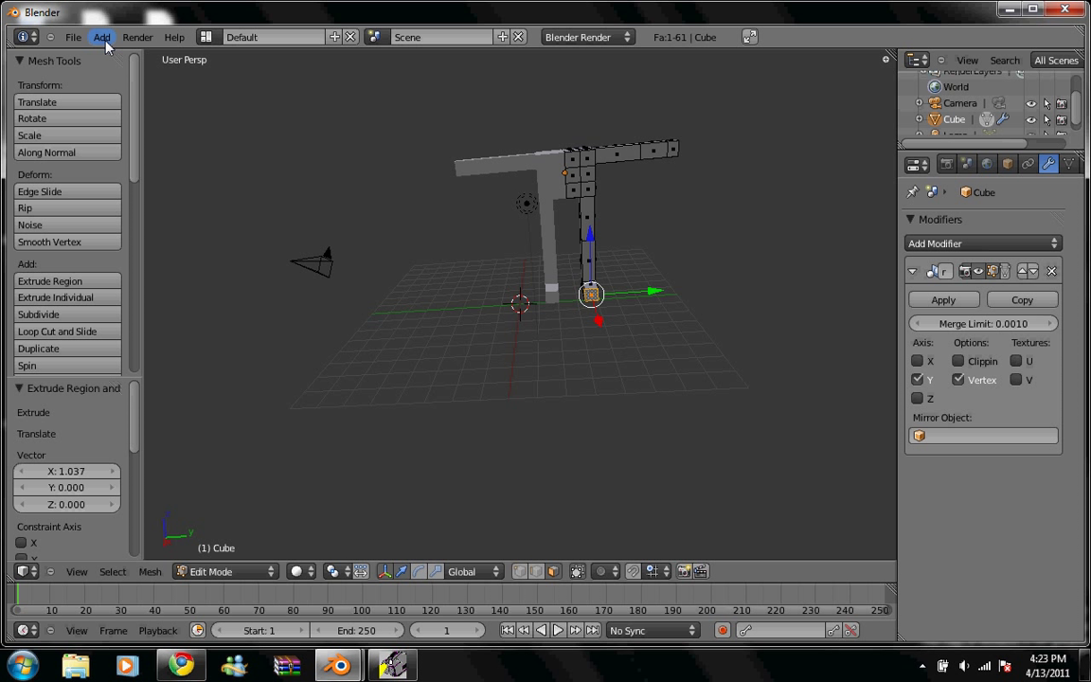
{"action": "left_click", "coordinate": [102, 38]}
{"action": "mouse_move", "coordinate": [123, 54]}
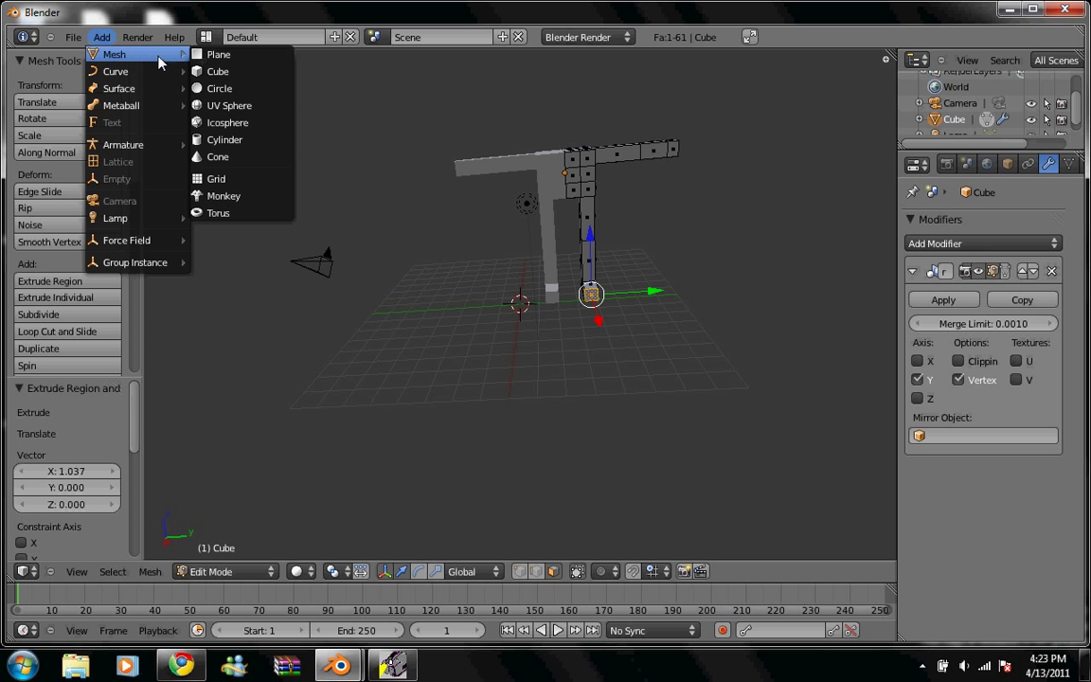
{"action": "left_click", "coordinate": [228, 68]}
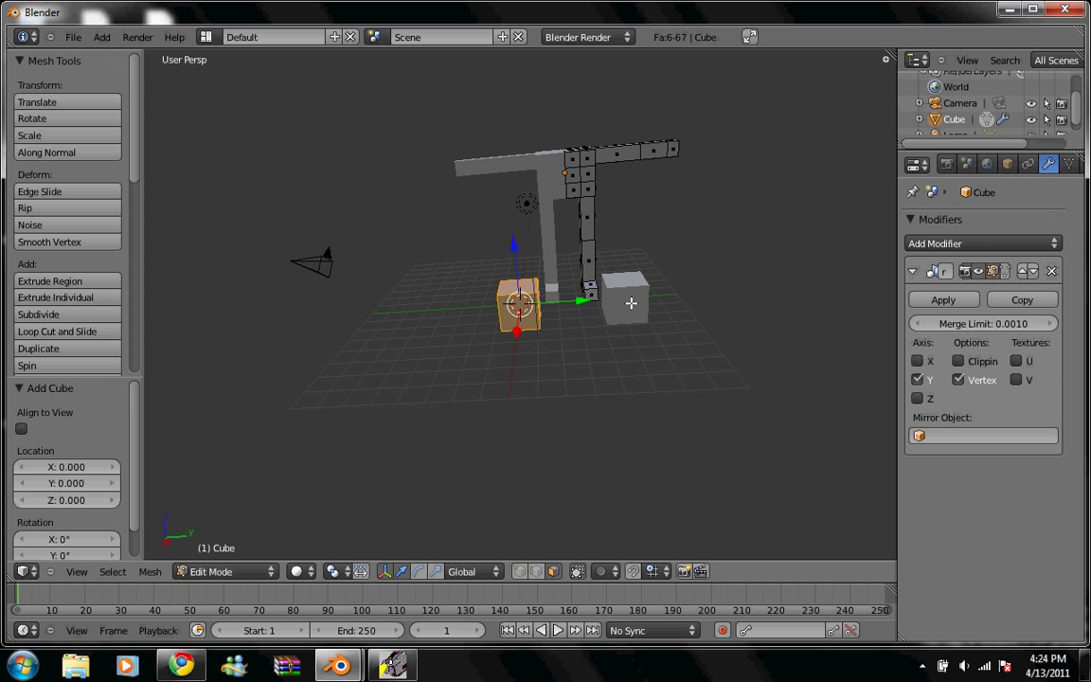
{"action": "key", "text": "ctrl+z"}
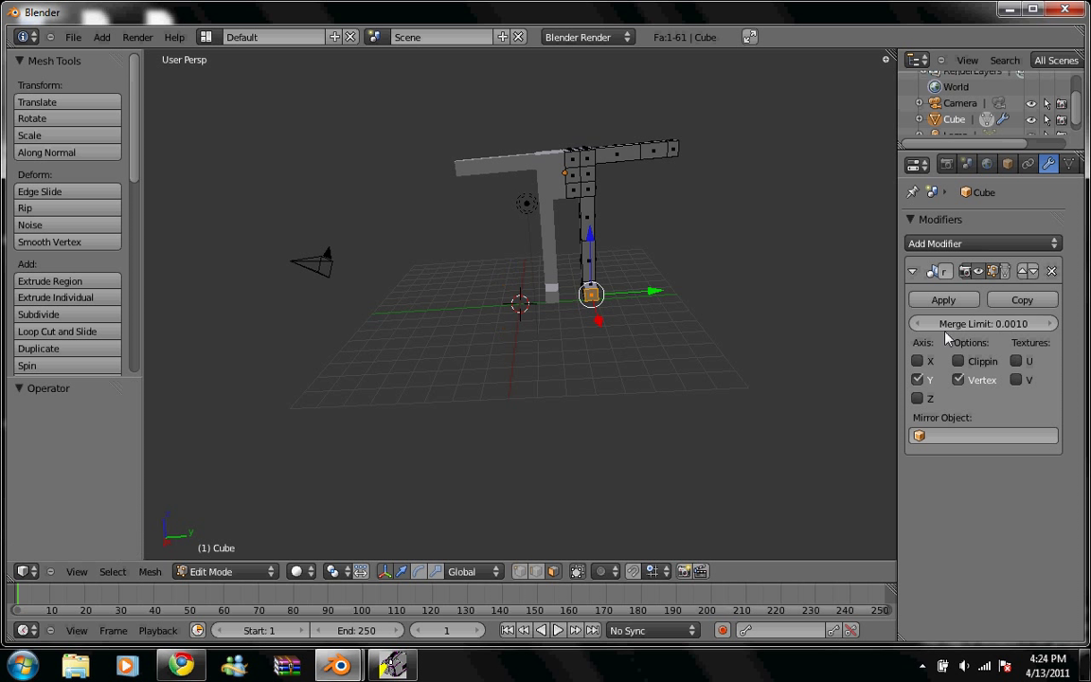
{"action": "left_click", "coordinate": [964, 301]}
Return to Object Mode and apply the Mirror modifier to make both halves real geometry
{"action": "left_click", "coordinate": [727, 421]}
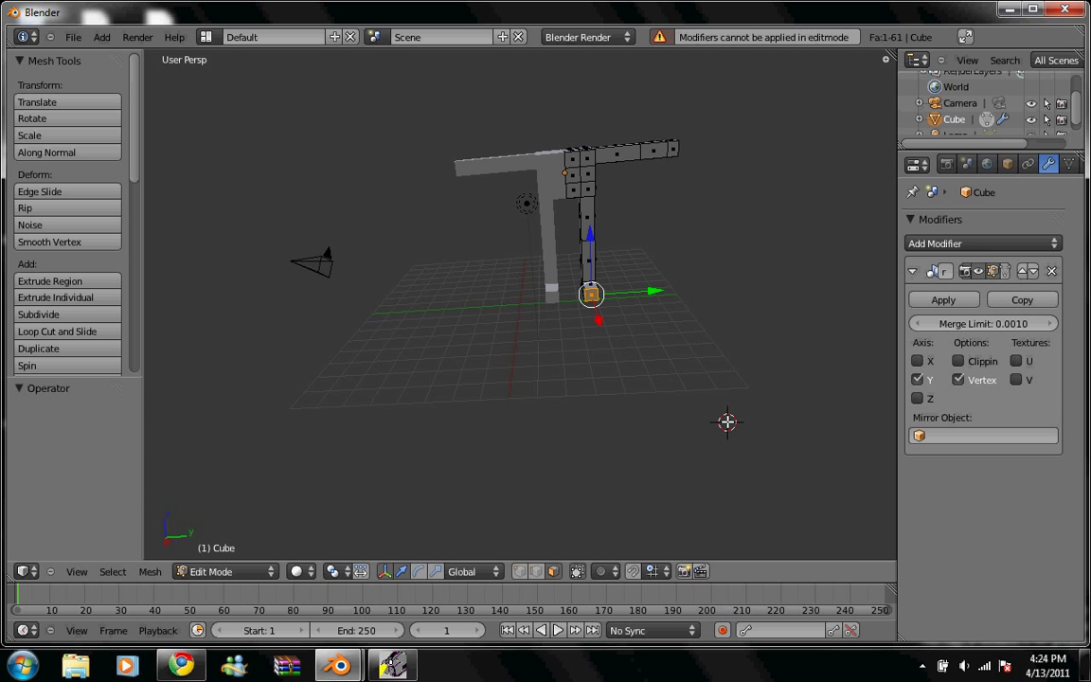
{"action": "left_click", "coordinate": [214, 572]}
{"action": "left_click", "coordinate": [223, 563]}
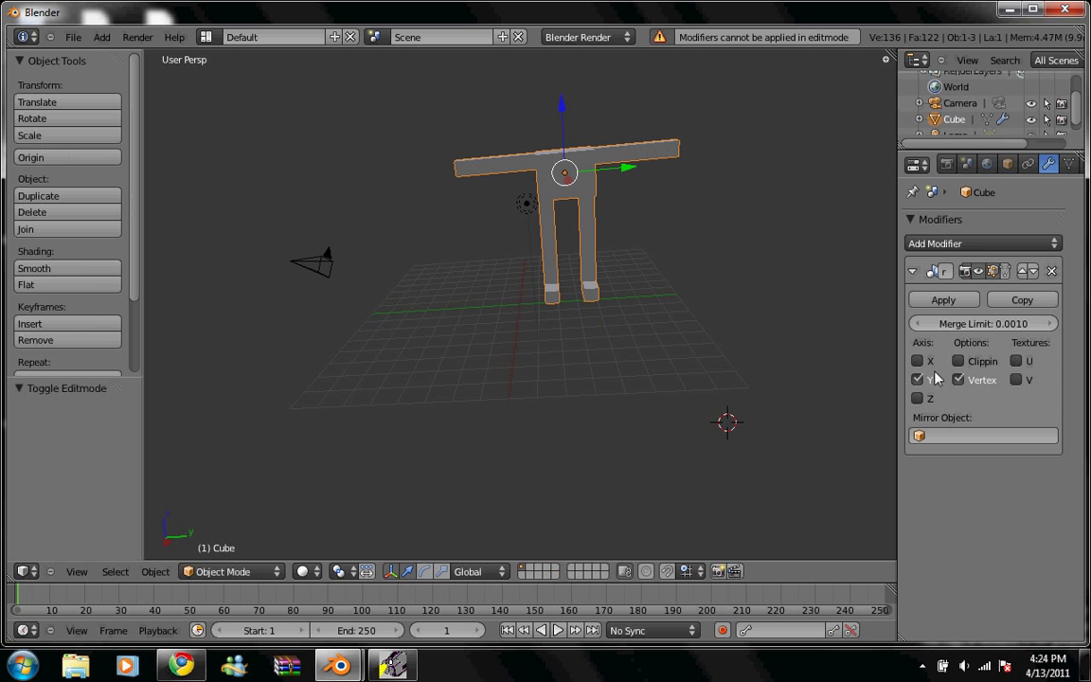
{"action": "left_click", "coordinate": [943, 299]}
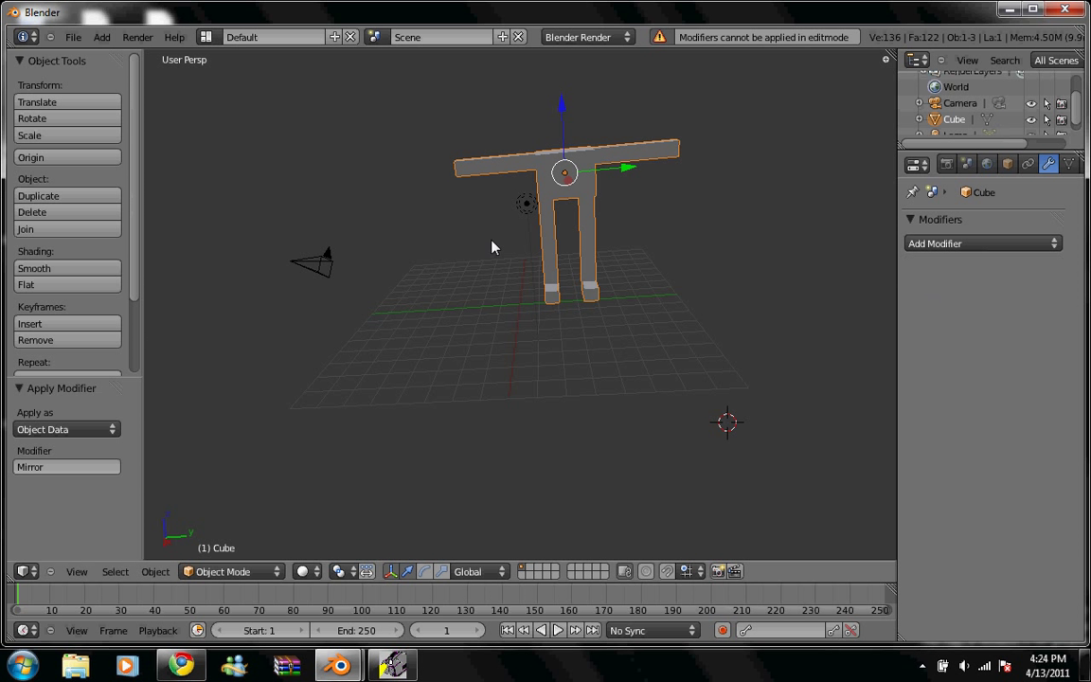
{"action": "left_click", "coordinate": [102, 37]}
{"action": "mouse_move", "coordinate": [114, 54]}
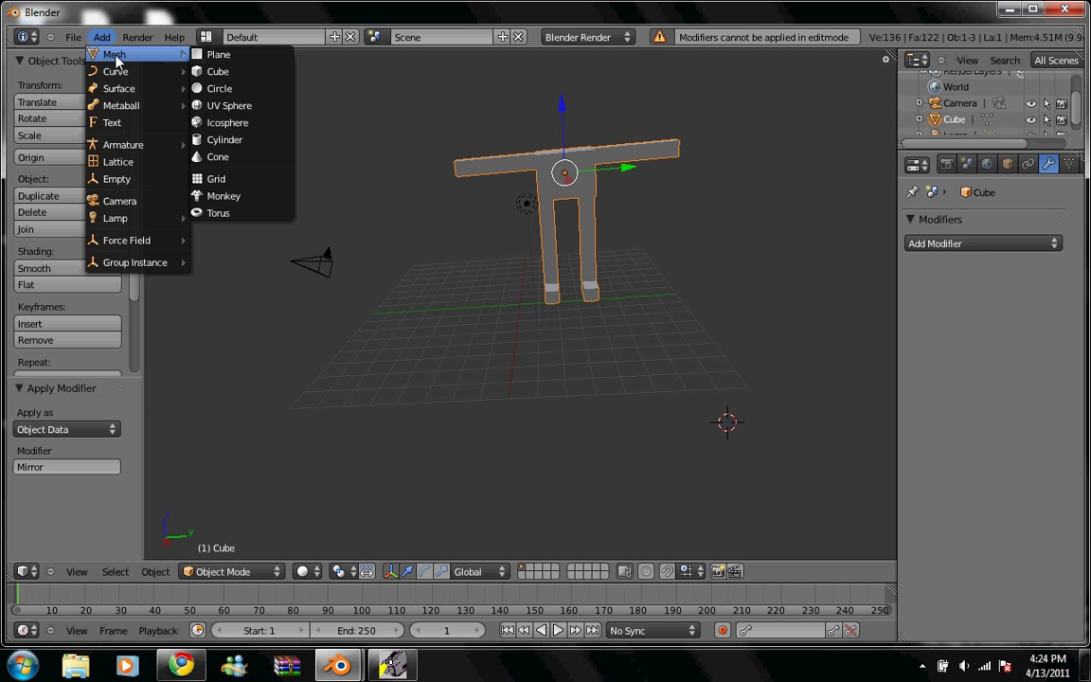
Add a new cube and move it onto the top of the body as the head
{"action": "left_click", "coordinate": [216, 71]}
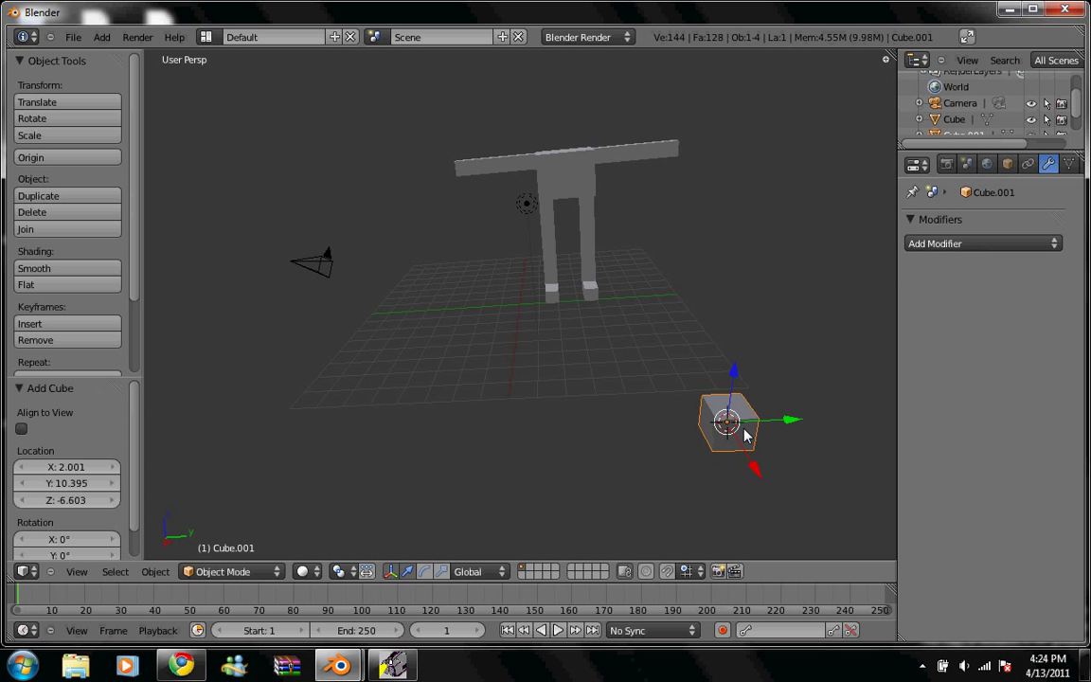
{"action": "key", "text": "g"}
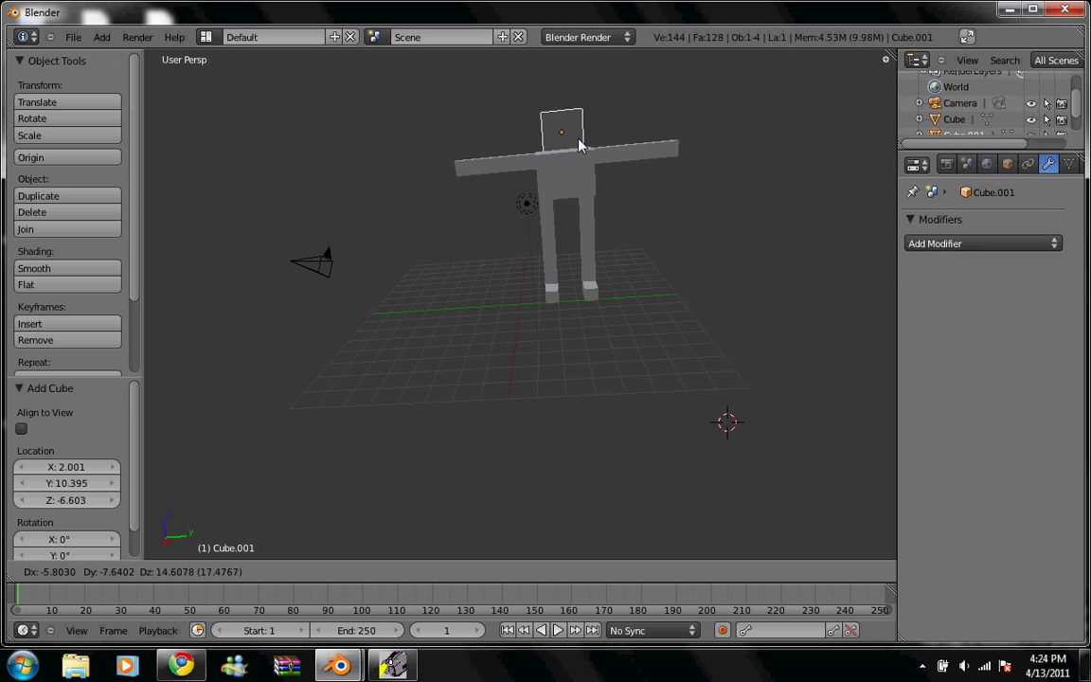
{"action": "left_click", "coordinate": [578, 139]}
{"action": "middle_click_drag", "start_coordinate": [733, 229], "coordinate": [595, 354]}
{"action": "middle_click_drag", "start_coordinate": [648, 138], "coordinate": [684, 153]}
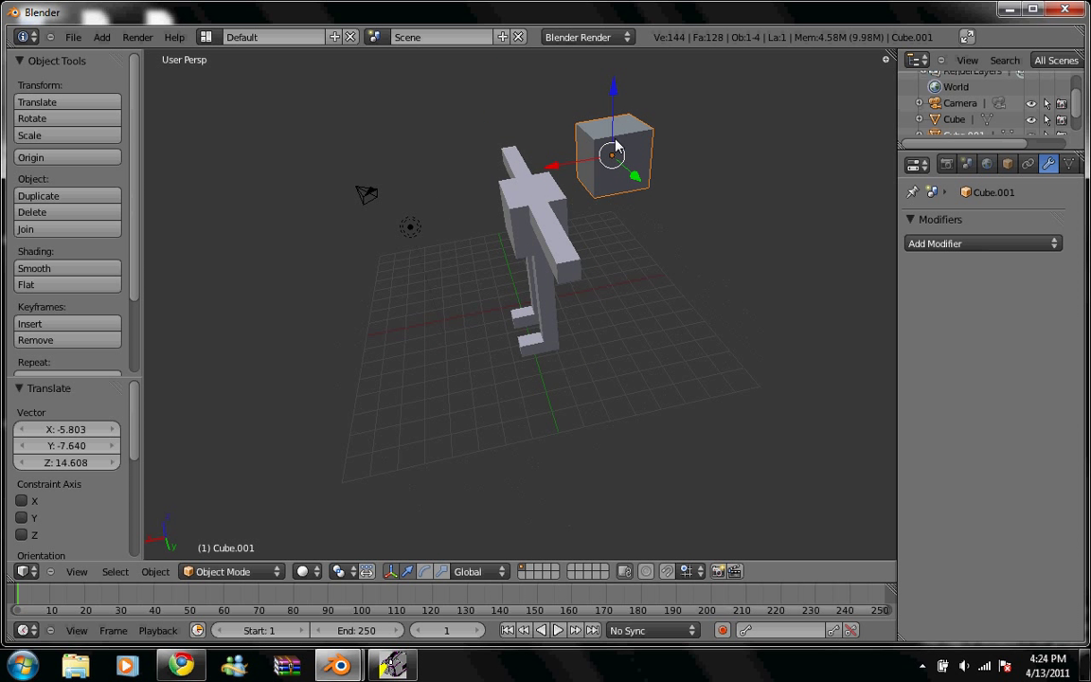
{"action": "key", "text": "g"}
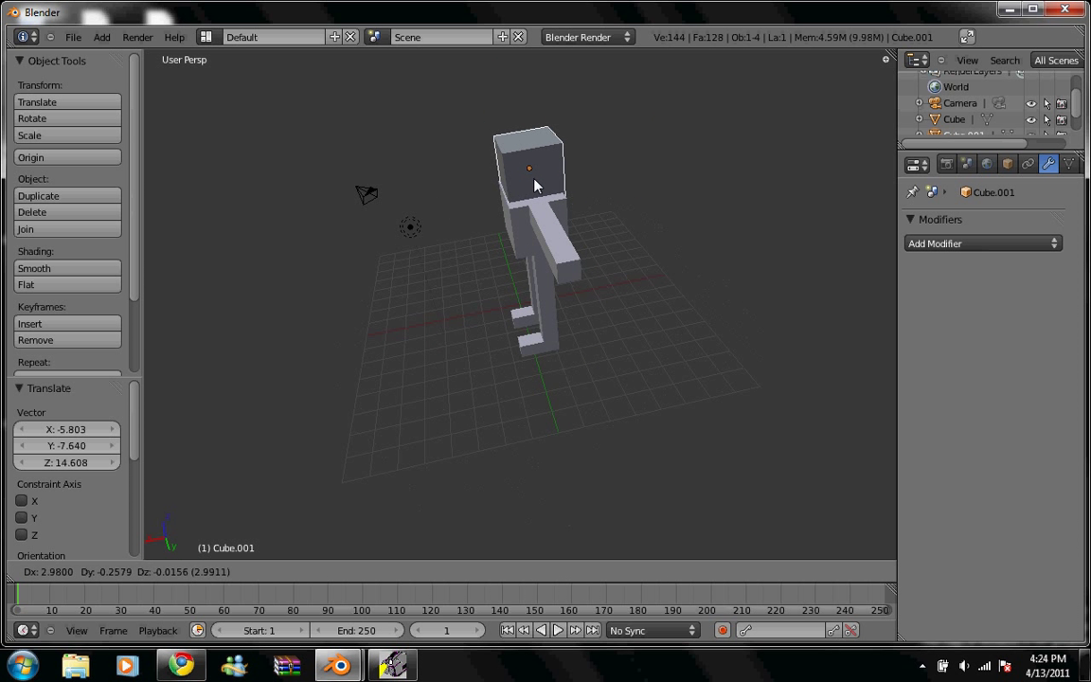
{"action": "left_click", "coordinate": [534, 180]}
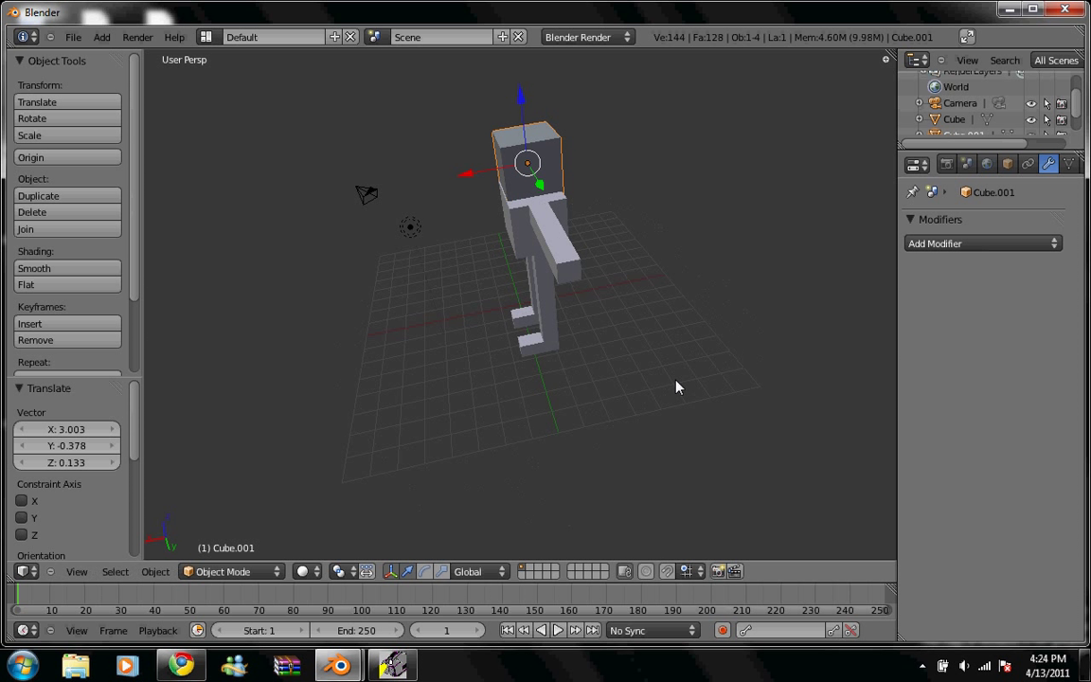
{"action": "mouse_move", "coordinate": [677, 387]}
{"action": "middle_mouse_down"}
{"action": "mouse_move", "coordinate": [750, 341]}
{"action": "mouse_move", "coordinate": [796, 278]}
{"action": "middle_mouse_up"}
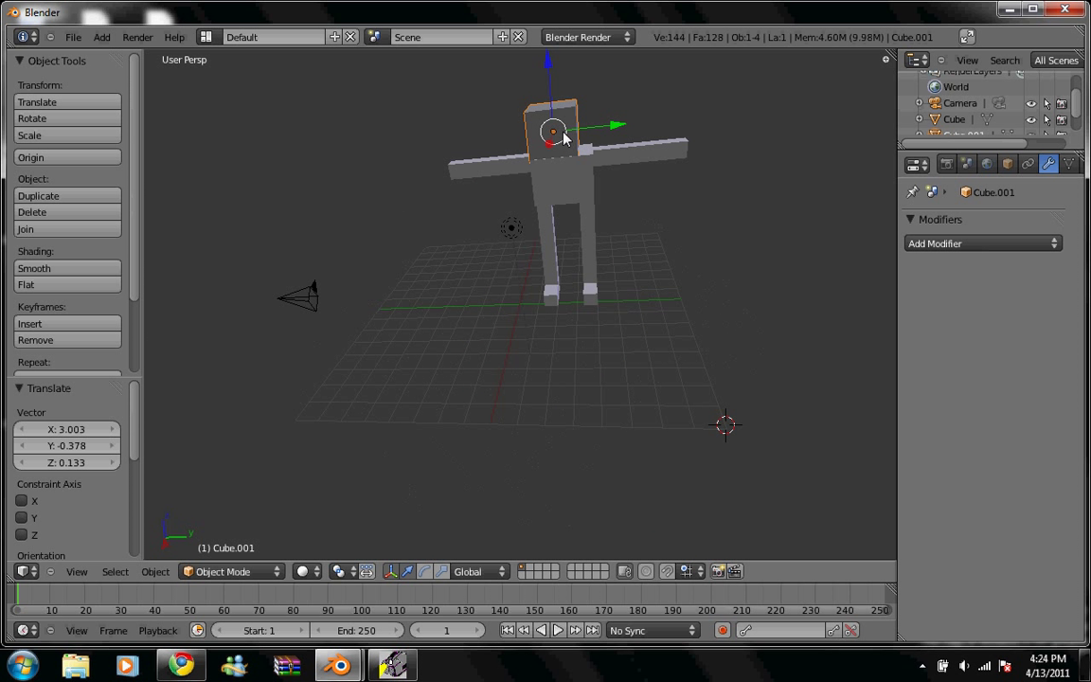
{"action": "left_click_drag", "start_coordinate": [561, 138], "coordinate": [570, 134]}
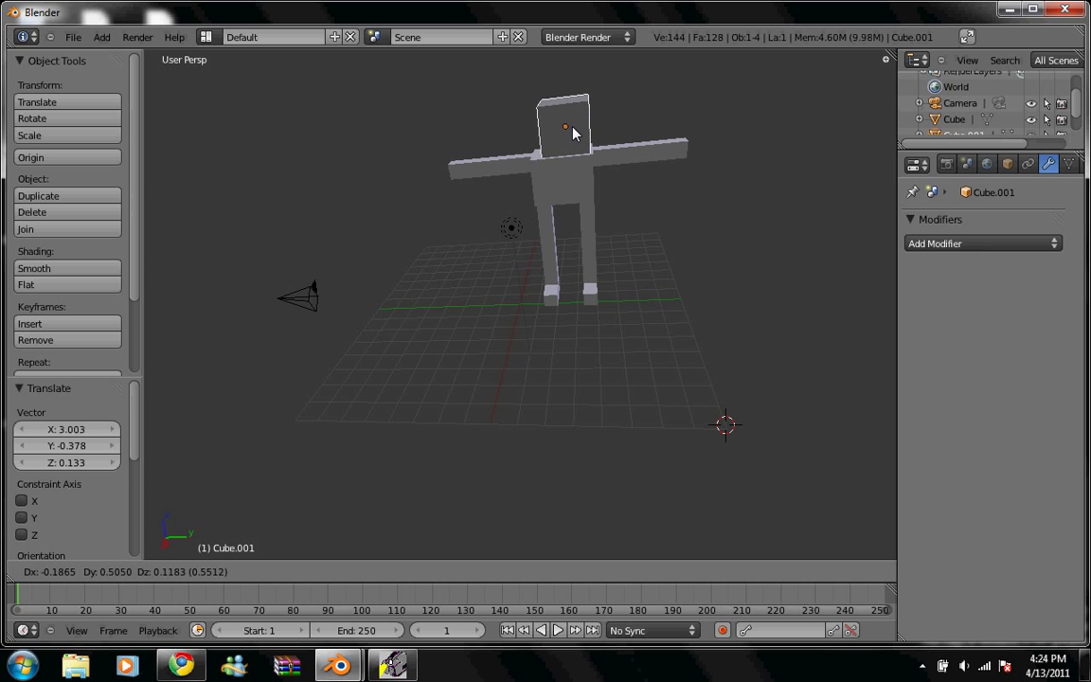
{"action": "left_click", "coordinate": [571, 135]}
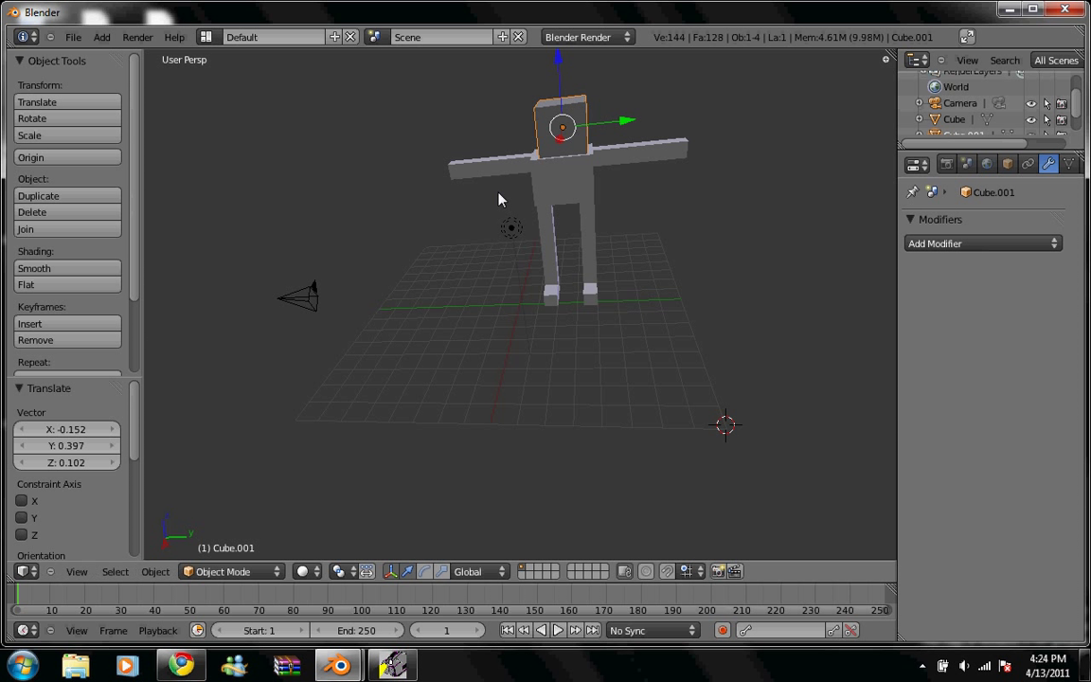
From top view, centre the head cube over the body between the arms
{"action": "left_click", "coordinate": [76, 572]}
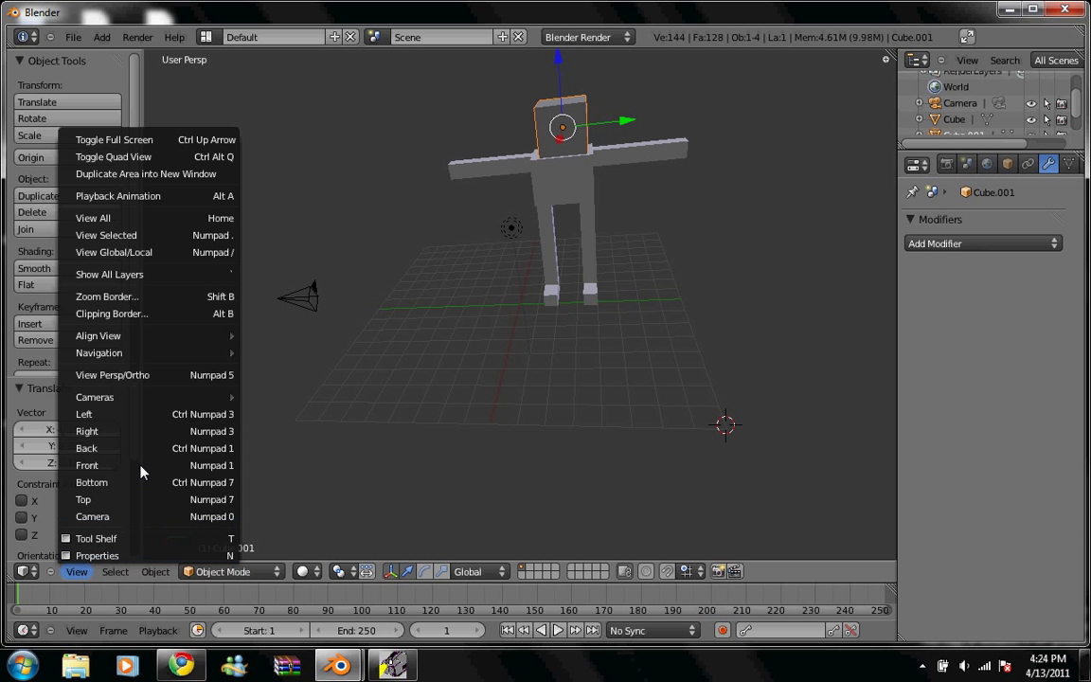
{"action": "left_click", "coordinate": [133, 499]}
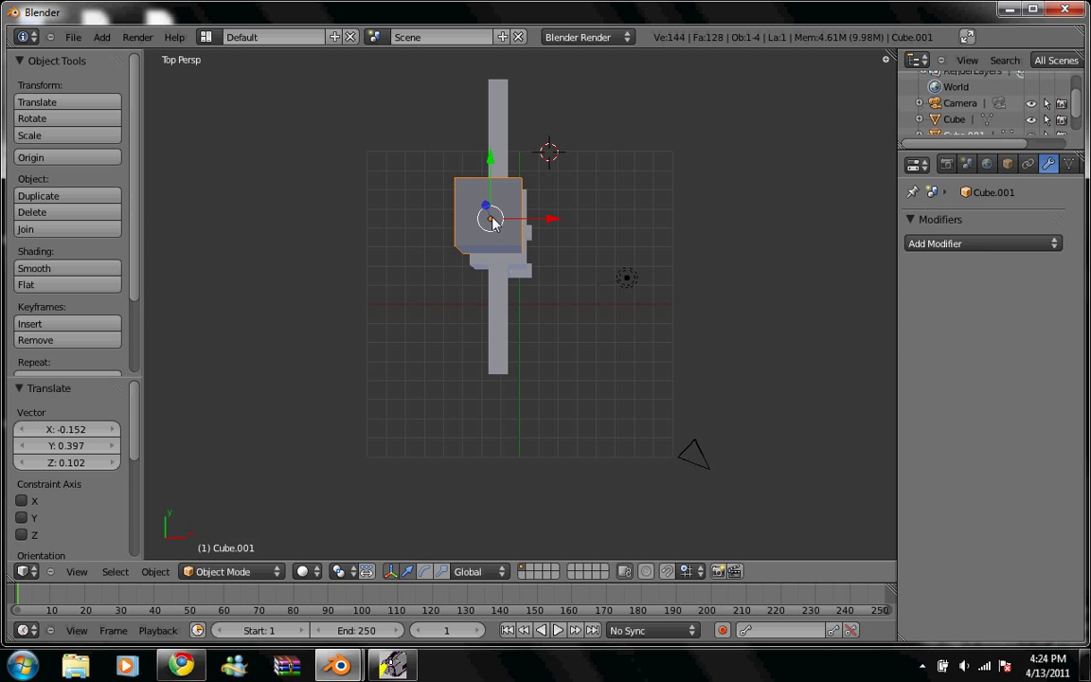
{"action": "left_click_drag", "start_coordinate": [491, 221], "coordinate": [499, 235]}
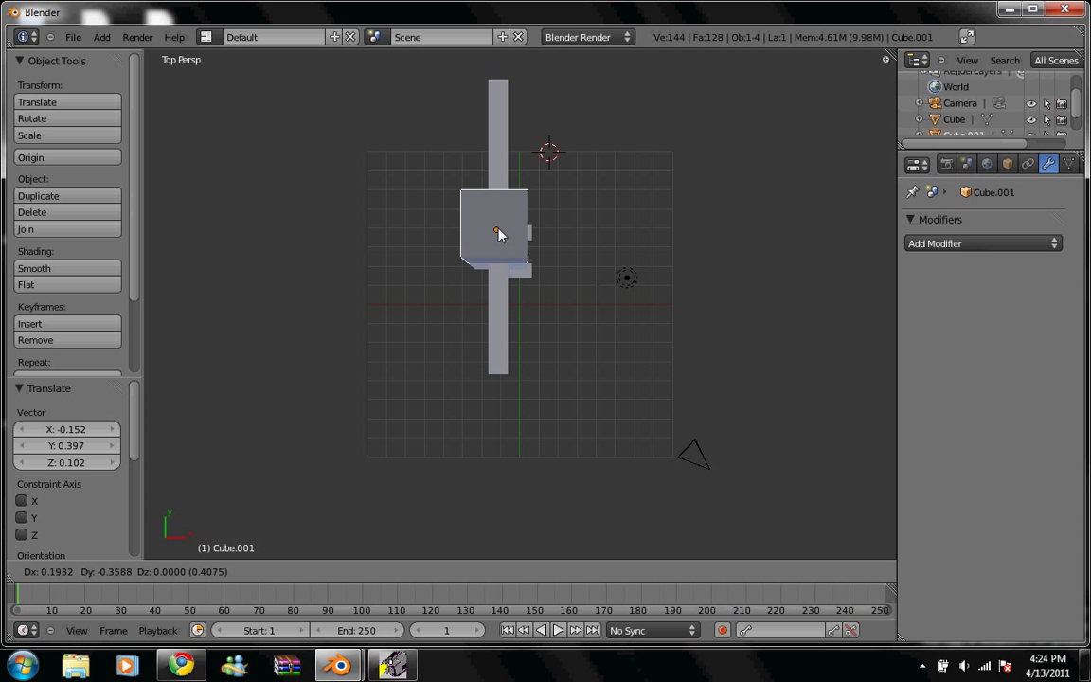
{"action": "left_click_drag", "start_coordinate": [499, 235], "coordinate": [499, 235]}
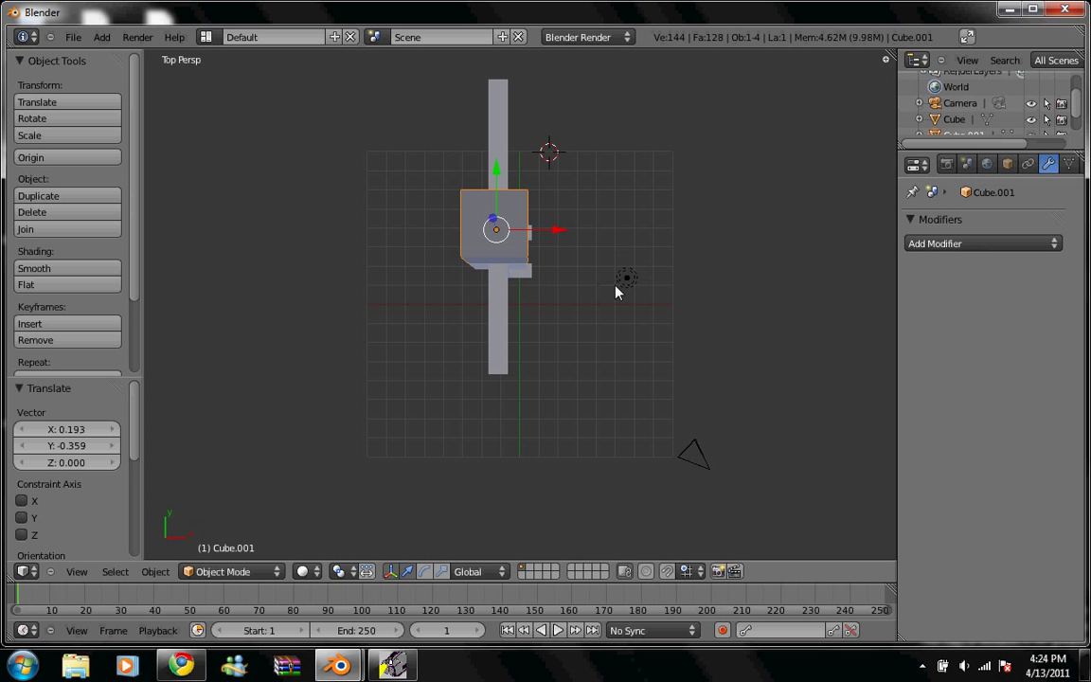
{"action": "mouse_move", "coordinate": [661, 367]}
{"action": "middle_mouse_down"}
{"action": "mouse_move", "coordinate": [609, 426]}
{"action": "mouse_move", "coordinate": [494, 366]}
{"action": "mouse_move", "coordinate": [701, 166]}
{"action": "mouse_move", "coordinate": [696, 268]}
{"action": "mouse_move", "coordinate": [660, 170]}
{"action": "mouse_move", "coordinate": [689, 175]}
{"action": "middle_mouse_up"}
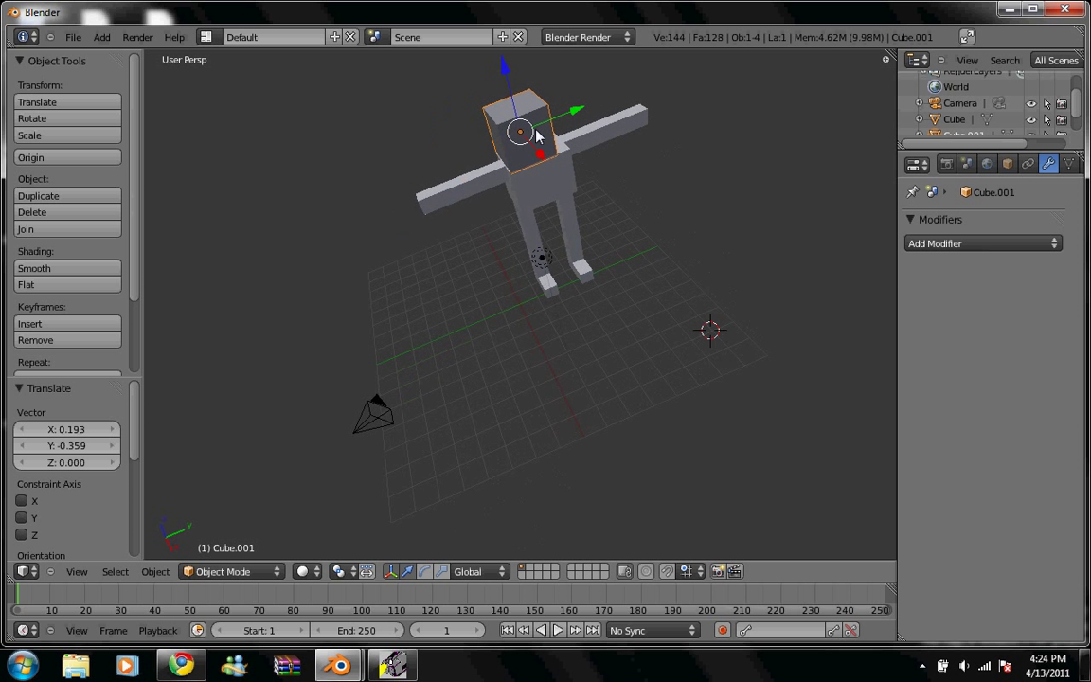
{"action": "key", "text": "g"}
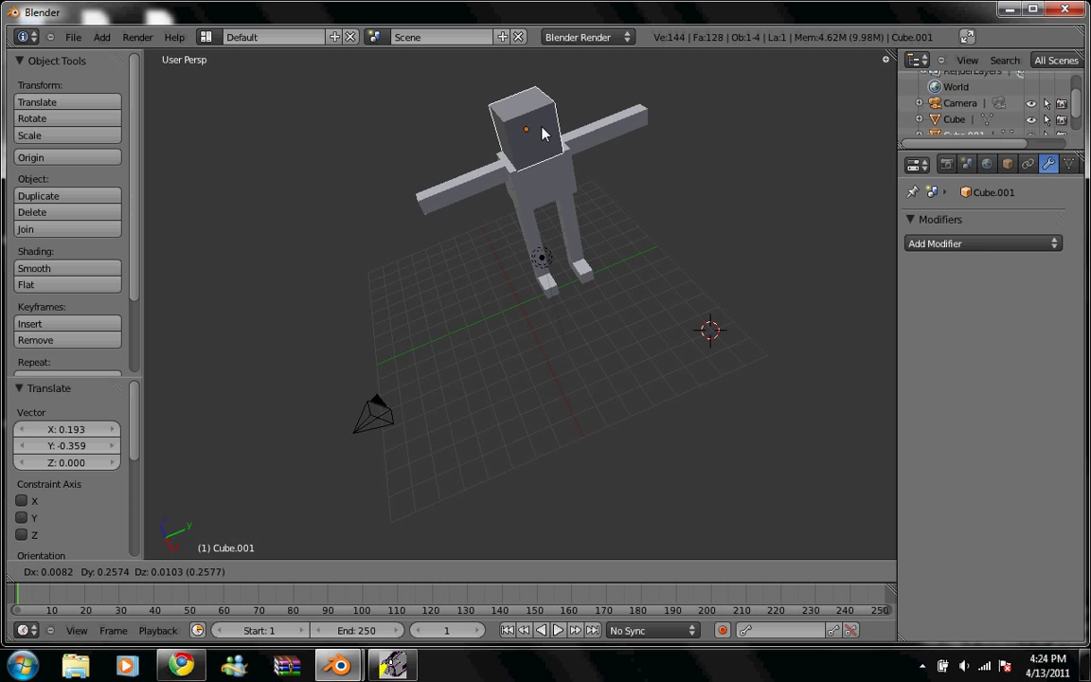
{"action": "left_click", "coordinate": [543, 133]}
{"action": "mouse_move", "coordinate": [684, 192]}
{"action": "middle_mouse_down"}
{"action": "mouse_move", "coordinate": [692, 339]}
{"action": "mouse_move", "coordinate": [648, 341]}
{"action": "middle_mouse_up"}
{"action": "mouse_move", "coordinate": [563, 141]}
{"action": "middle_mouse_down"}
{"action": "mouse_move", "coordinate": [606, 99]}
{"action": "mouse_move", "coordinate": [547, 372]}
{"action": "mouse_move", "coordinate": [645, 377]}
{"action": "mouse_move", "coordinate": [637, 353]}
{"action": "middle_mouse_up"}
{"action": "middle_click_drag", "start_coordinate": [691, 189], "coordinate": [709, 225]}
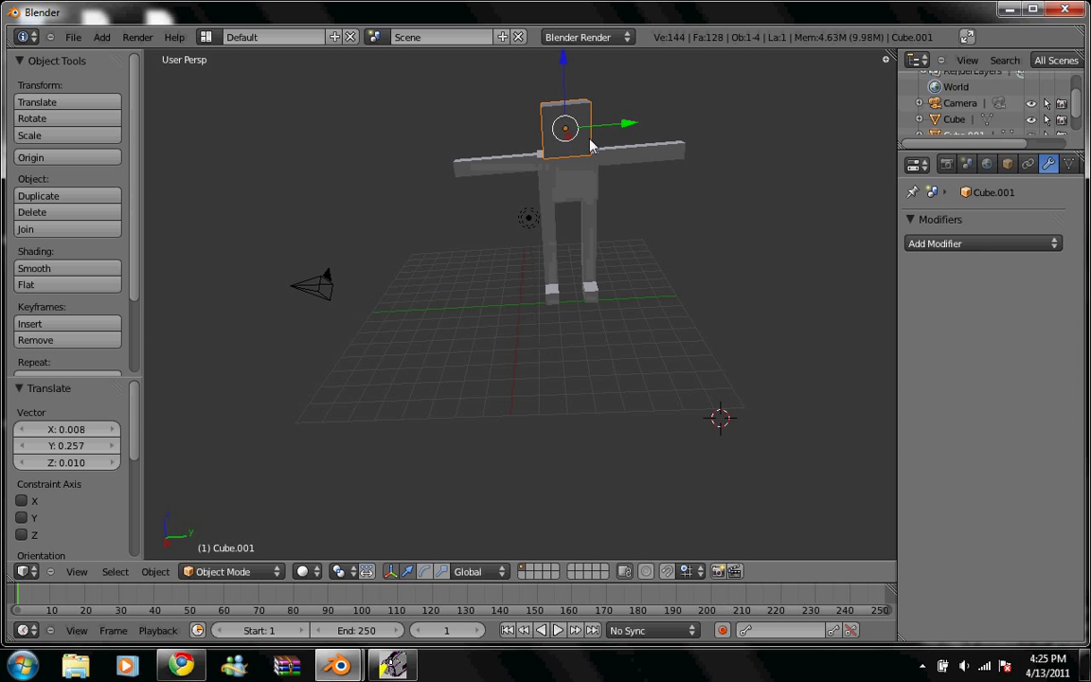
Parent the head cube to the body and test by moving the body
{"action": "right_click", "coordinate": [578, 190], "text": "shift"}
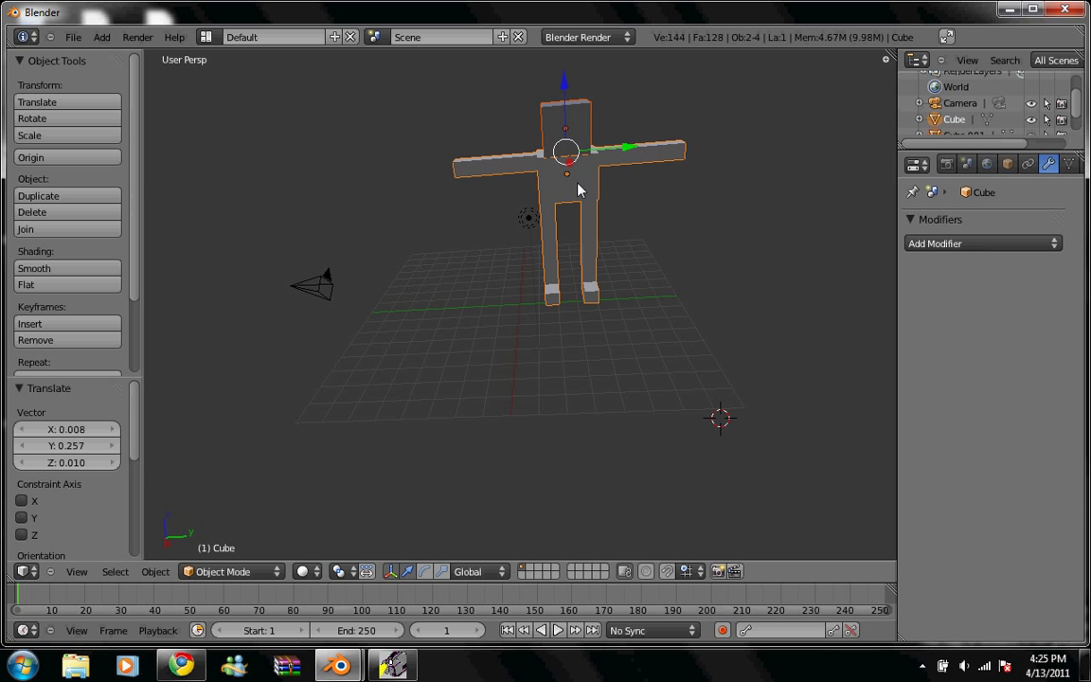
{"action": "key", "text": "ctrl+p"}
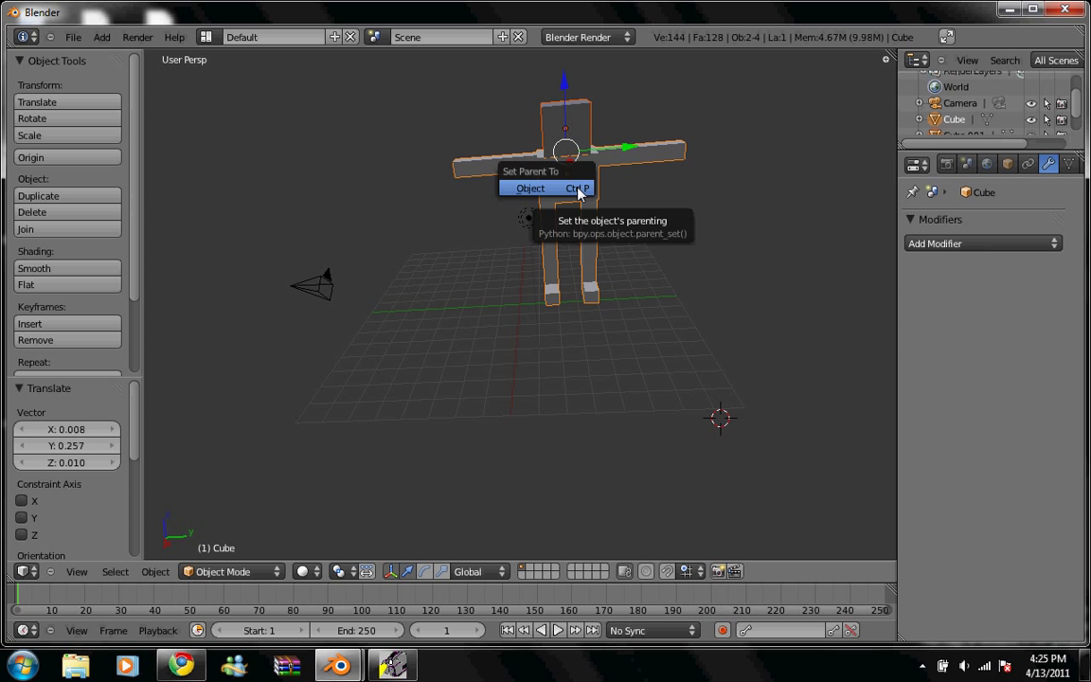
{"action": "left_click", "coordinate": [579, 190]}
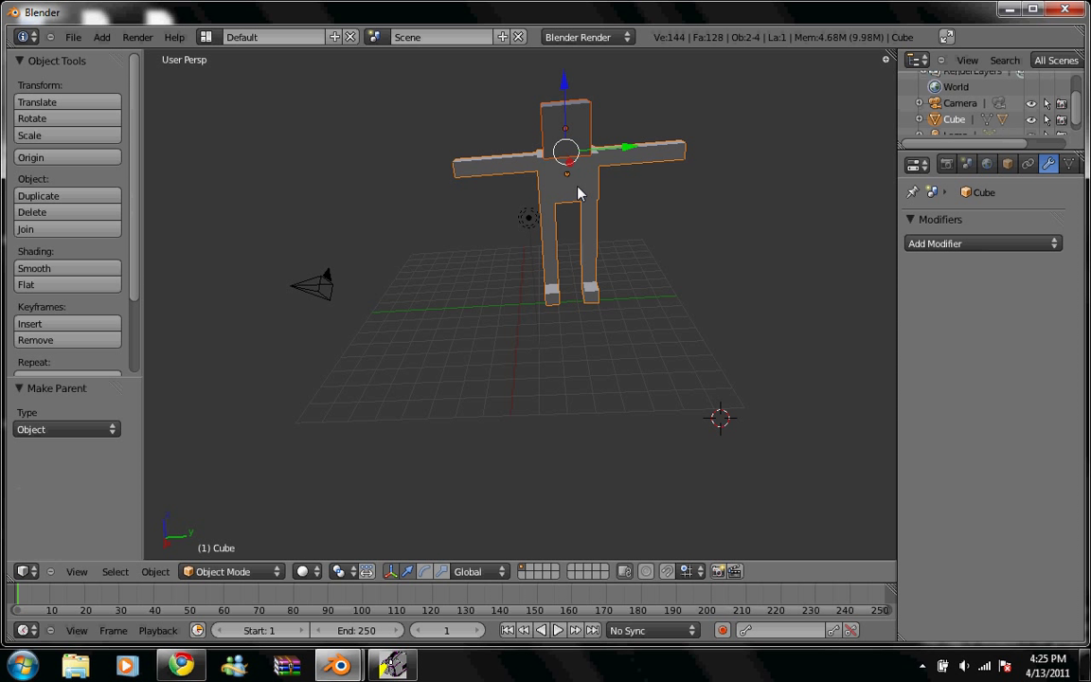
{"action": "right_click", "coordinate": [575, 185]}
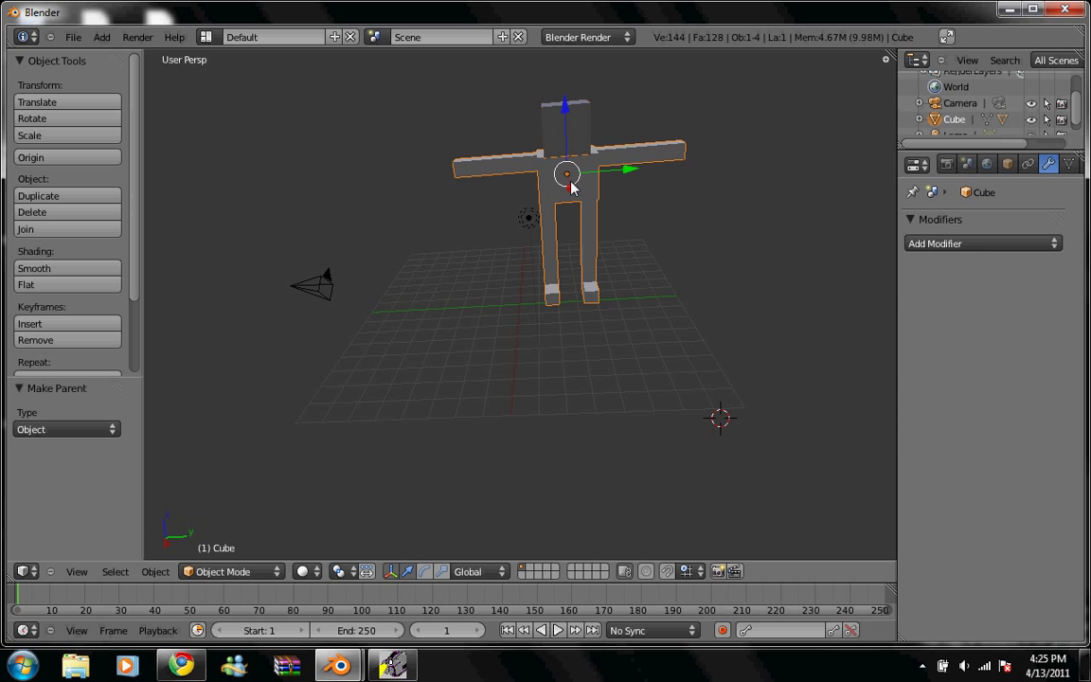
{"action": "key", "text": "g"}
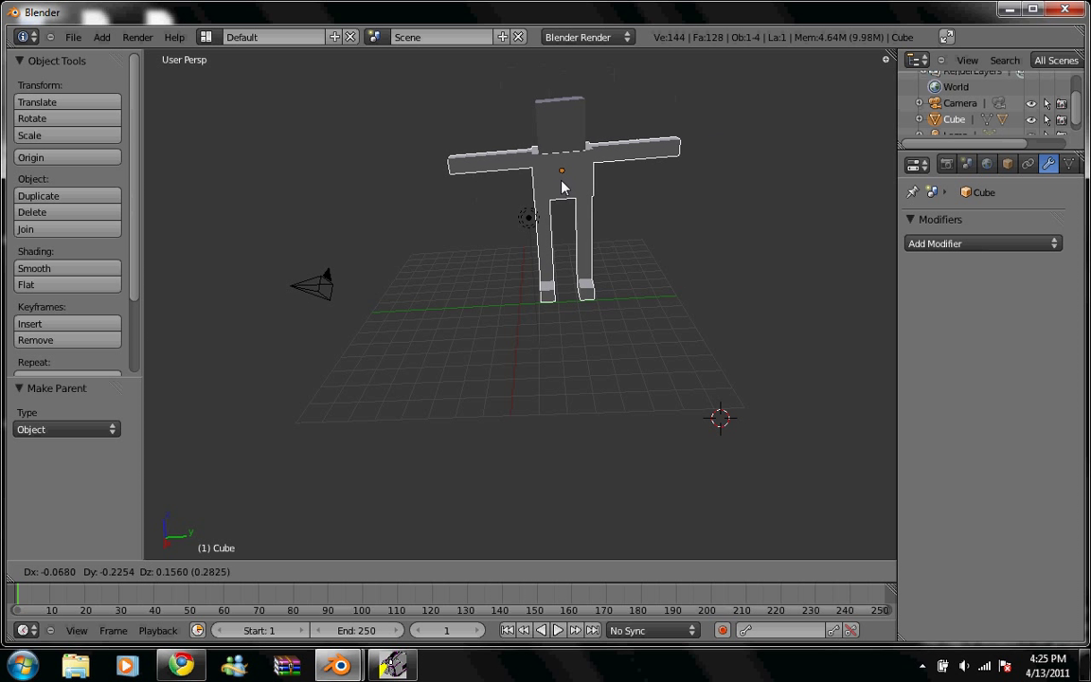
{"action": "left_click", "coordinate": [564, 176]}
Place the 3D cursor beside the robot's head
{"action": "scroll", "coordinate": [713, 190], "scroll_direction": "up", "scroll_amount": 2}
{"action": "scroll", "coordinate": [712, 191], "scroll_direction": "down", "scroll_amount": 2}
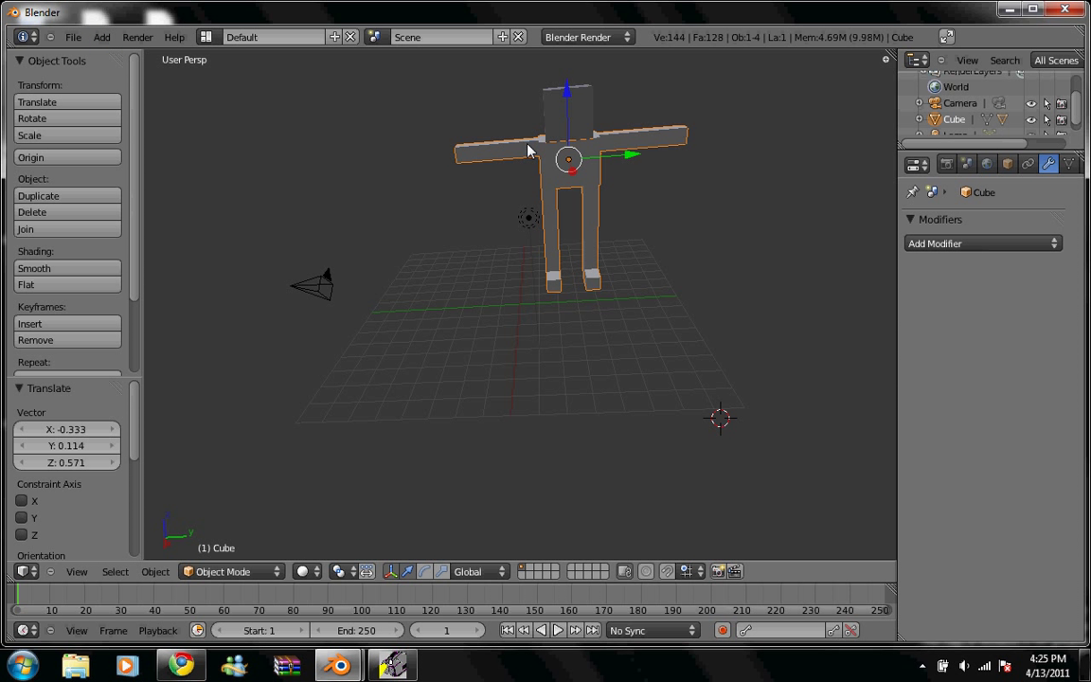
{"action": "left_click", "coordinate": [508, 119]}
{"action": "left_click", "coordinate": [99, 37]}
{"action": "mouse_move", "coordinate": [132, 54]}
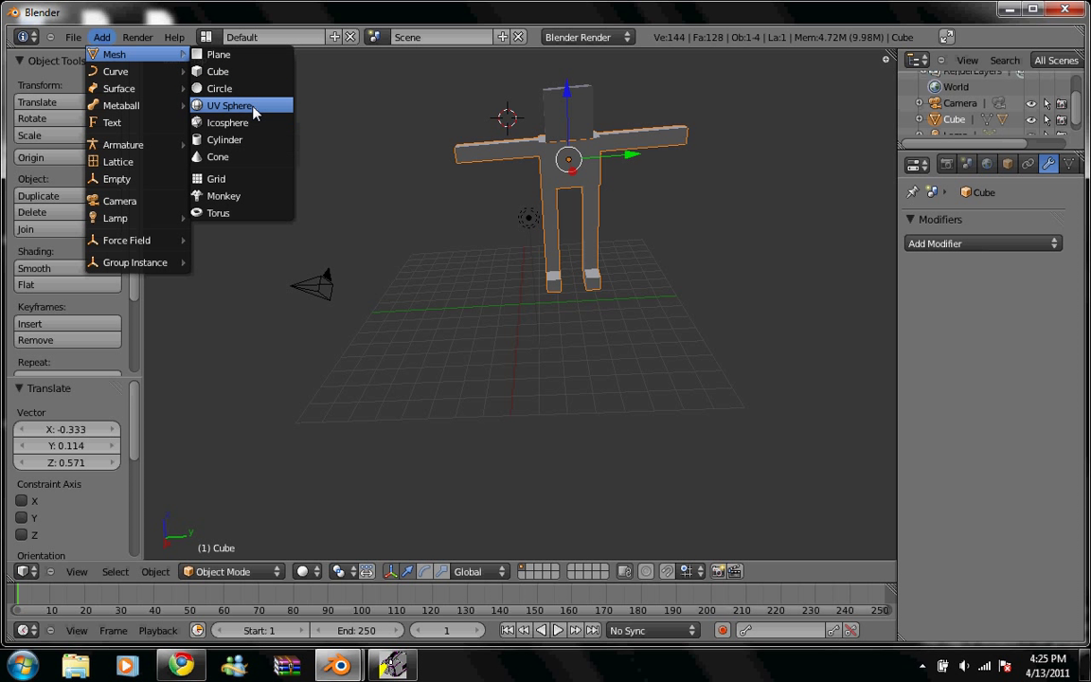
Add a UV sphere at the cursor and move it out beside the robot's body
{"action": "left_click", "coordinate": [248, 105]}
{"action": "scroll", "coordinate": [514, 124], "scroll_direction": "up", "scroll_amount": 2}
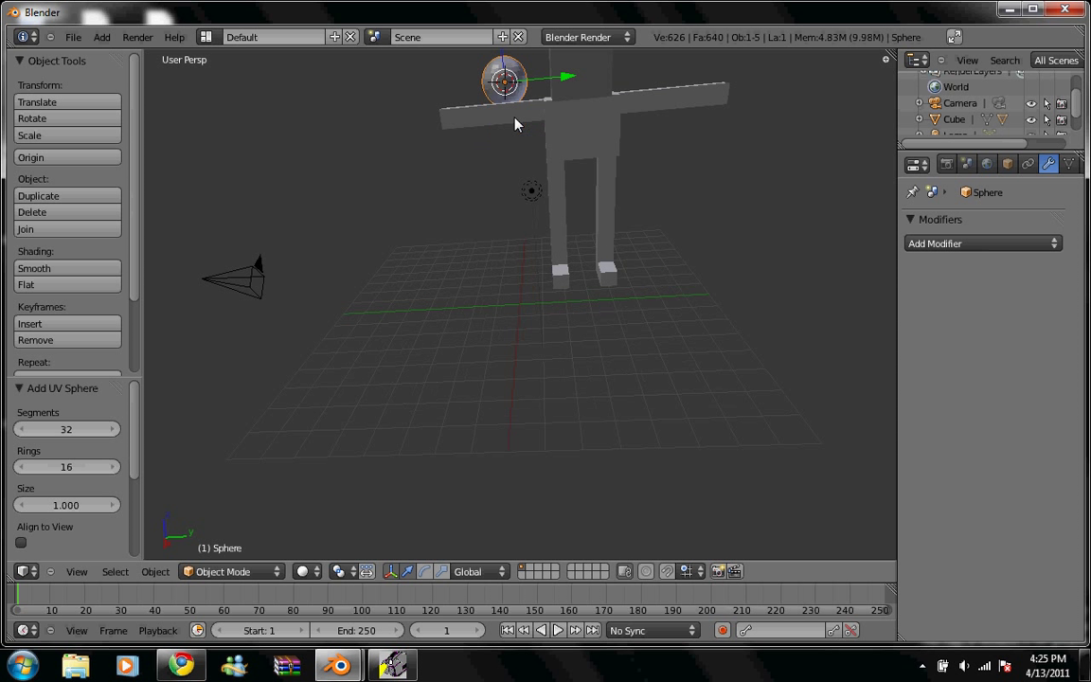
{"action": "mouse_move", "coordinate": [478, 279]}
{"action": "middle_mouse_down"}
{"action": "mouse_move", "coordinate": [516, 307]}
{"action": "mouse_move", "coordinate": [602, 333]}
{"action": "middle_mouse_up"}
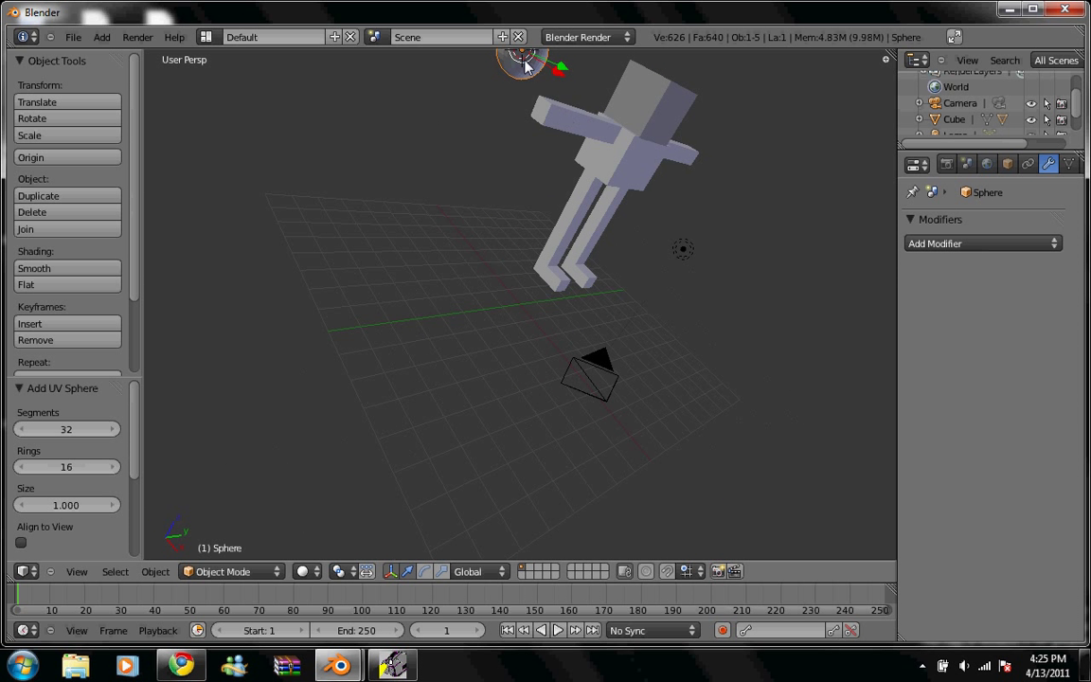
{"action": "key", "text": "g"}
{"action": "left_click", "coordinate": [680, 230]}
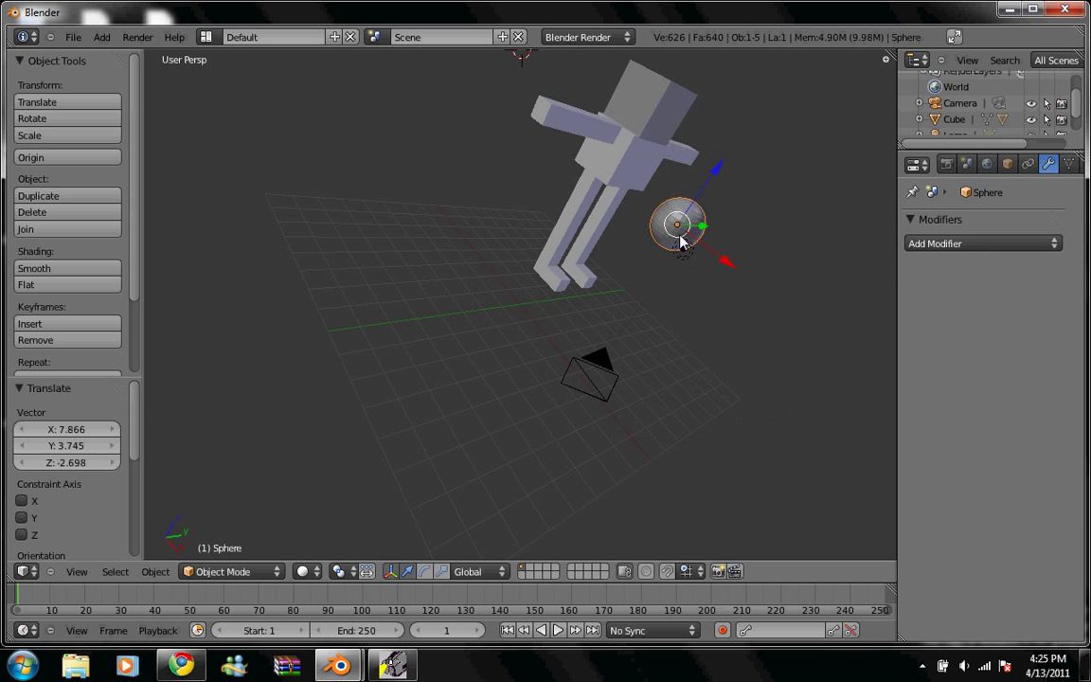
{"action": "mouse_move", "coordinate": [806, 175]}
{"action": "middle_mouse_down"}
{"action": "mouse_move", "coordinate": [780, 122]}
{"action": "mouse_move", "coordinate": [716, 123]}
{"action": "middle_mouse_up"}
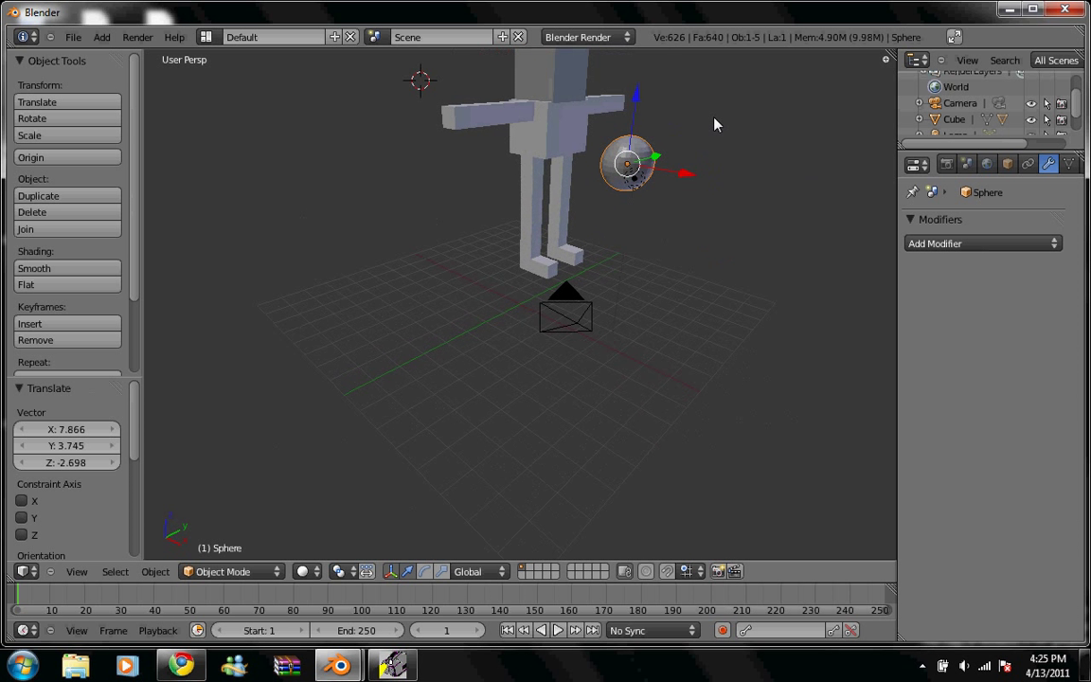
Scale the sphere down to about 0.2 of its size for an eye
{"action": "key", "text": "s"}
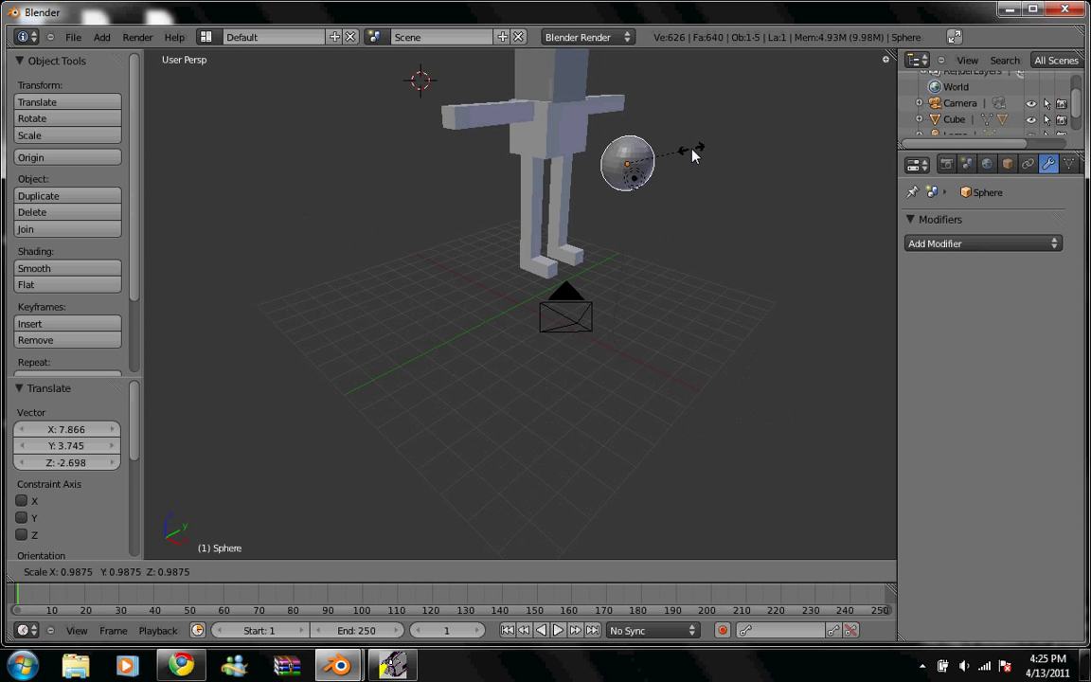
{"action": "left_click", "coordinate": [642, 168]}
{"action": "mouse_move", "coordinate": [682, 170]}
{"action": "middle_mouse_down"}
{"action": "mouse_move", "coordinate": [721, 206]}
{"action": "mouse_move", "coordinate": [706, 227]}
{"action": "mouse_move", "coordinate": [744, 117]}
{"action": "mouse_move", "coordinate": [757, 144]}
{"action": "middle_mouse_up"}
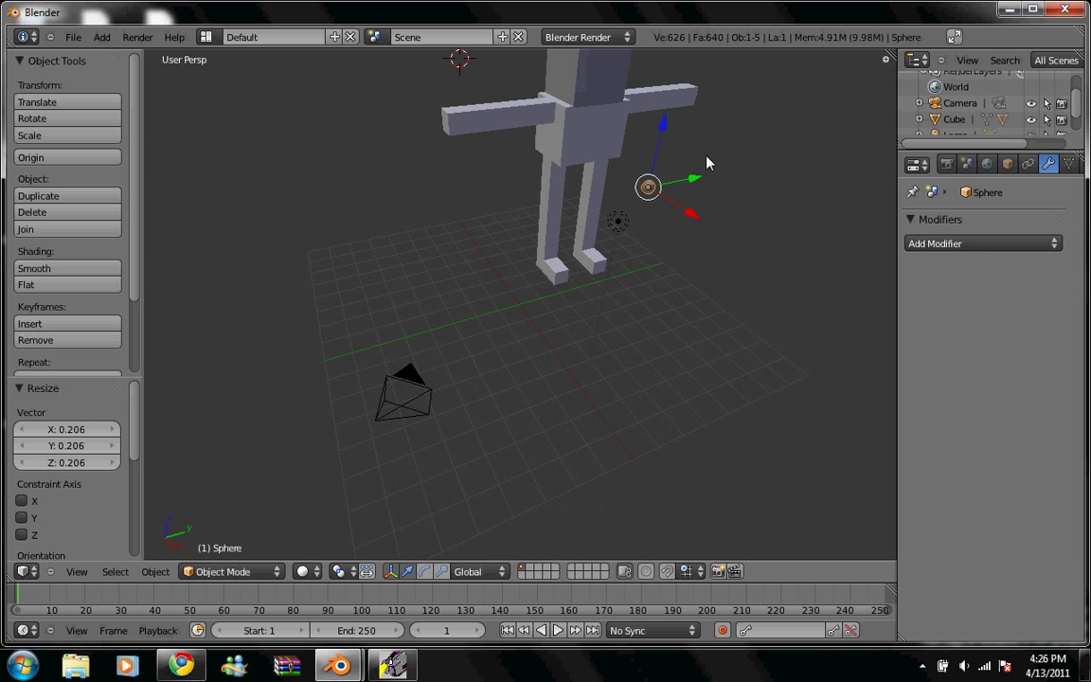
Reposition the eye sphere several times until it sits in the front of the head
{"action": "key", "text": "g"}
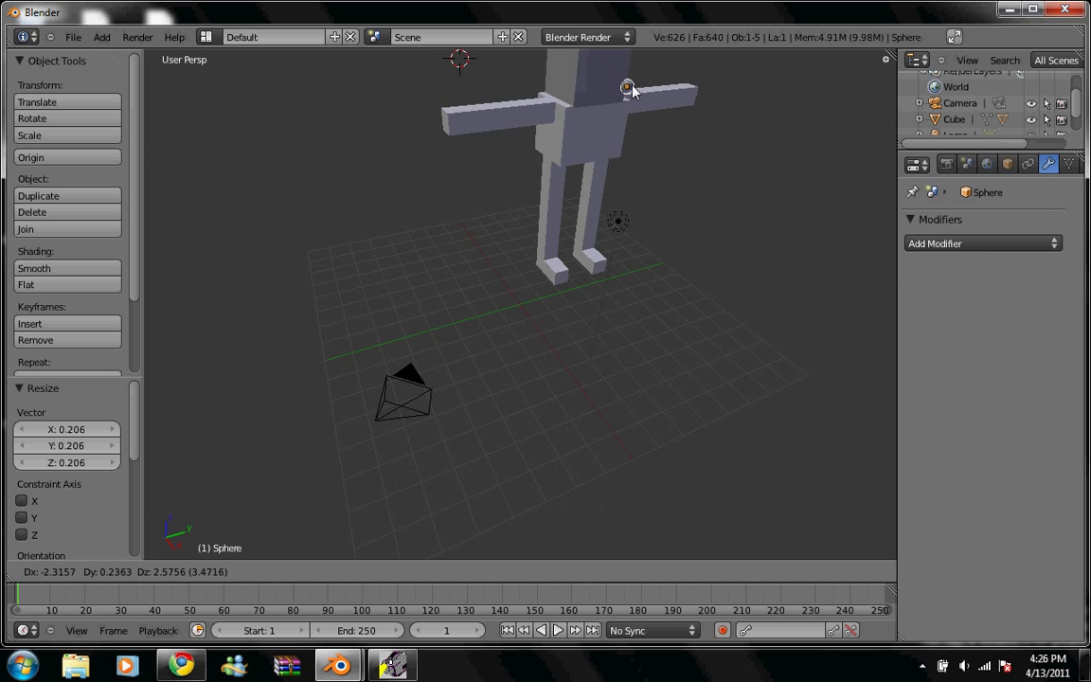
{"action": "left_click", "coordinate": [627, 91]}
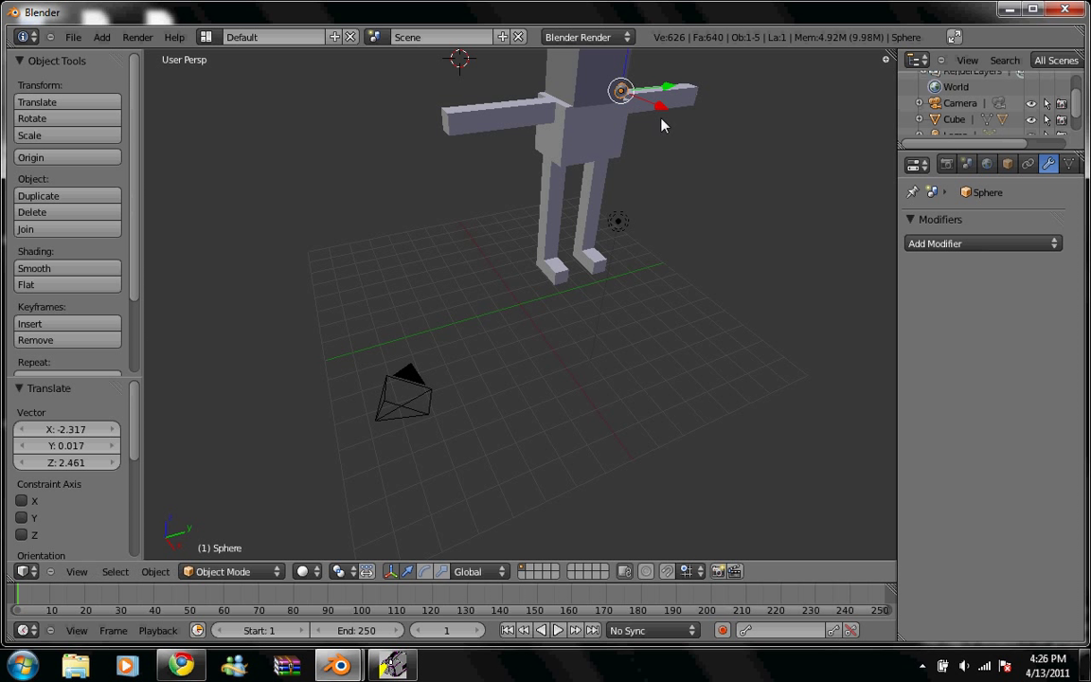
{"action": "middle_click_drag", "start_coordinate": [767, 243], "coordinate": [634, 152]}
{"action": "key", "text": "g"}
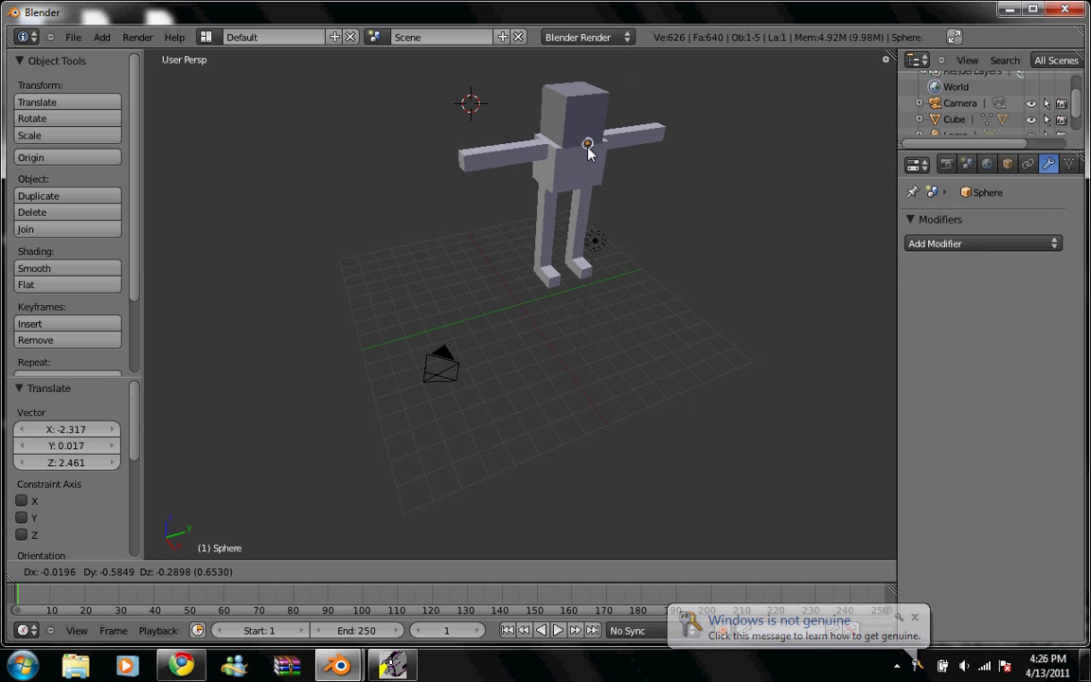
{"action": "left_click", "coordinate": [624, 178]}
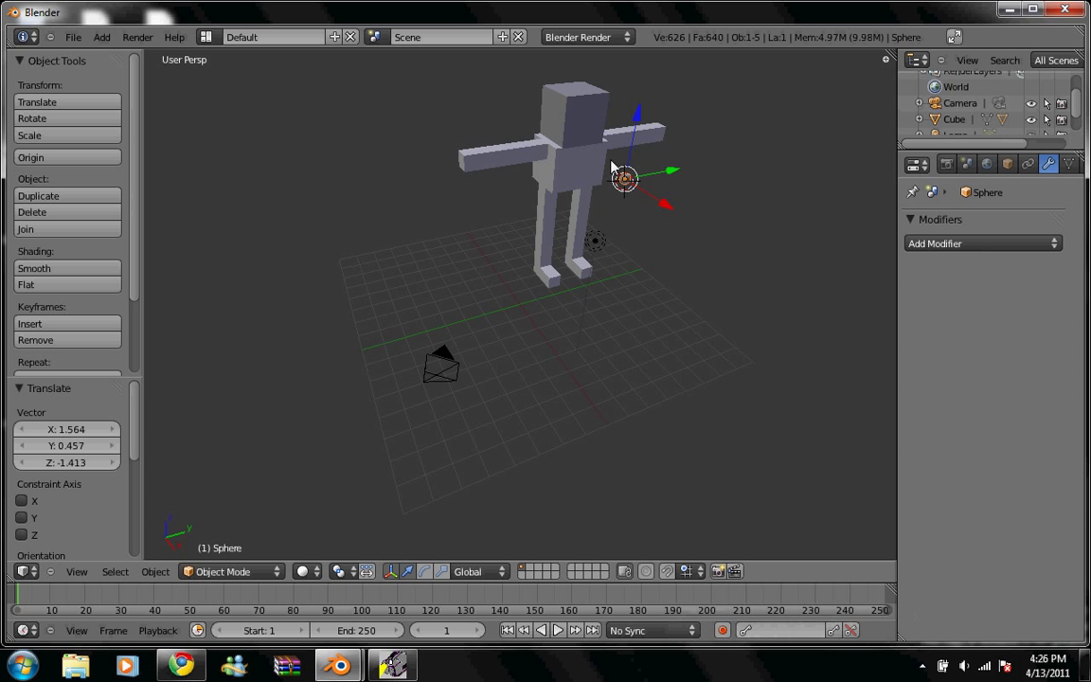
{"action": "key", "text": "g"}
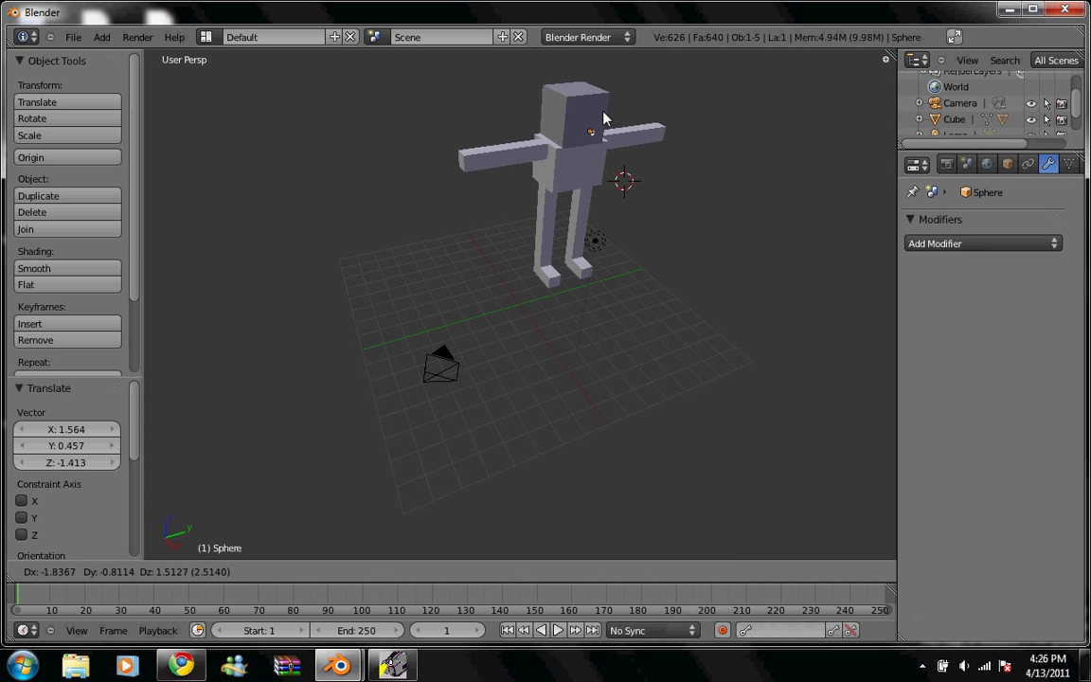
{"action": "left_click", "coordinate": [652, 156]}
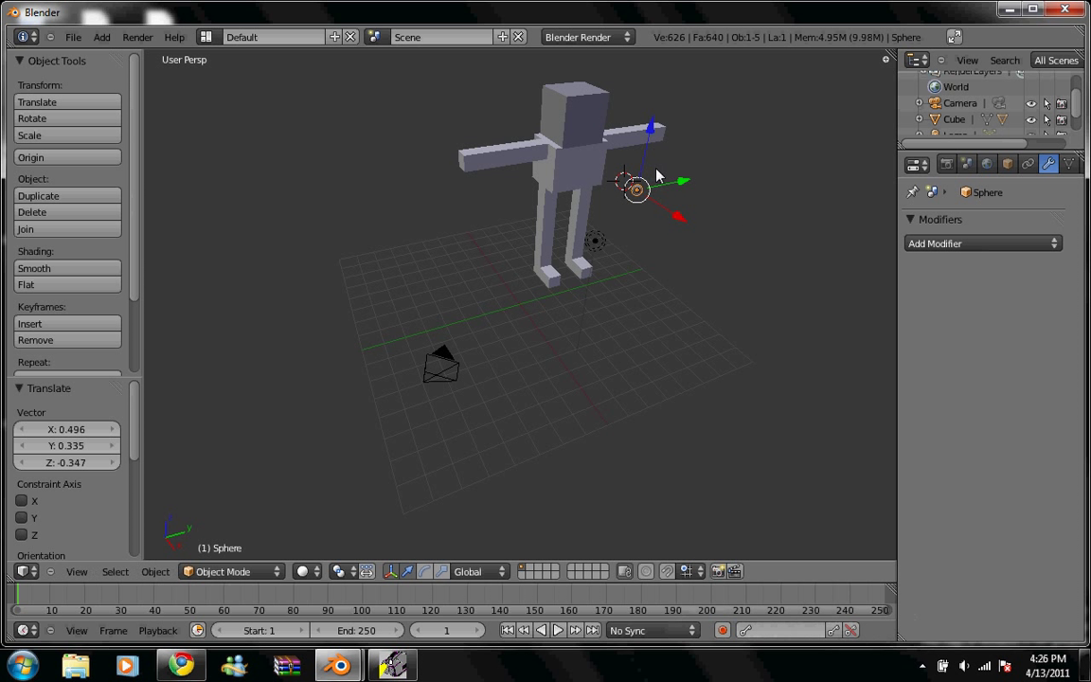
{"action": "mouse_move", "coordinate": [726, 187]}
{"action": "middle_mouse_down"}
{"action": "mouse_move", "coordinate": [690, 292]}
{"action": "mouse_move", "coordinate": [618, 291]}
{"action": "middle_mouse_up"}
{"action": "key", "text": "g"}
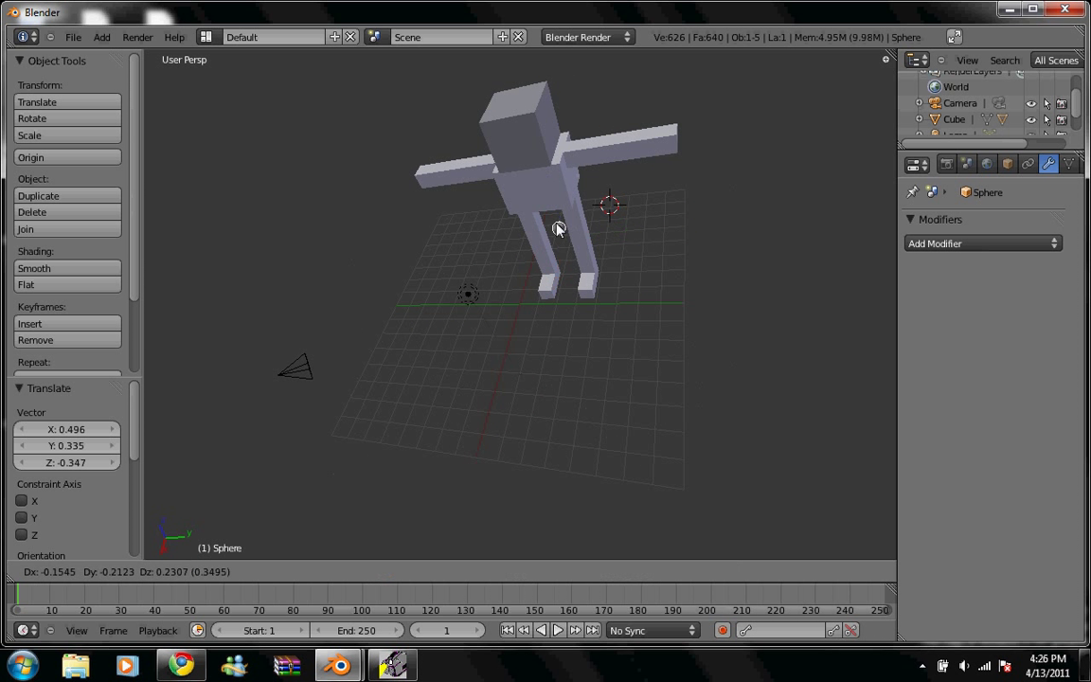
{"action": "left_click", "coordinate": [497, 141]}
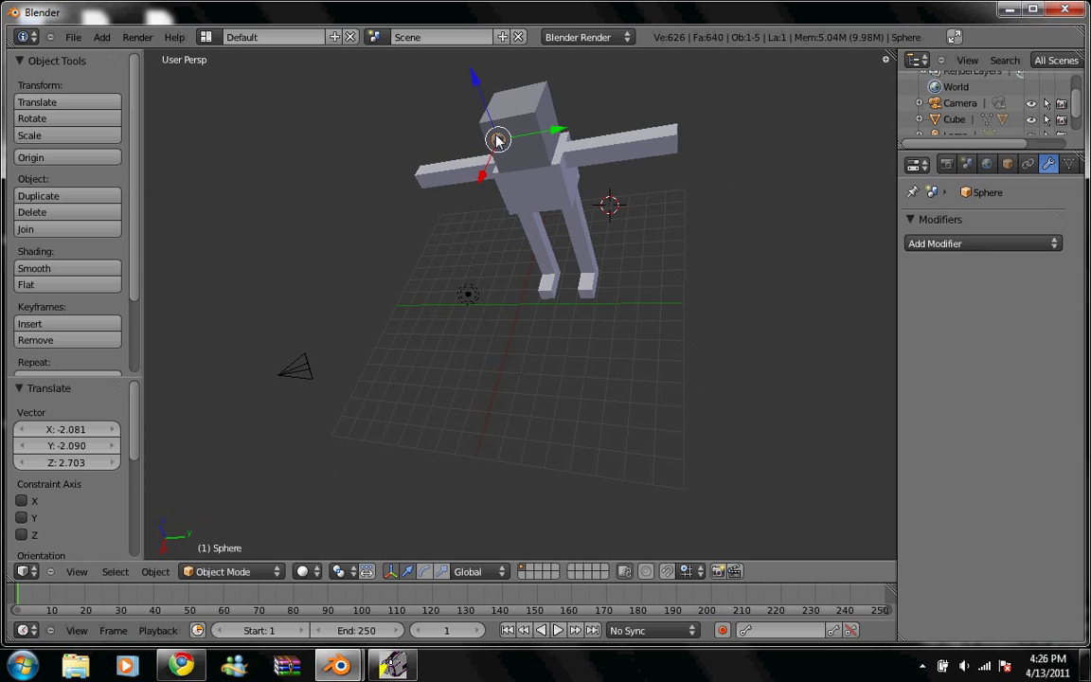
{"action": "mouse_move", "coordinate": [645, 110]}
{"action": "middle_mouse_down"}
{"action": "mouse_move", "coordinate": [666, 111]}
{"action": "mouse_move", "coordinate": [628, 178]}
{"action": "mouse_move", "coordinate": [689, 112]}
{"action": "middle_mouse_up"}
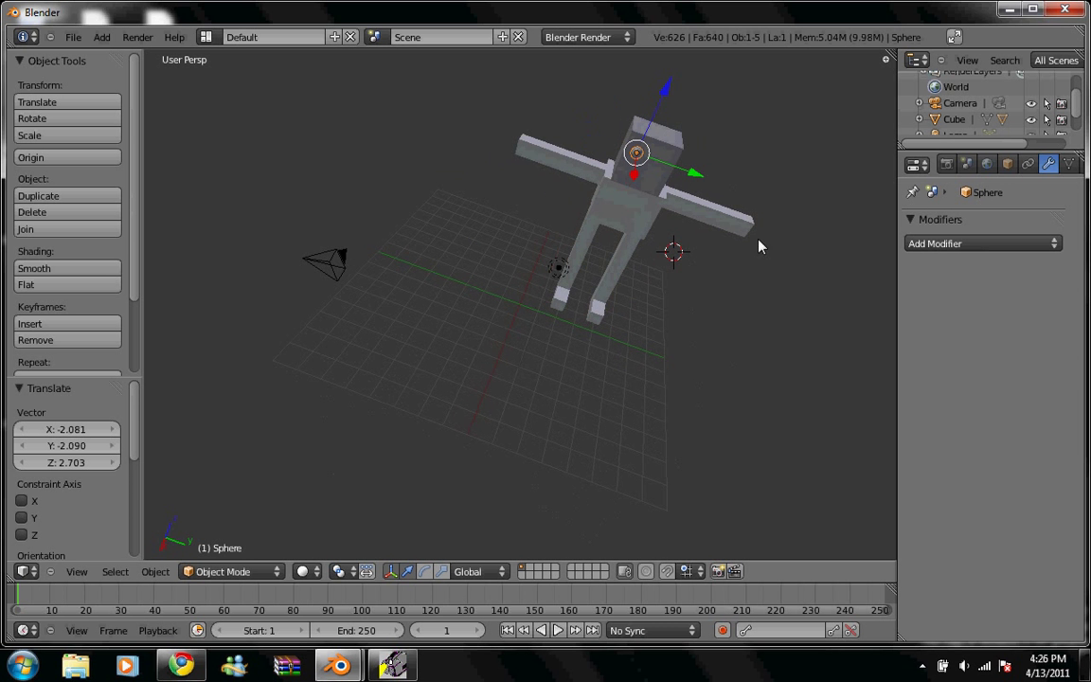
{"action": "mouse_move", "coordinate": [762, 237]}
{"action": "middle_mouse_down"}
{"action": "mouse_move", "coordinate": [755, 190]}
{"action": "mouse_move", "coordinate": [736, 182]}
{"action": "middle_mouse_up"}
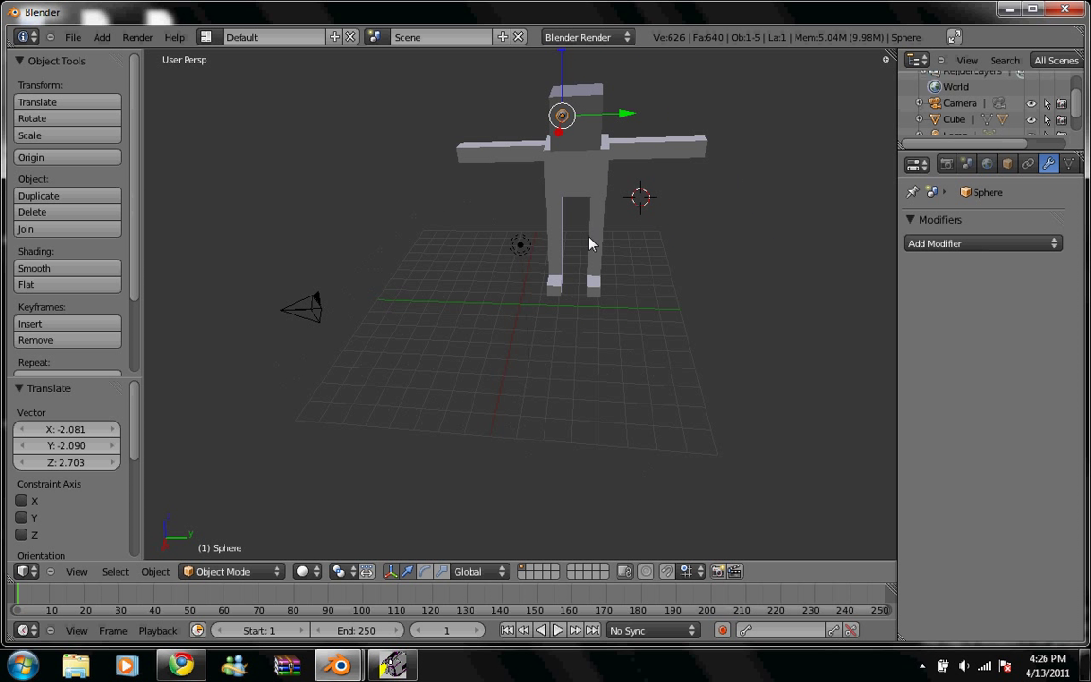
Duplicate the eye sphere and place the copy on the head front beside the first
{"action": "left_click", "coordinate": [74, 197]}
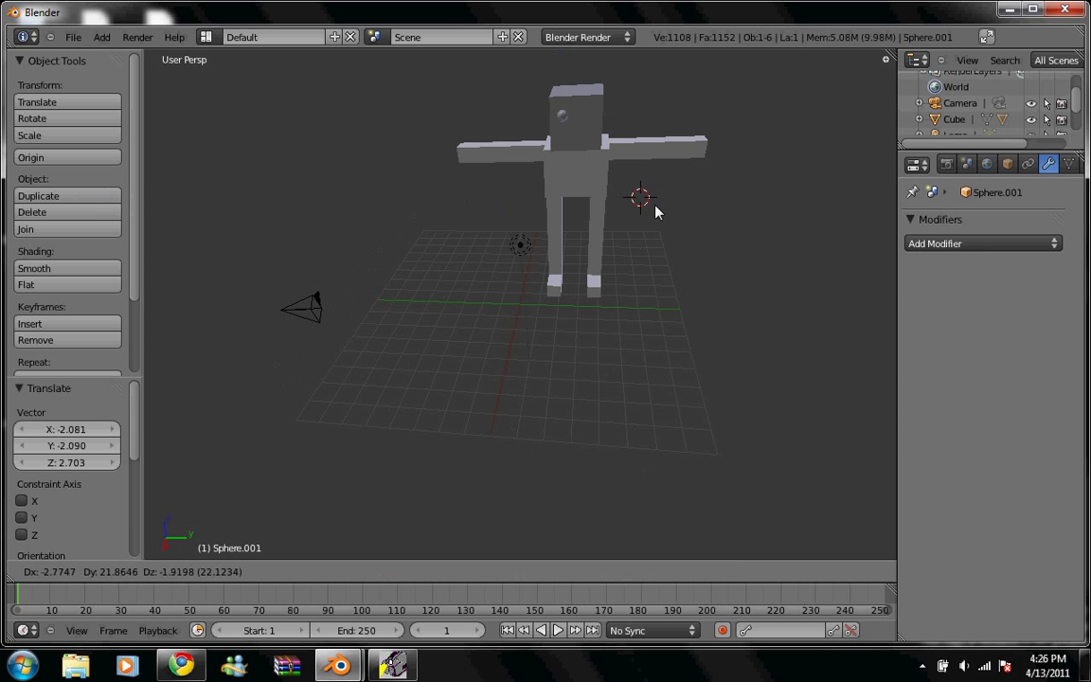
{"action": "left_click", "coordinate": [106, 199]}
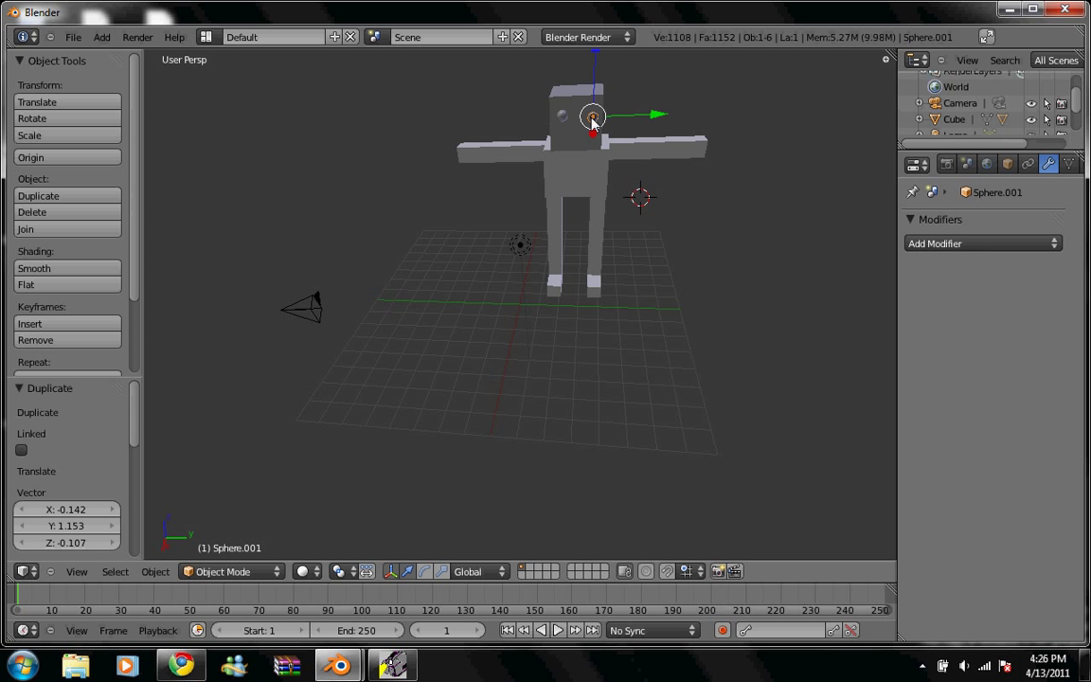
{"action": "key", "text": "g"}
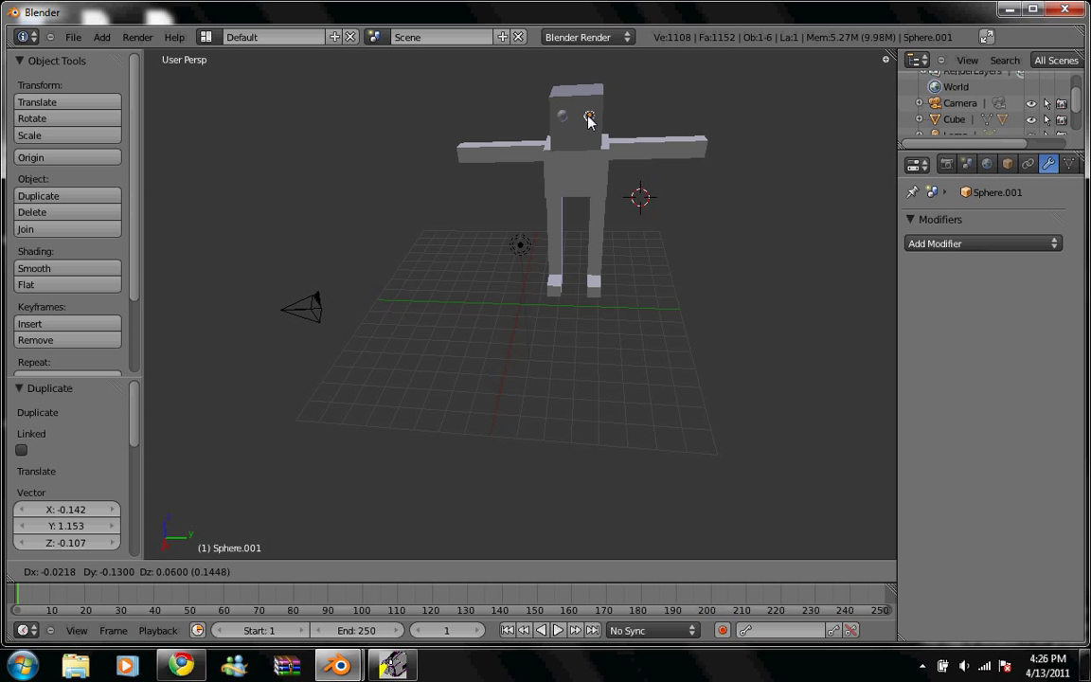
{"action": "left_click", "coordinate": [587, 118]}
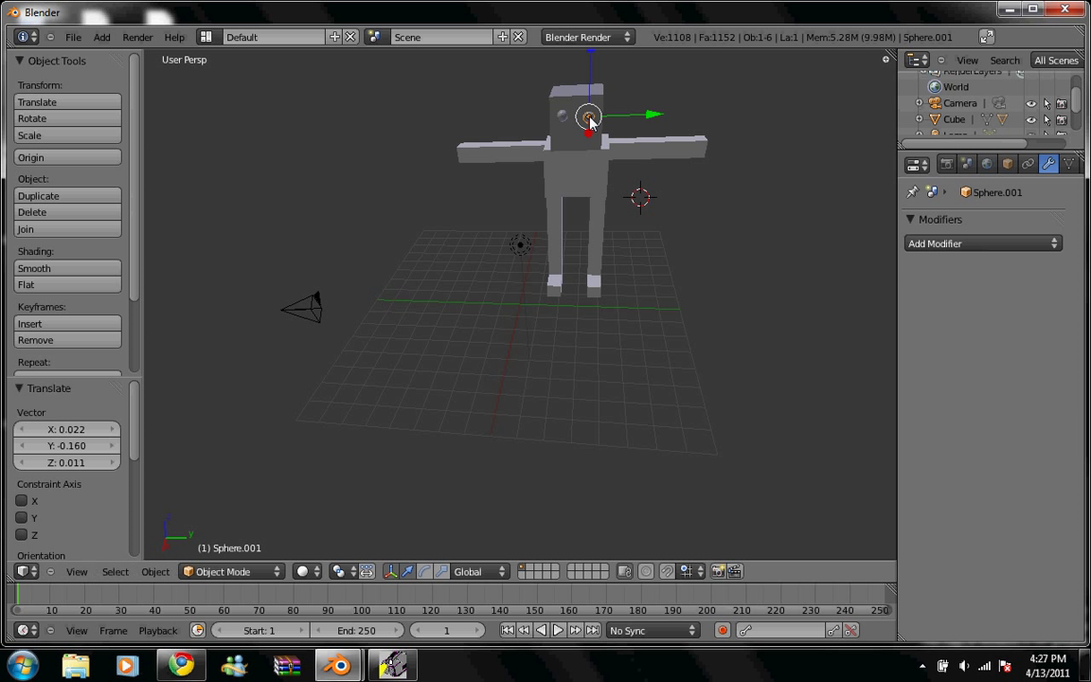
{"action": "mouse_move", "coordinate": [587, 118]}
{"action": "middle_mouse_down"}
{"action": "mouse_move", "coordinate": [816, 151]}
{"action": "mouse_move", "coordinate": [779, 222]}
{"action": "middle_mouse_up"}
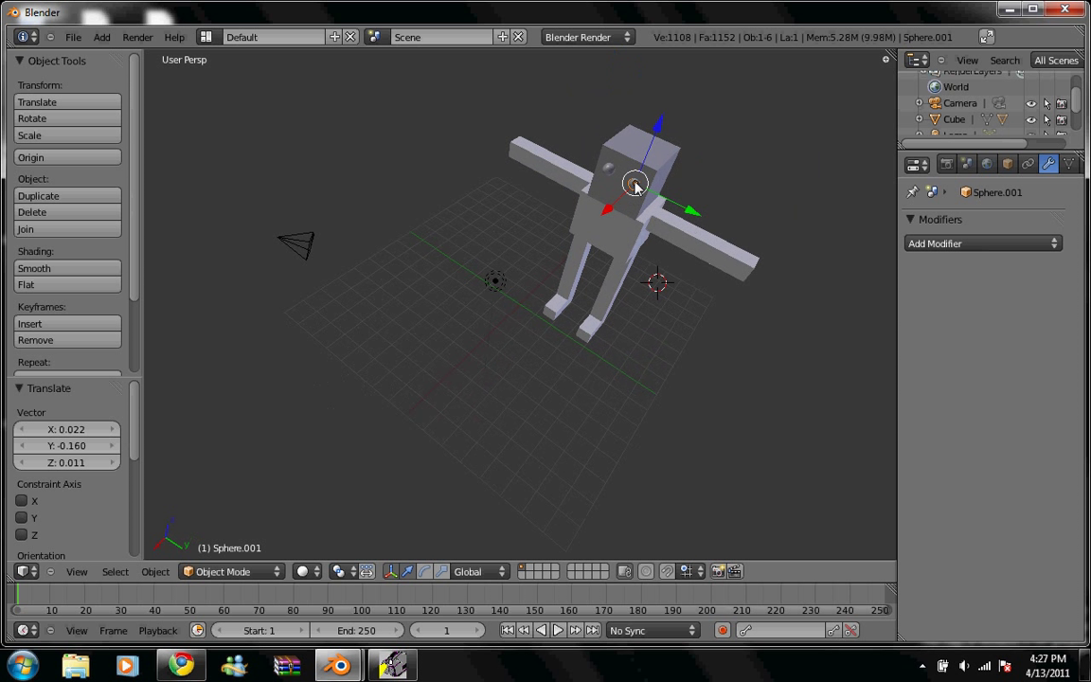
{"action": "mouse_move", "coordinate": [634, 187]}
{"action": "middle_mouse_down"}
{"action": "mouse_move", "coordinate": [797, 246]}
{"action": "mouse_move", "coordinate": [826, 114]}
{"action": "mouse_move", "coordinate": [662, 116]}
{"action": "mouse_move", "coordinate": [697, 119]}
{"action": "middle_mouse_up"}
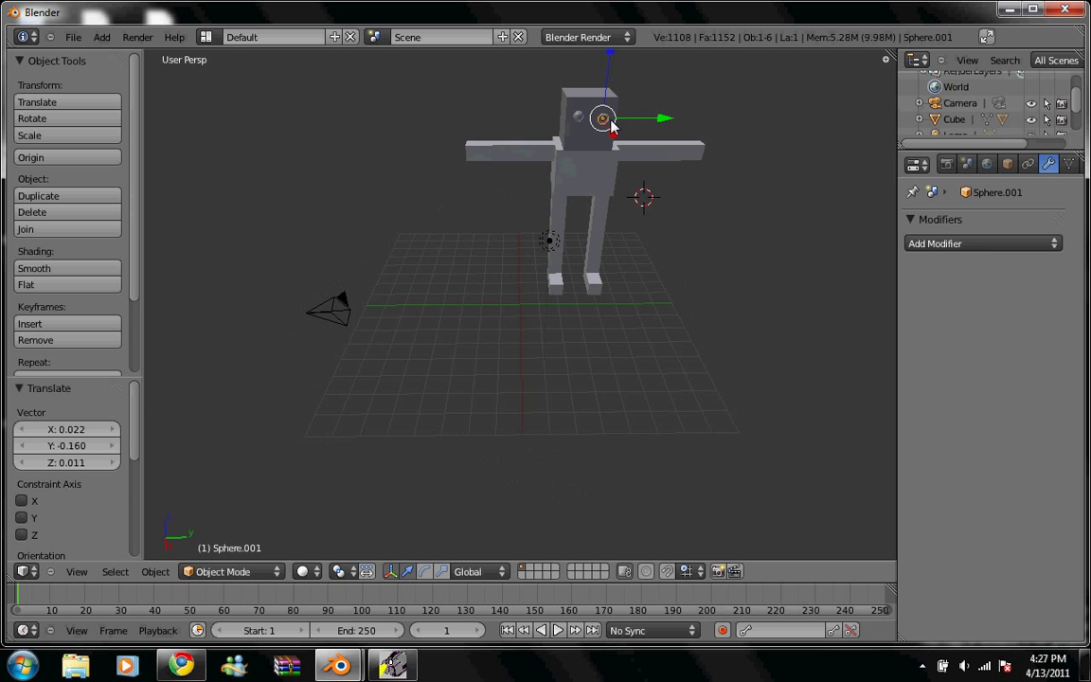
Reposition the second eye and raise it slightly along Z so both eyes line up
{"action": "key", "text": "g"}
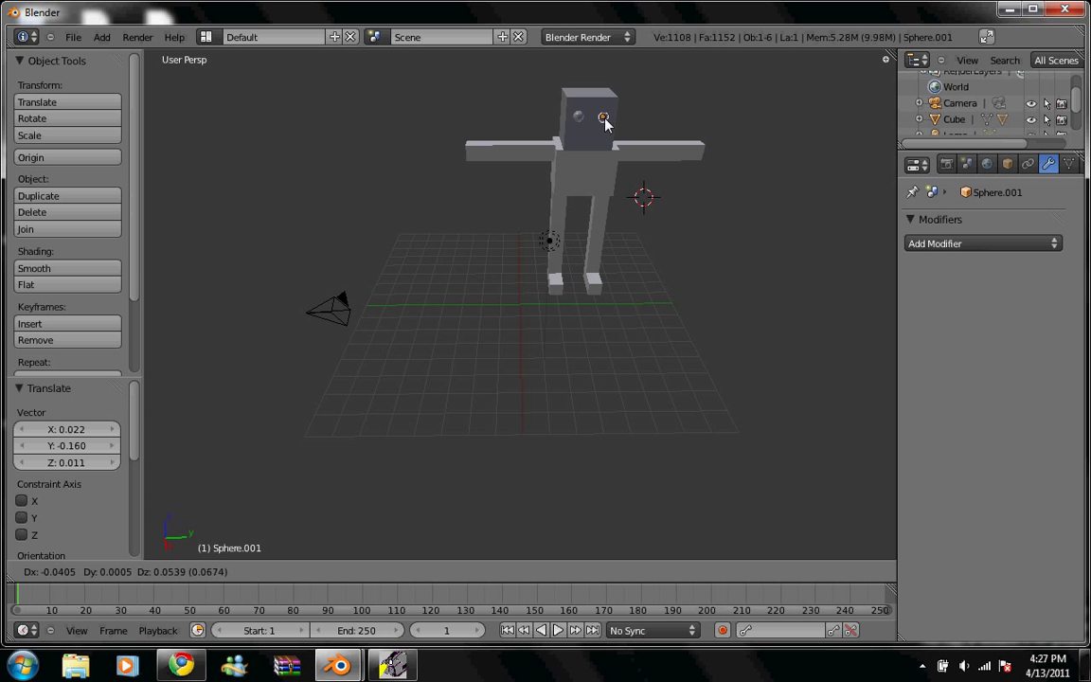
{"action": "left_click", "coordinate": [606, 123]}
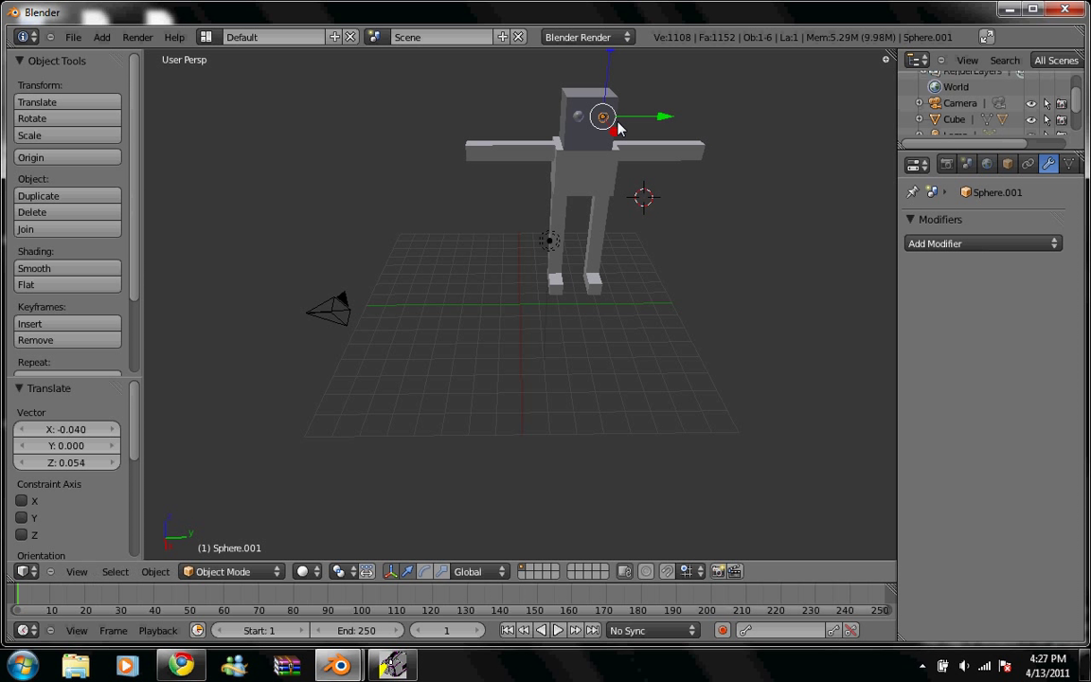
{"action": "mouse_move", "coordinate": [708, 214]}
{"action": "middle_mouse_down"}
{"action": "mouse_move", "coordinate": [689, 219]}
{"action": "mouse_move", "coordinate": [767, 161]}
{"action": "middle_mouse_up"}
{"action": "key", "text": "g"}
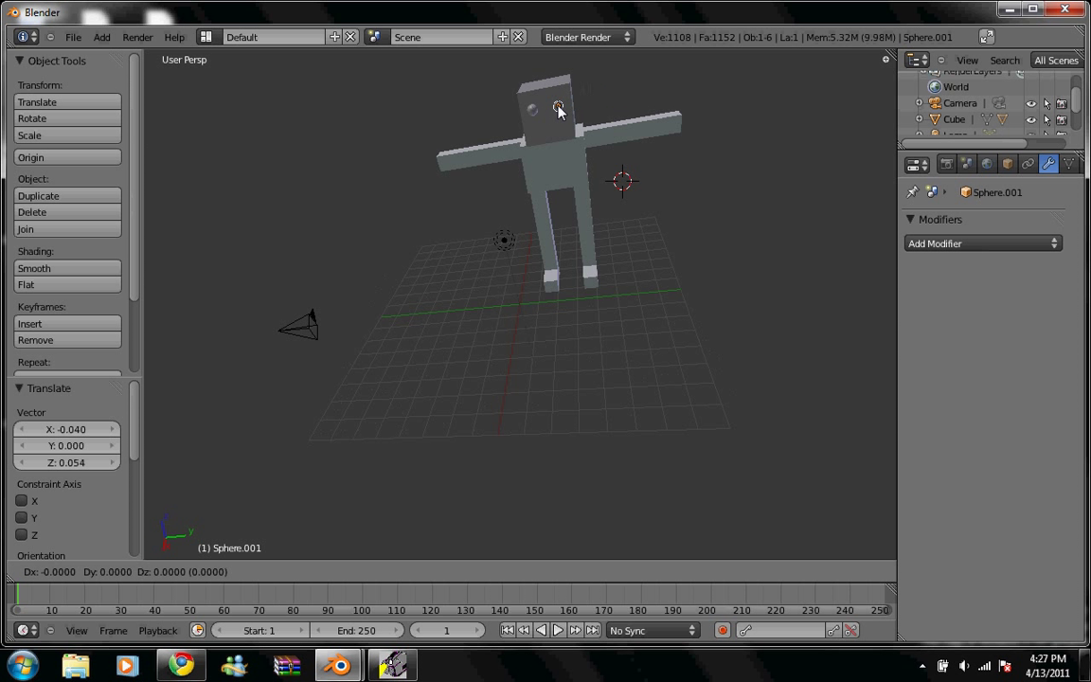
{"action": "left_click", "coordinate": [559, 111]}
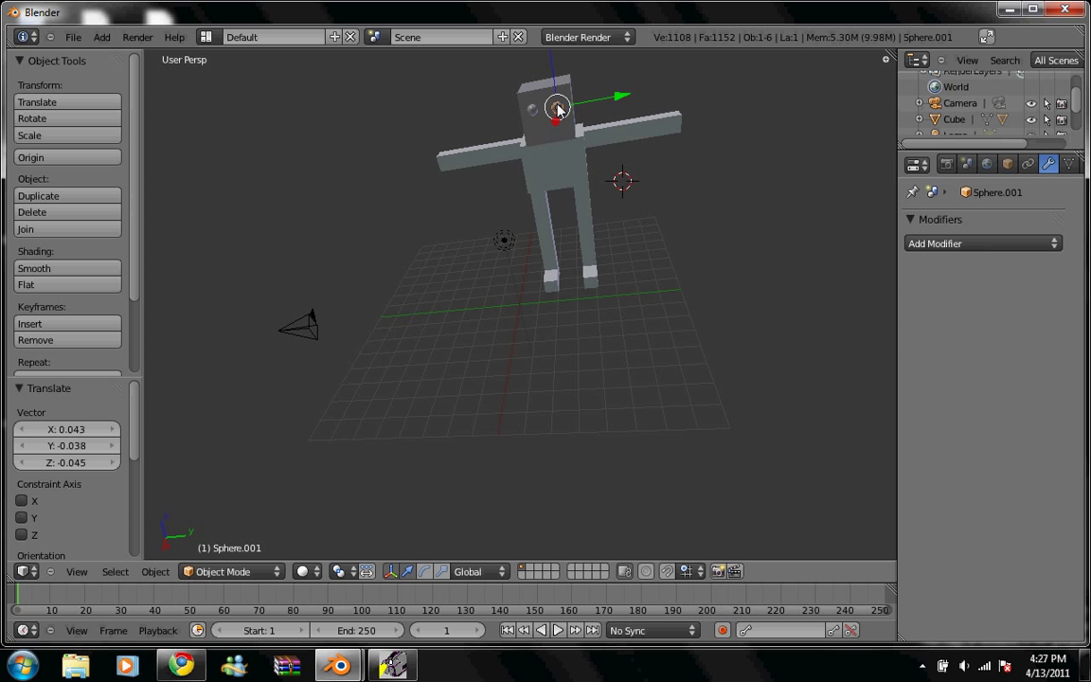
{"action": "key", "text": "z"}
{"action": "key", "text": "z"}
{"action": "key", "text": "g"}
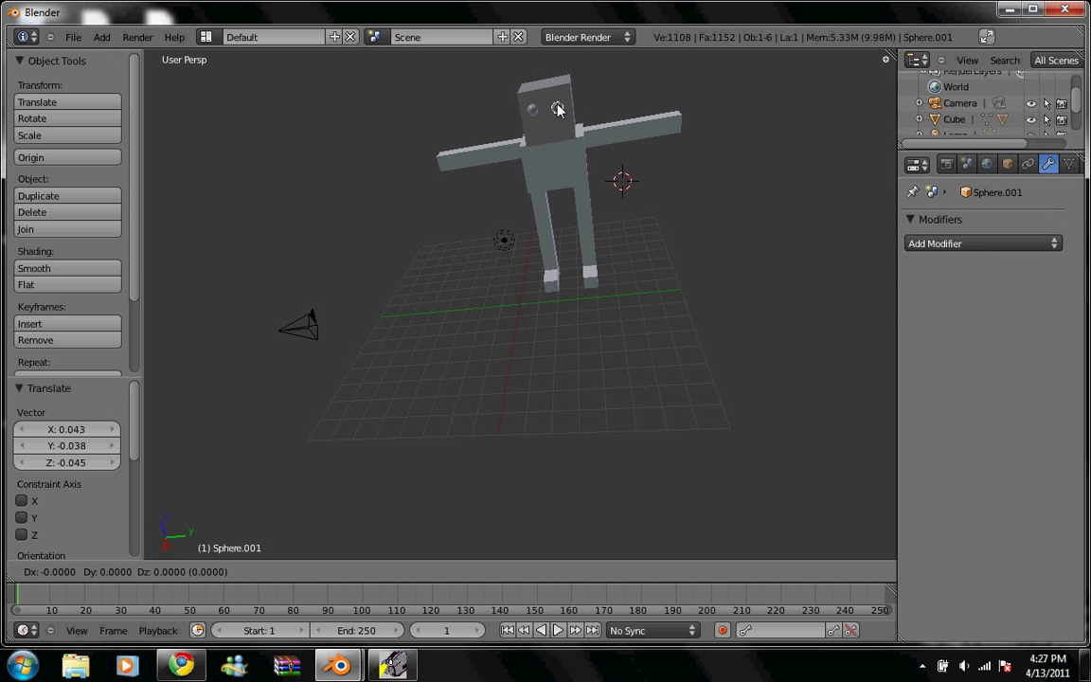
{"action": "key", "text": "z"}
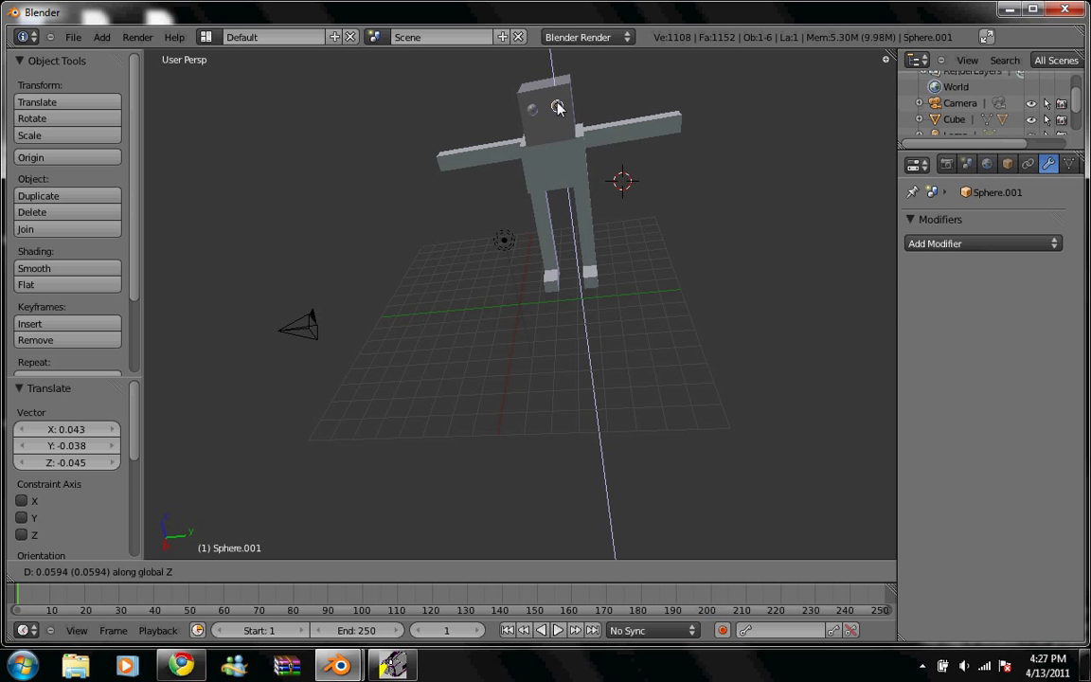
{"action": "left_click", "coordinate": [558, 107]}
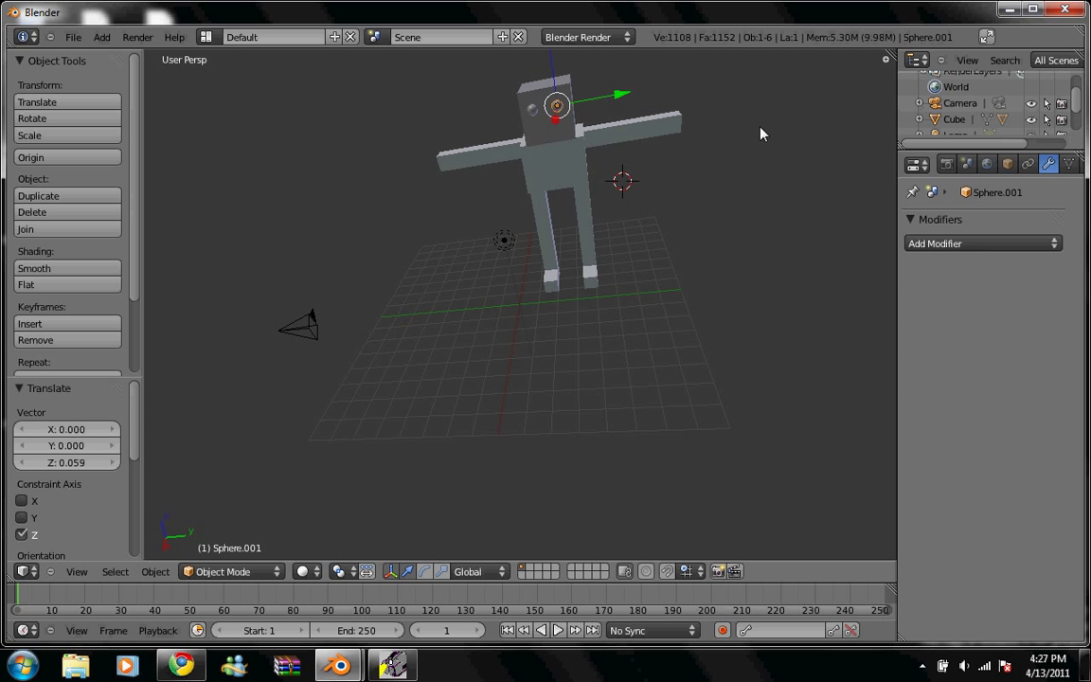
{"action": "middle_click_drag", "start_coordinate": [763, 136], "coordinate": [776, 147]}
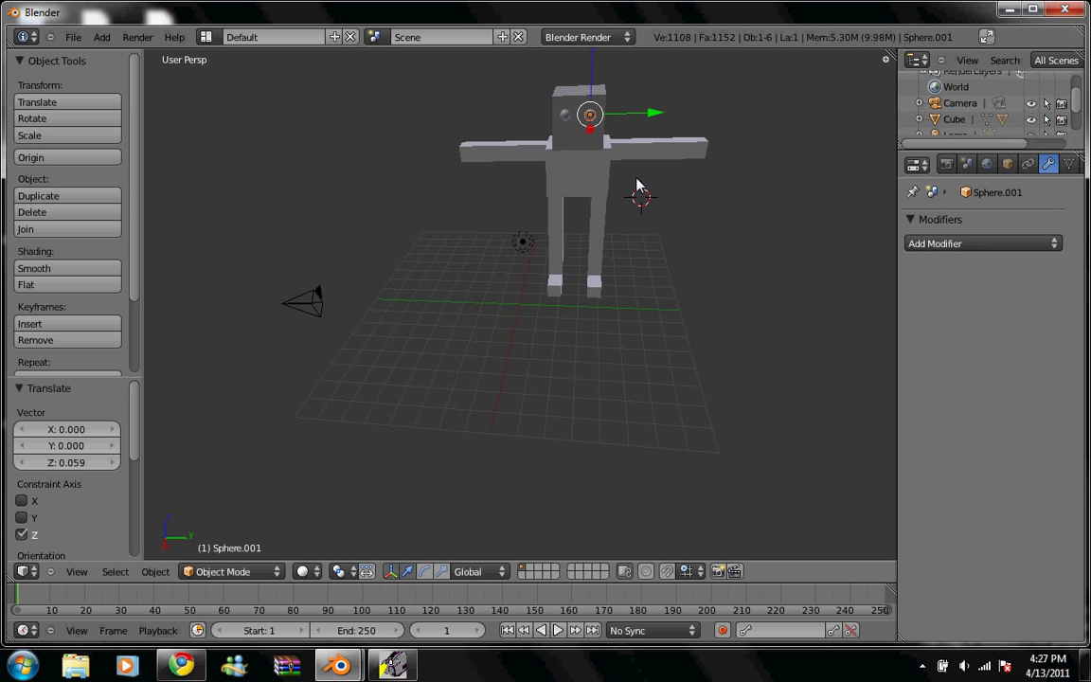
Add a new cube beside the robot and shrink it to about 0.38 scale
{"action": "left_click", "coordinate": [133, 37]}
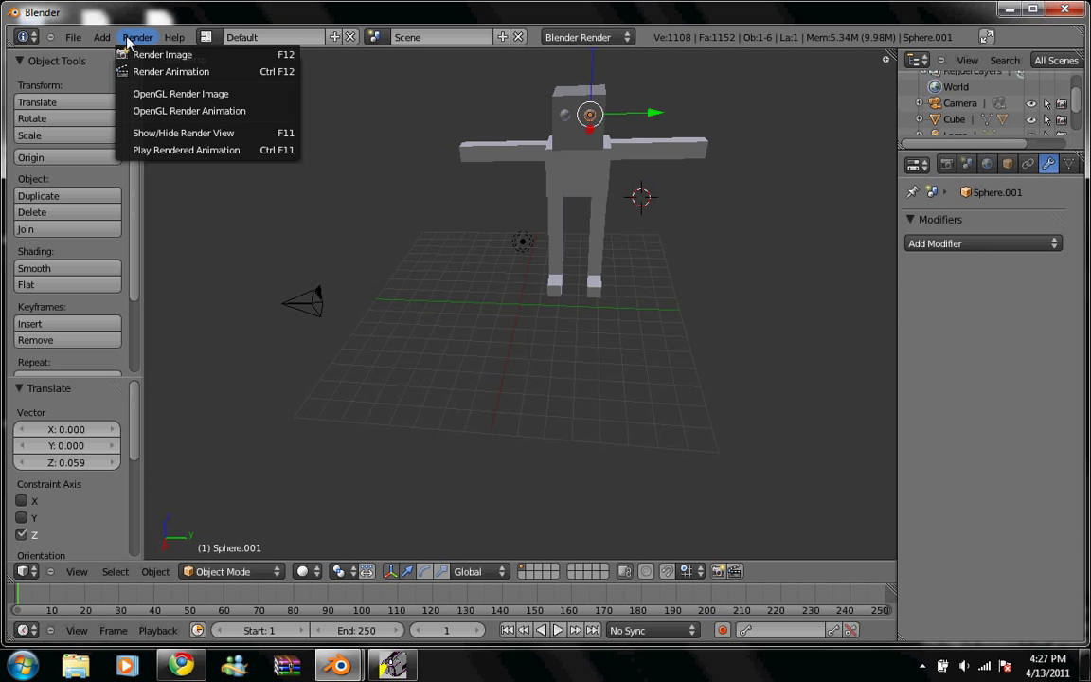
{"action": "left_click", "coordinate": [103, 37]}
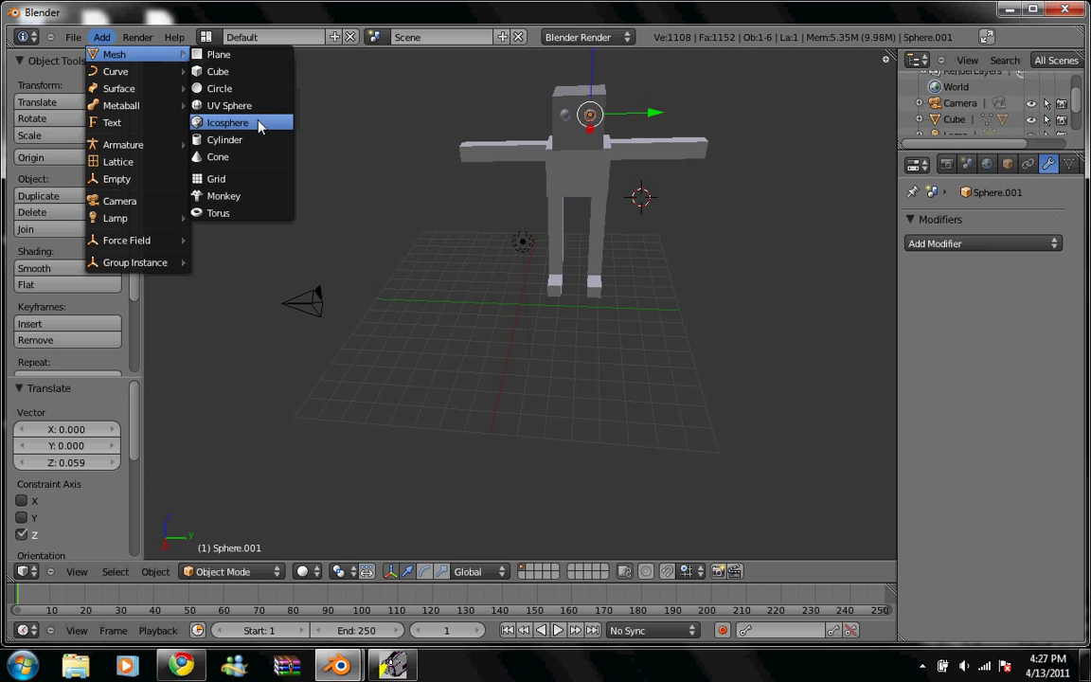
{"action": "left_click", "coordinate": [236, 71]}
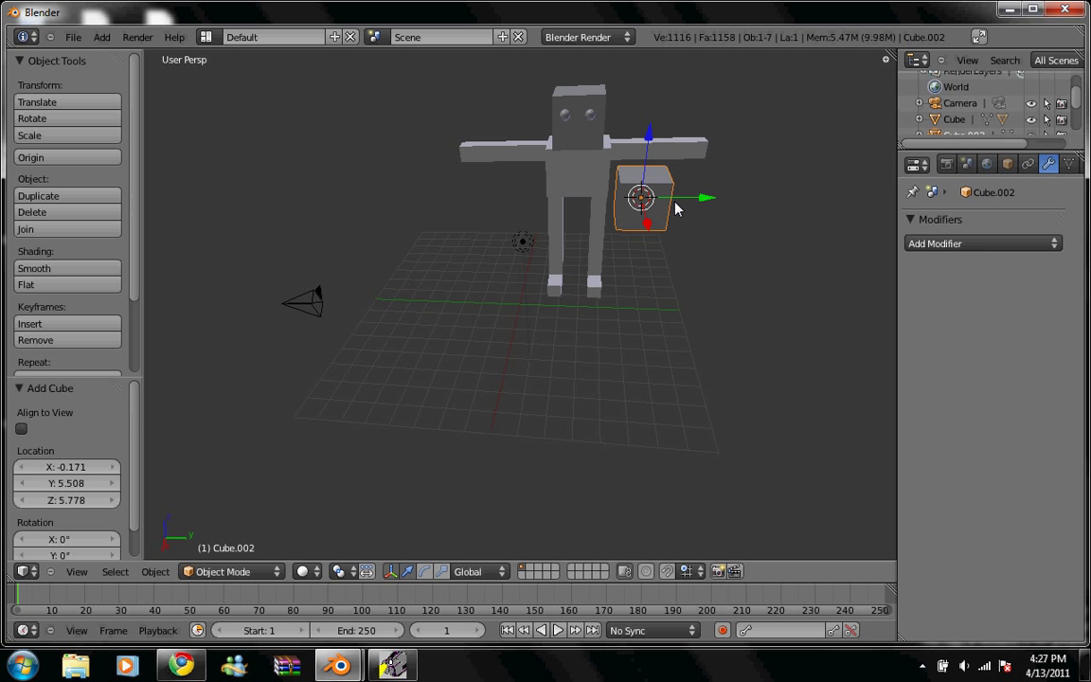
{"action": "key", "text": "s"}
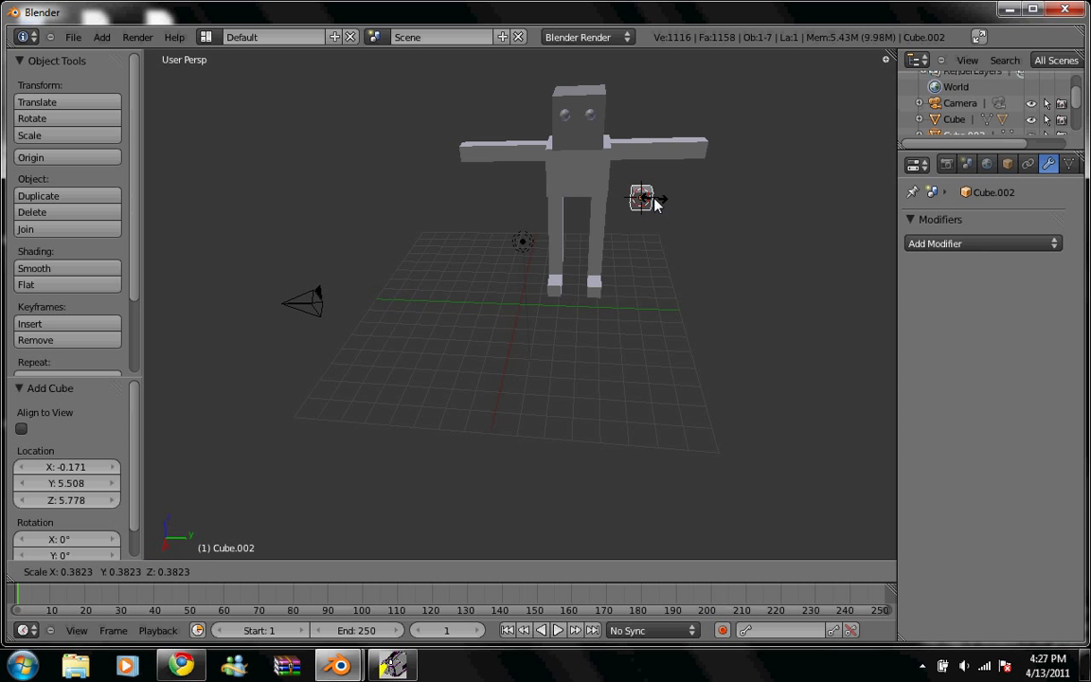
{"action": "left_click", "coordinate": [655, 204]}
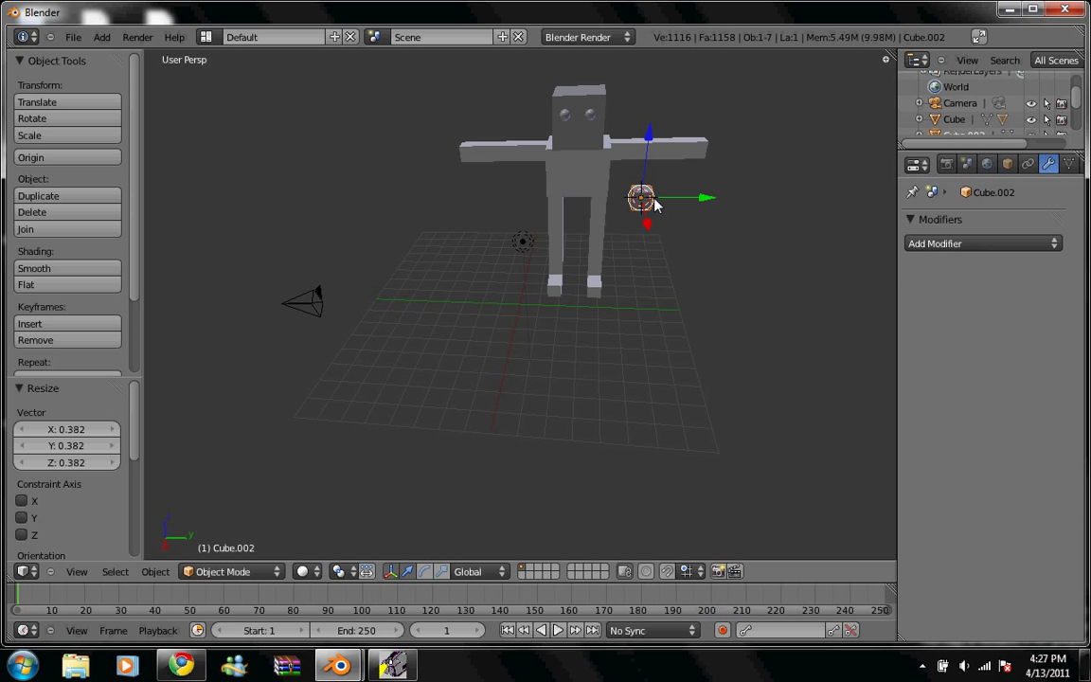
Stretch the small cube along the X and Y axes into a flat plate
{"action": "key", "text": "s"}
{"action": "key", "text": "x"}
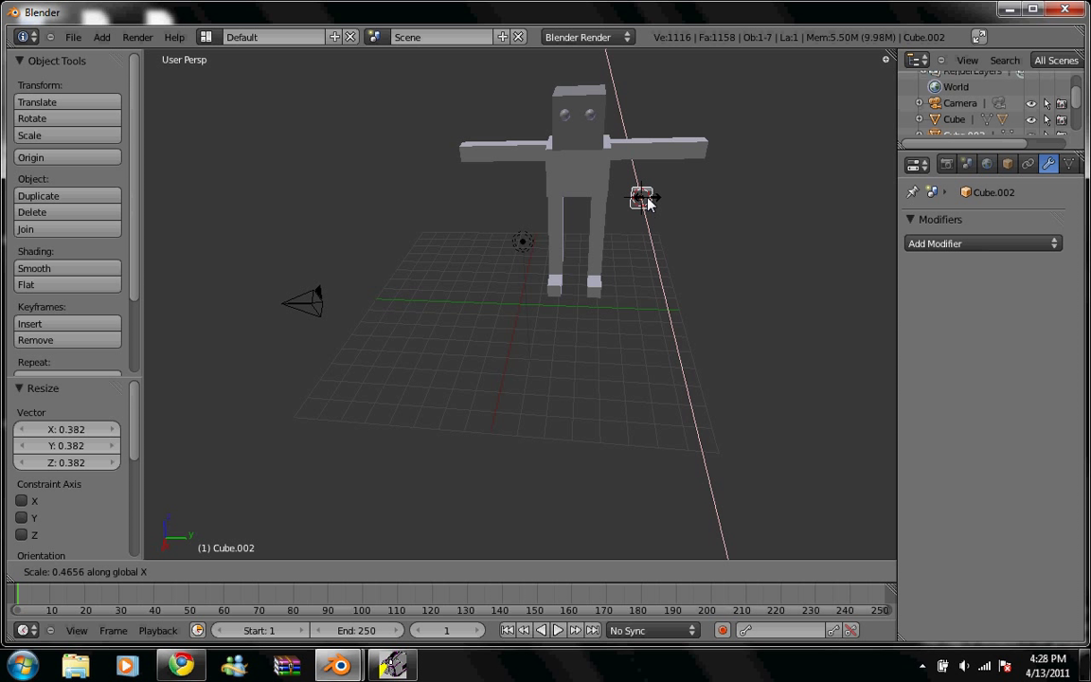
{"action": "left_click", "coordinate": [647, 203]}
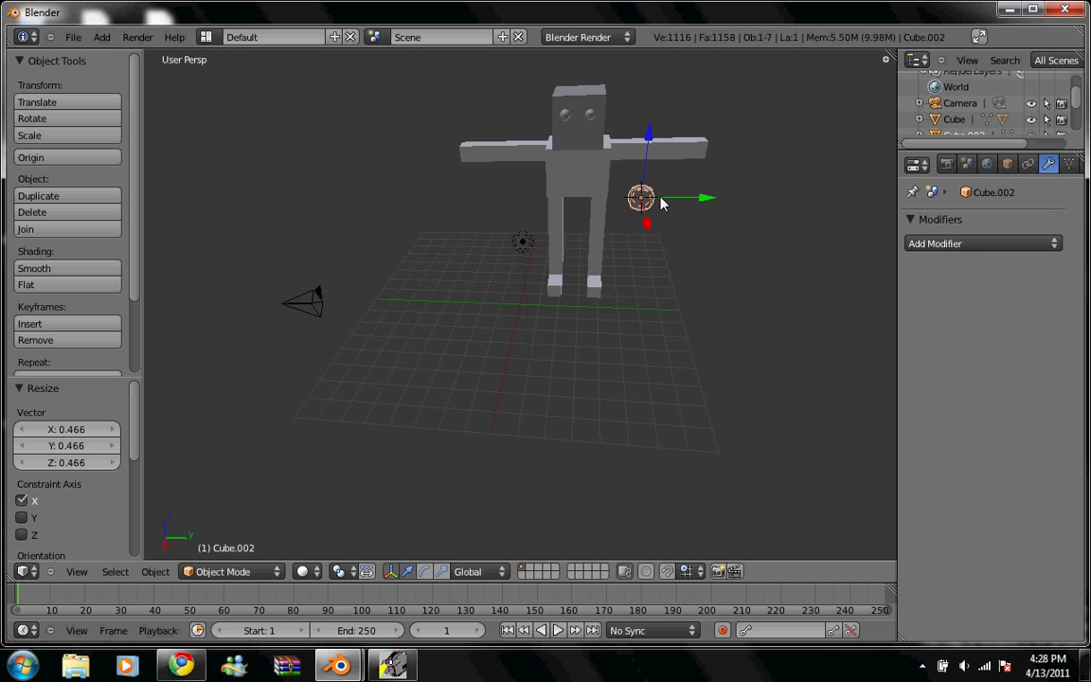
{"action": "key", "text": "s"}
{"action": "key", "text": "z"}
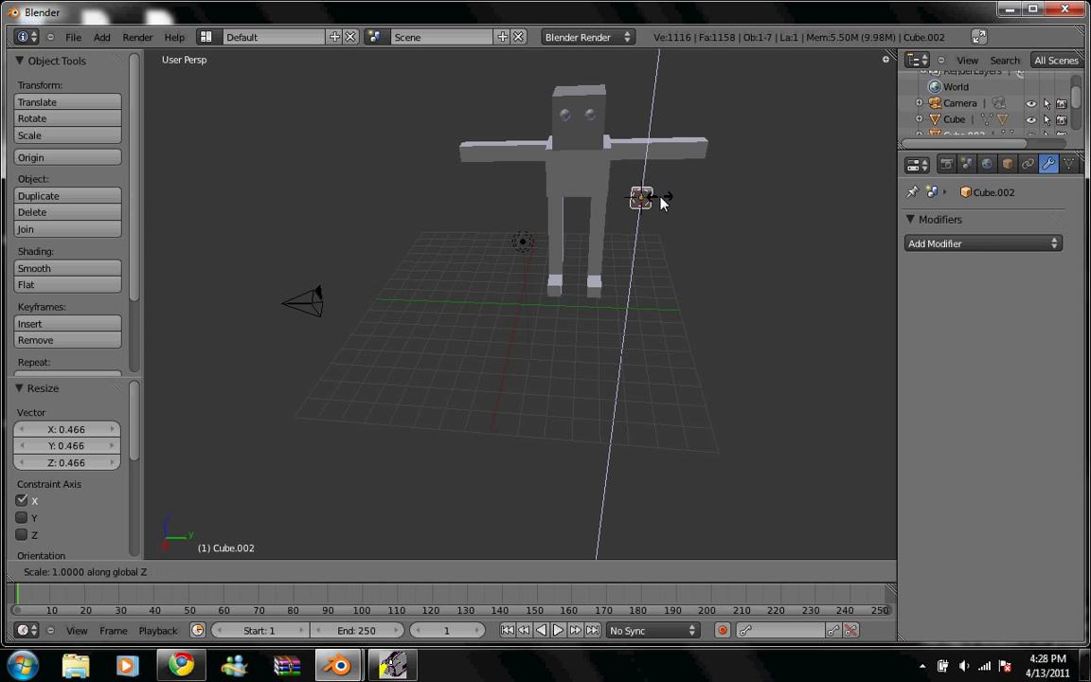
{"action": "key", "text": "y"}
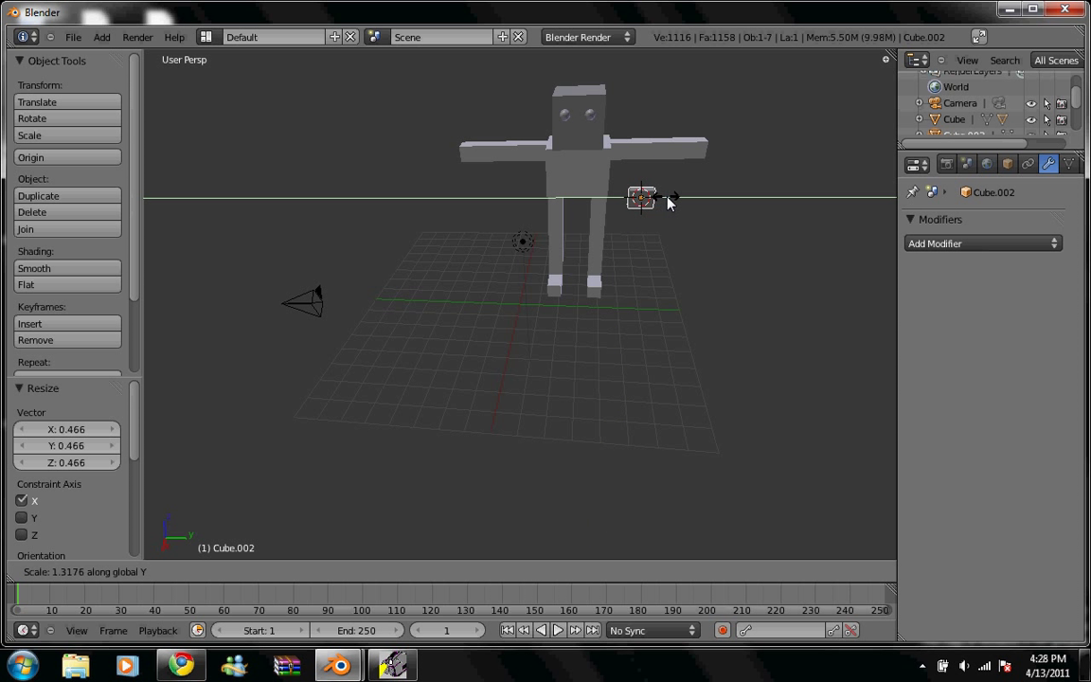
{"action": "left_click", "coordinate": [669, 203]}
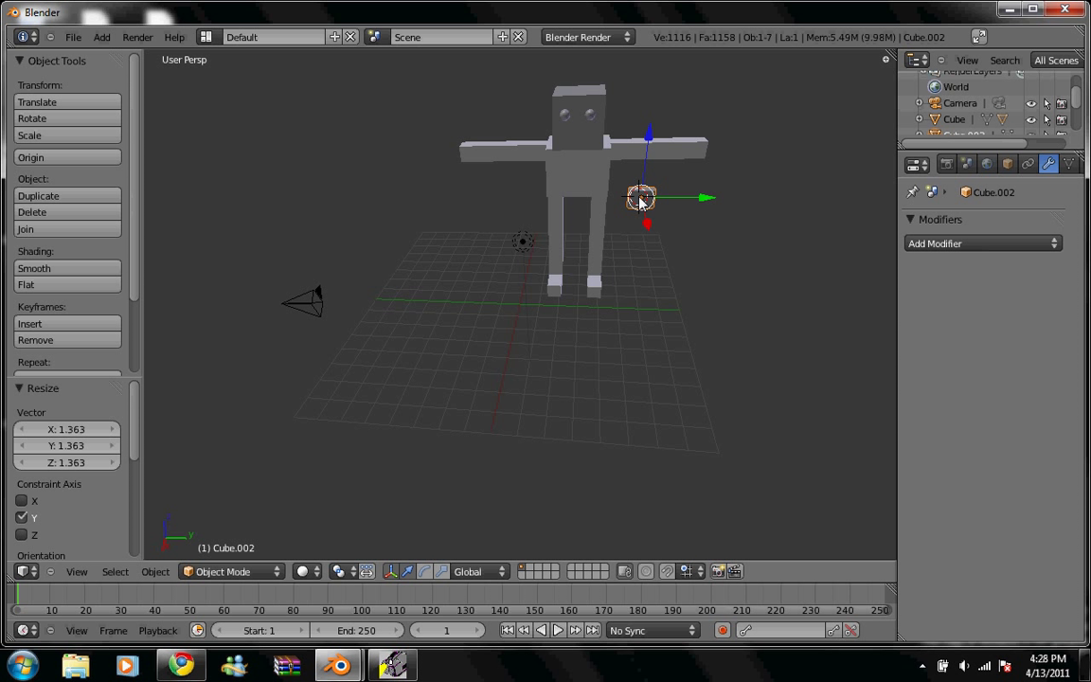
{"action": "key", "text": "g"}
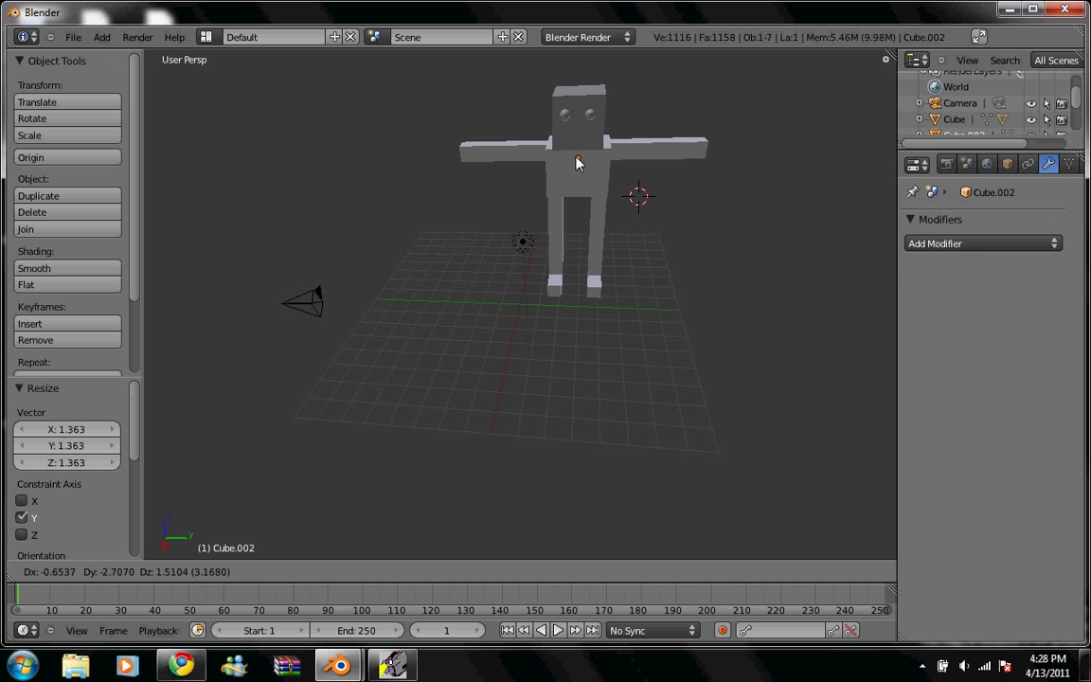
Bring the small cube up onto the top of the torso, just under the head
{"action": "left_click", "coordinate": [569, 189]}
{"action": "mouse_move", "coordinate": [794, 204]}
{"action": "middle_mouse_down"}
{"action": "mouse_move", "coordinate": [740, 270]}
{"action": "mouse_move", "coordinate": [645, 287]}
{"action": "middle_mouse_up"}
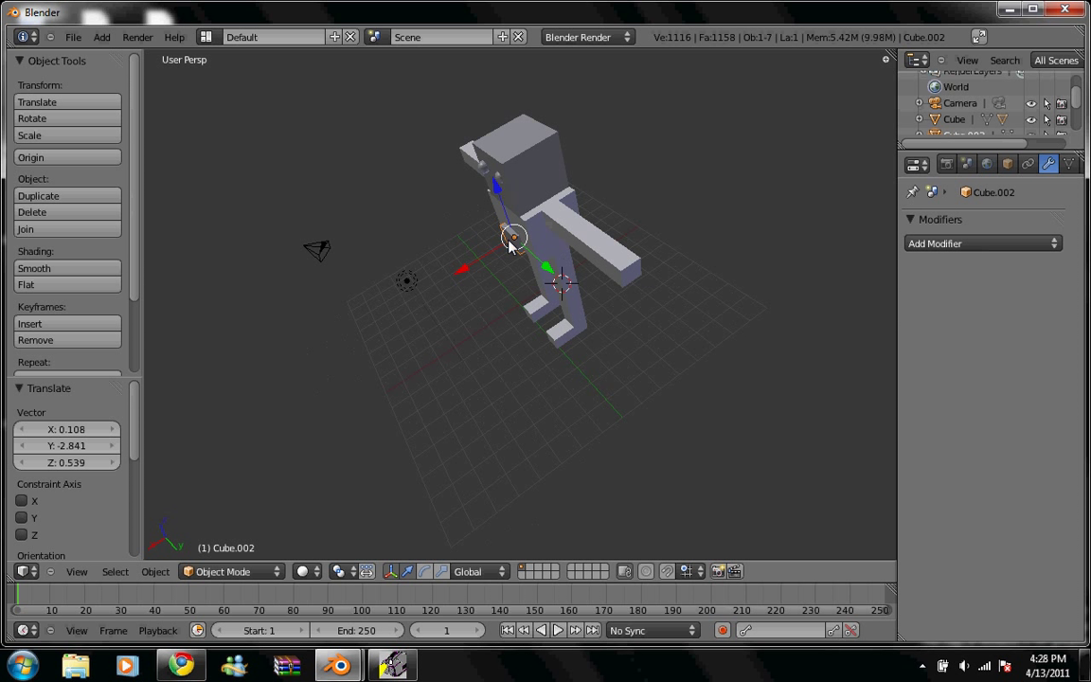
{"action": "left_click_drag", "start_coordinate": [510, 243], "coordinate": [481, 207]}
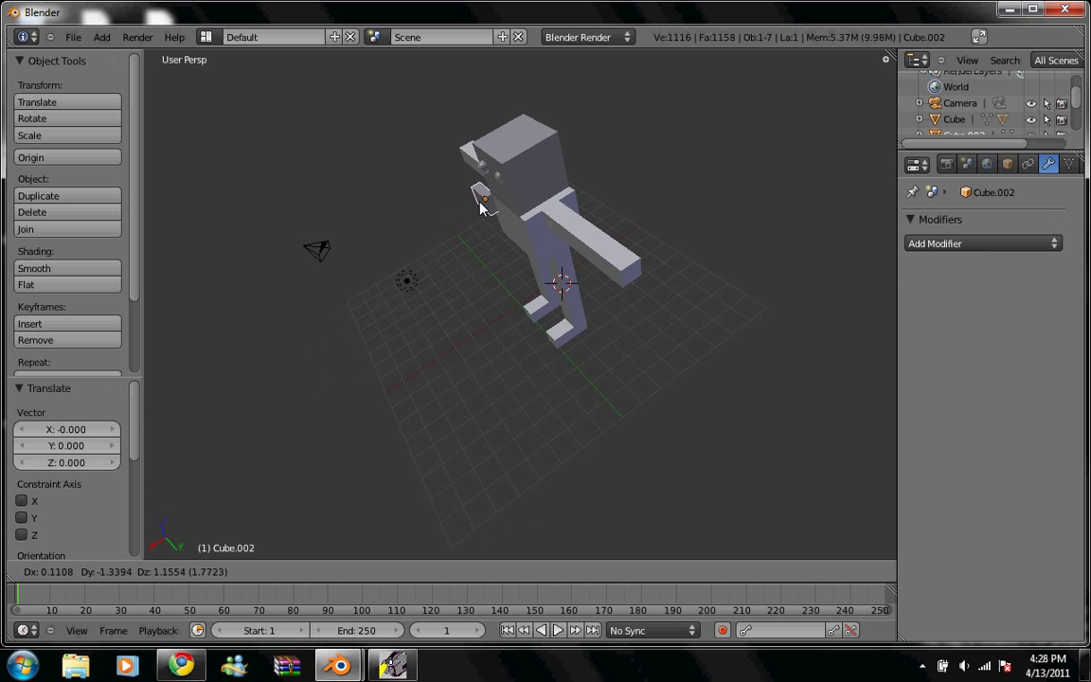
{"action": "left_click_drag", "start_coordinate": [481, 207], "coordinate": [493, 215]}
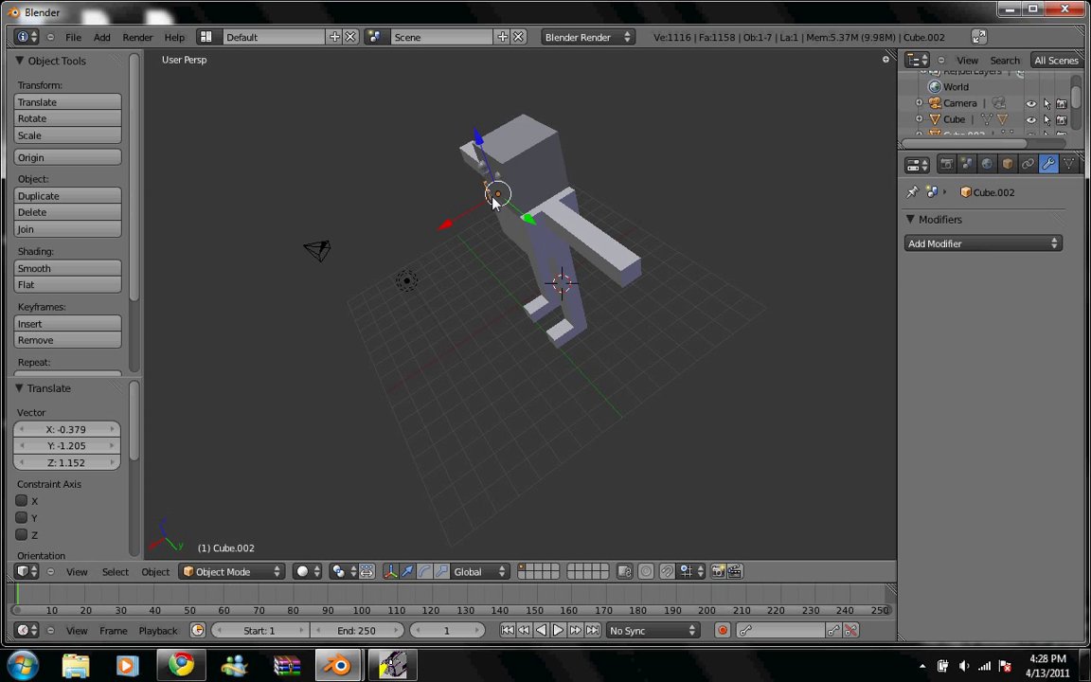
{"action": "middle_click_drag", "start_coordinate": [660, 251], "coordinate": [691, 200]}
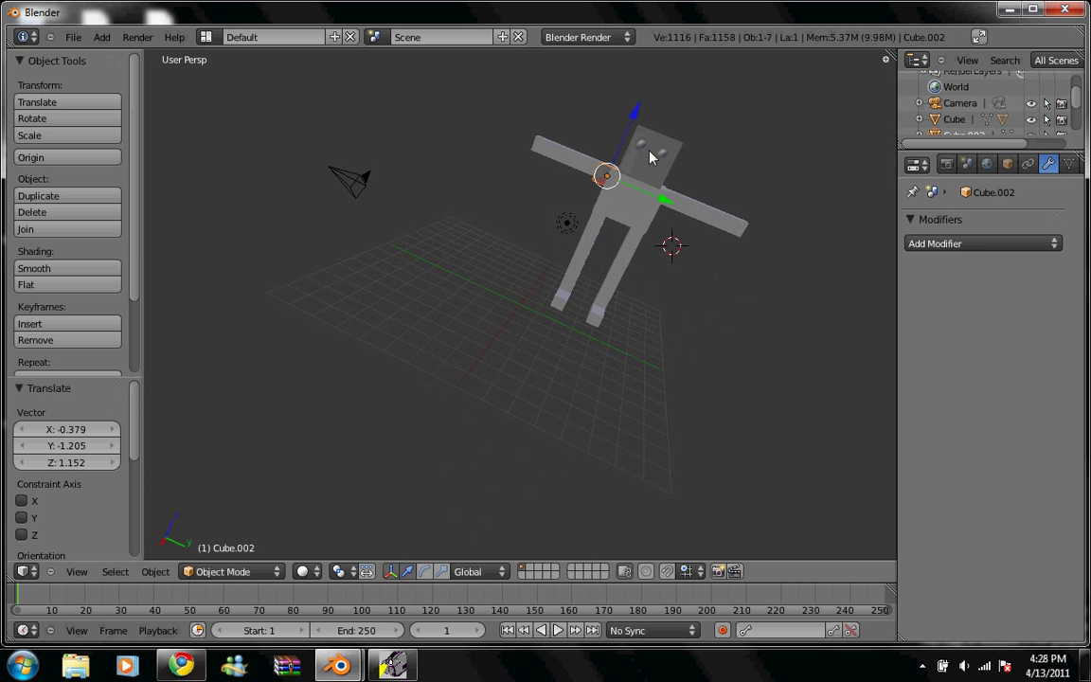
{"action": "left_click_drag", "start_coordinate": [598, 180], "coordinate": [627, 189]}
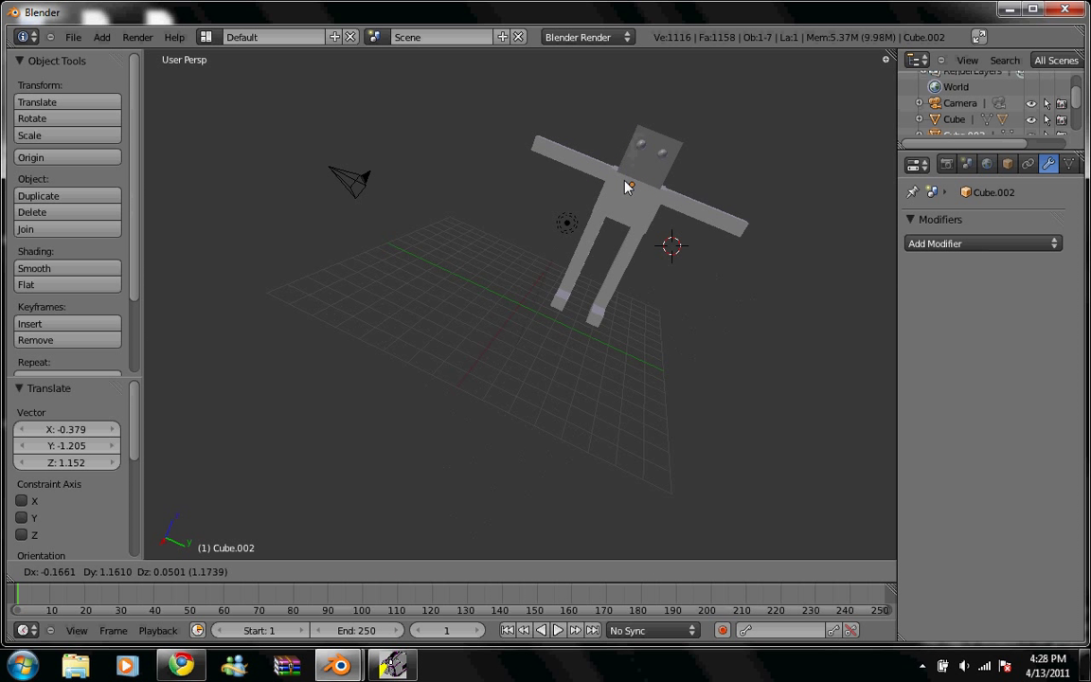
{"action": "left_click_drag", "start_coordinate": [627, 189], "coordinate": [649, 169]}
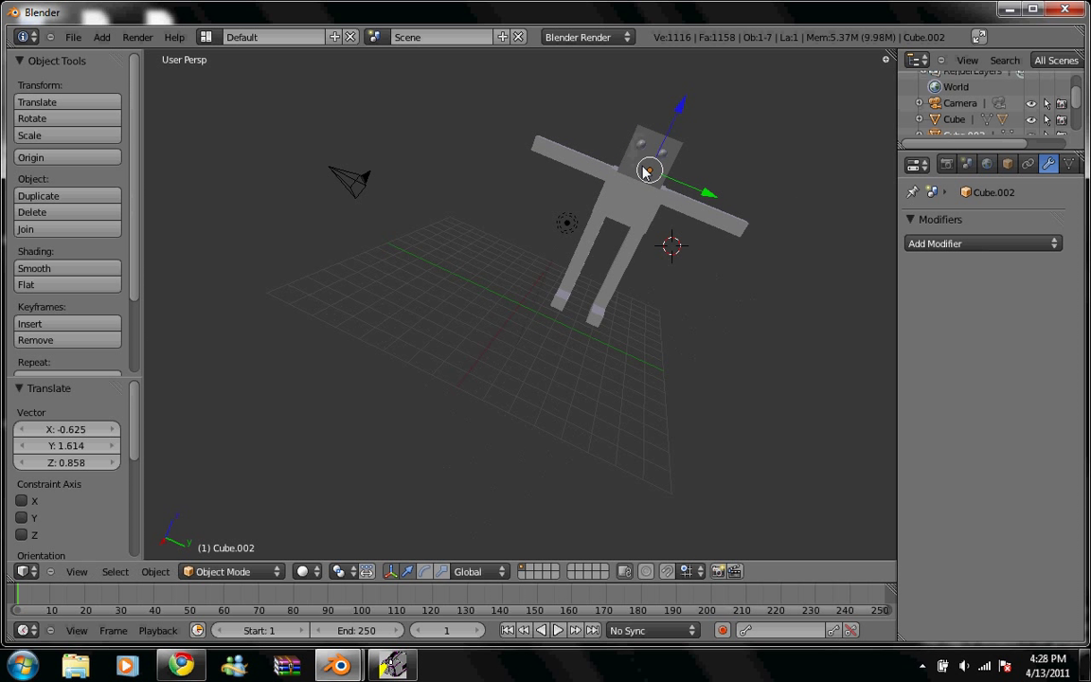
{"action": "middle_click_drag", "start_coordinate": [785, 189], "coordinate": [735, 125]}
{"action": "mouse_move", "coordinate": [667, 325]}
{"action": "middle_mouse_down"}
{"action": "mouse_move", "coordinate": [725, 307]}
{"action": "mouse_move", "coordinate": [383, 331]}
{"action": "mouse_move", "coordinate": [482, 418]}
{"action": "middle_mouse_up"}
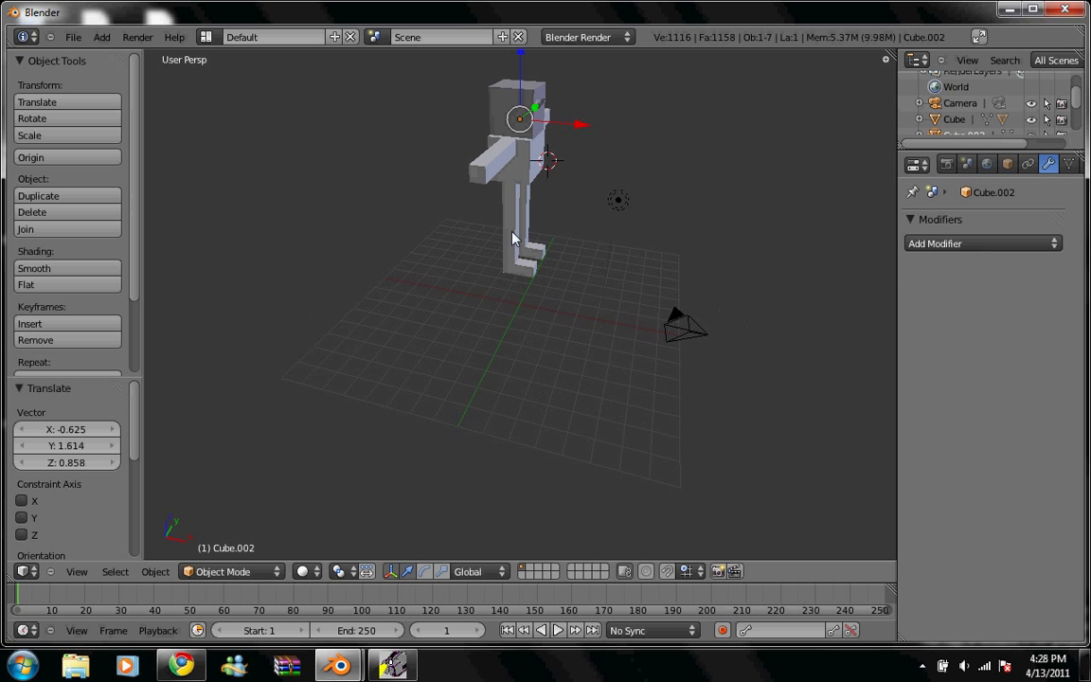
Fine-tune the mouth piece onto the head's front face just below the eyes
{"action": "key", "text": "g"}
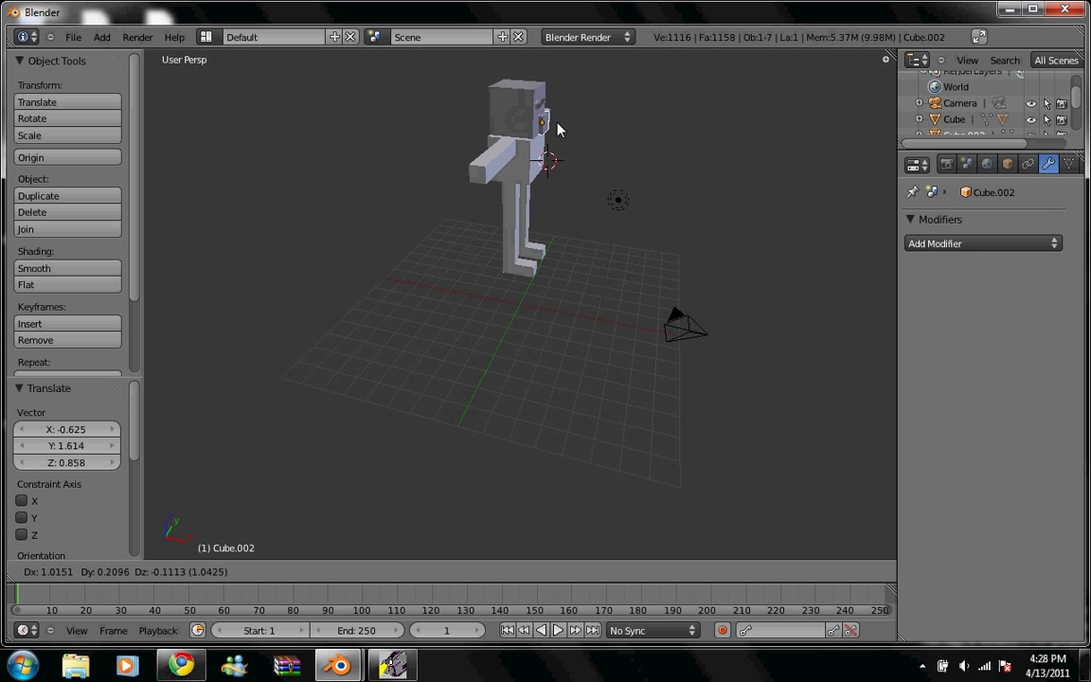
{"action": "left_click", "coordinate": [557, 129]}
{"action": "mouse_move", "coordinate": [699, 163]}
{"action": "middle_mouse_down"}
{"action": "mouse_move", "coordinate": [695, 280]}
{"action": "mouse_move", "coordinate": [515, 132]}
{"action": "middle_mouse_up"}
{"action": "key", "text": "g"}
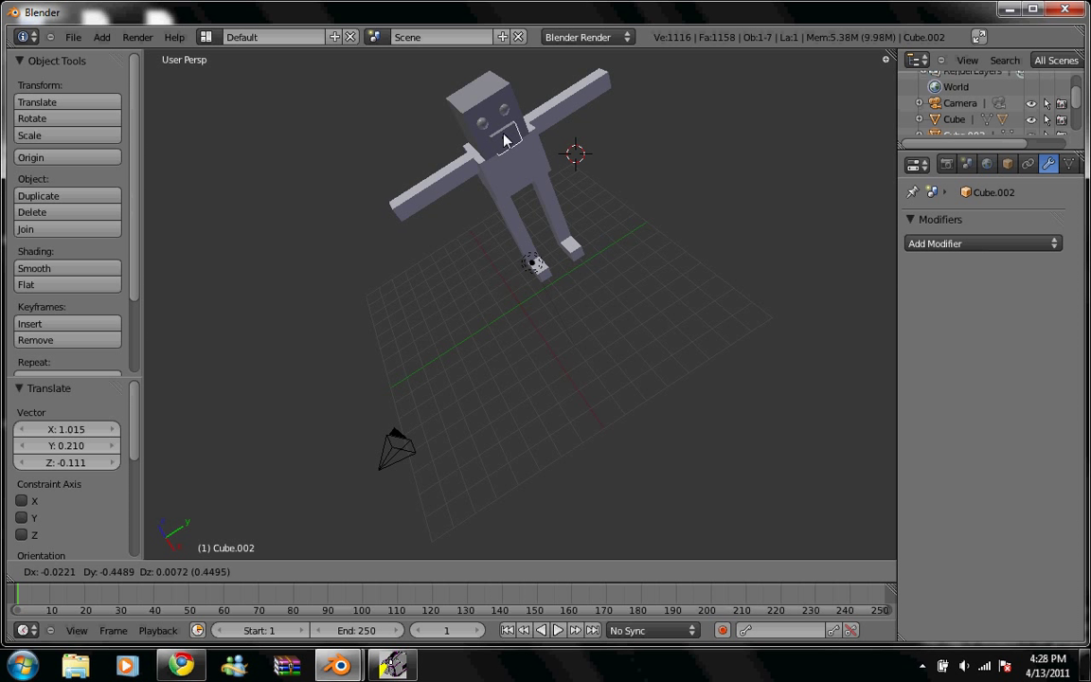
{"action": "left_click", "coordinate": [504, 141]}
{"action": "mouse_move", "coordinate": [630, 118]}
{"action": "middle_mouse_down"}
{"action": "mouse_move", "coordinate": [644, 167]}
{"action": "mouse_move", "coordinate": [568, 301]}
{"action": "mouse_move", "coordinate": [512, 304]}
{"action": "mouse_move", "coordinate": [513, 225]}
{"action": "middle_mouse_up"}
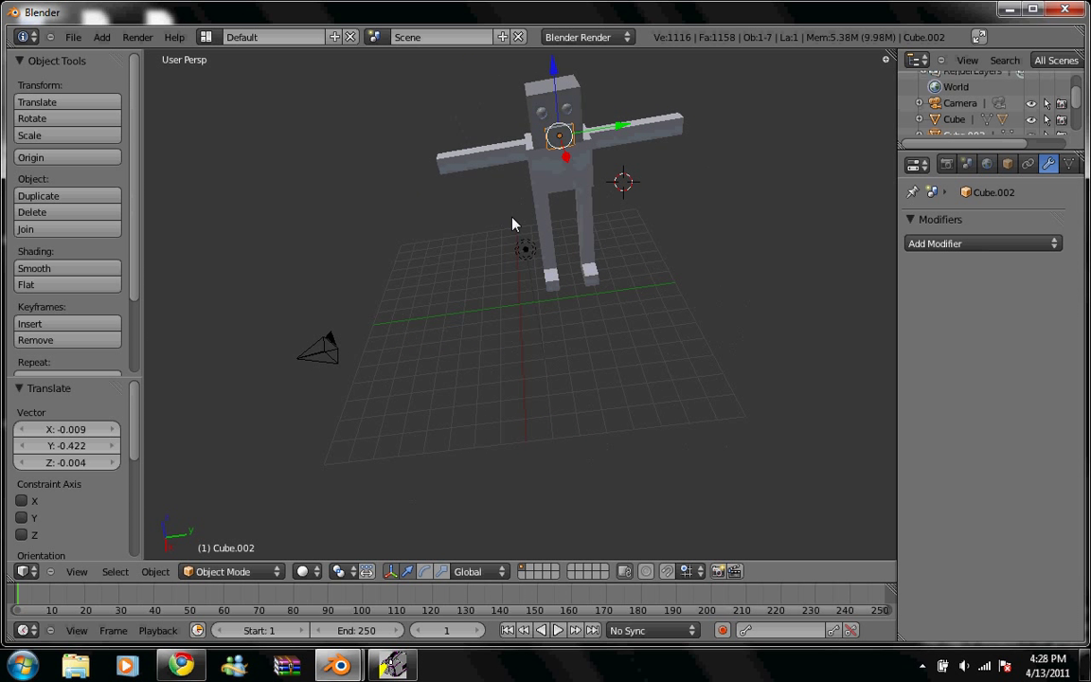
{"action": "key", "text": "g"}
{"action": "left_click", "coordinate": [559, 140]}
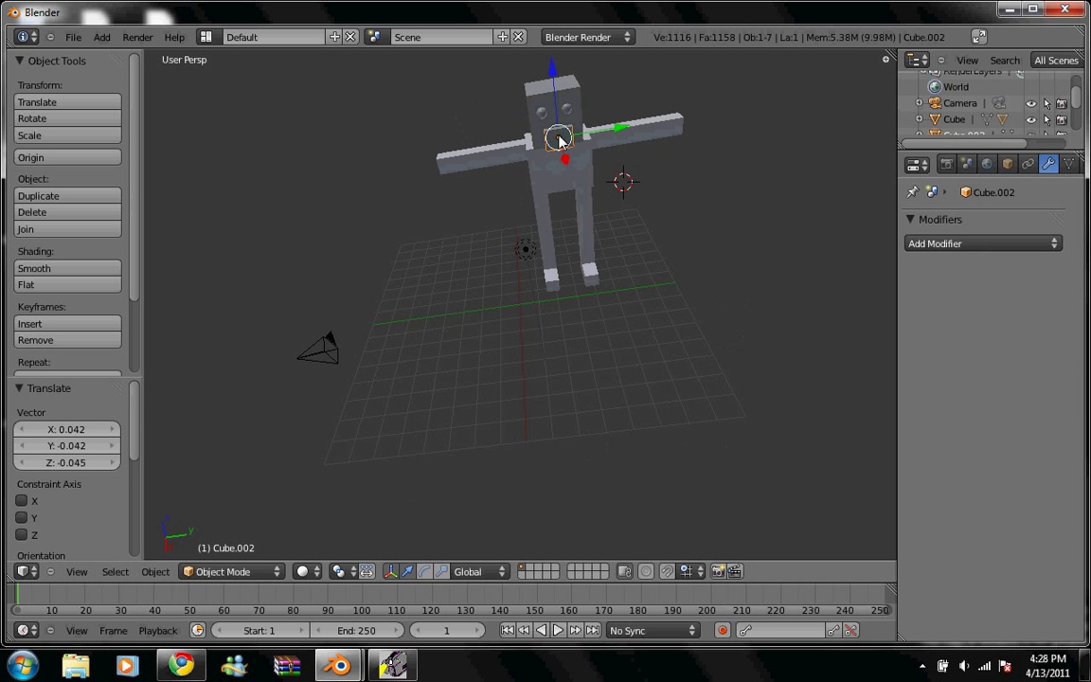
{"action": "middle_click_drag", "start_coordinate": [734, 159], "coordinate": [738, 182]}
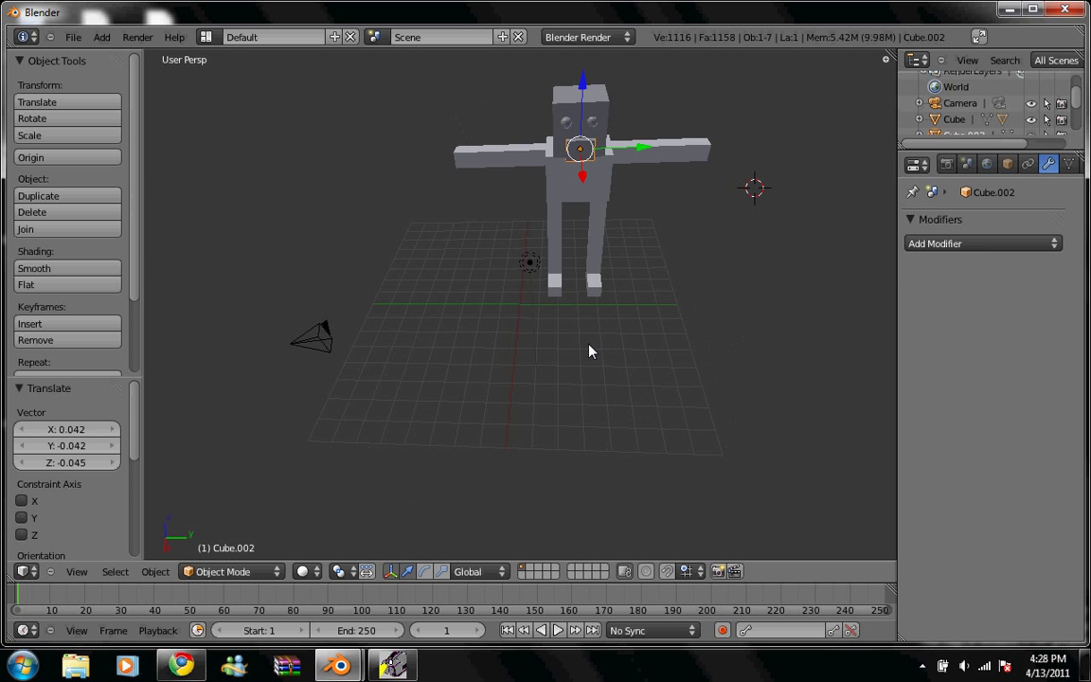
{"action": "middle_click_drag", "start_coordinate": [589, 348], "coordinate": [590, 294]}
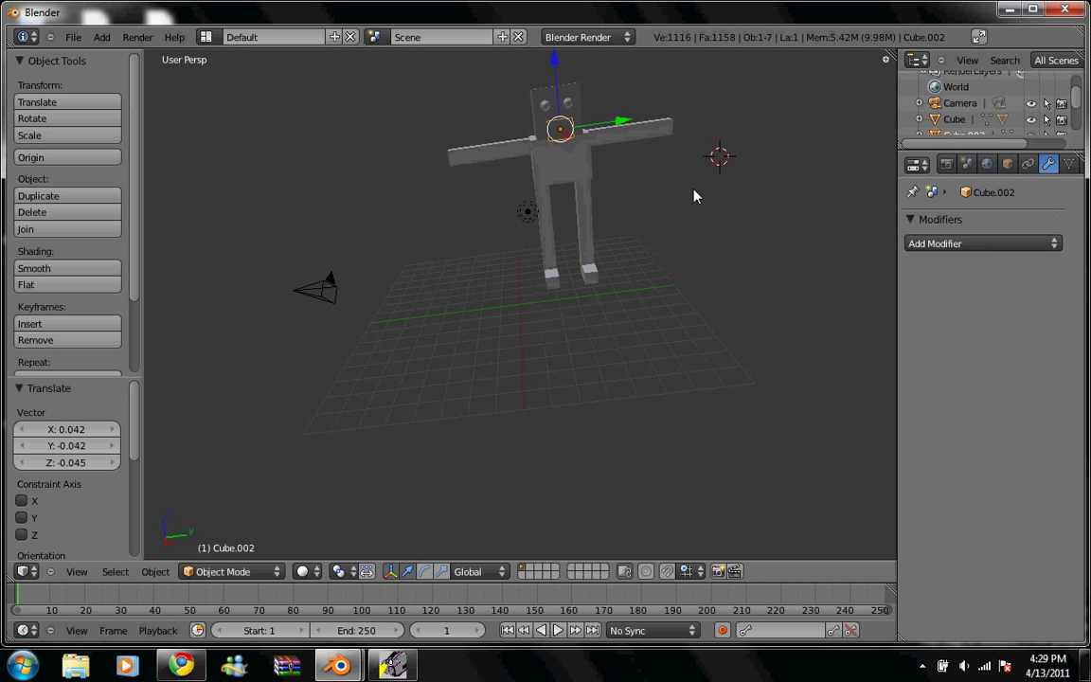
{"action": "middle_click_drag", "start_coordinate": [718, 178], "coordinate": [756, 187]}
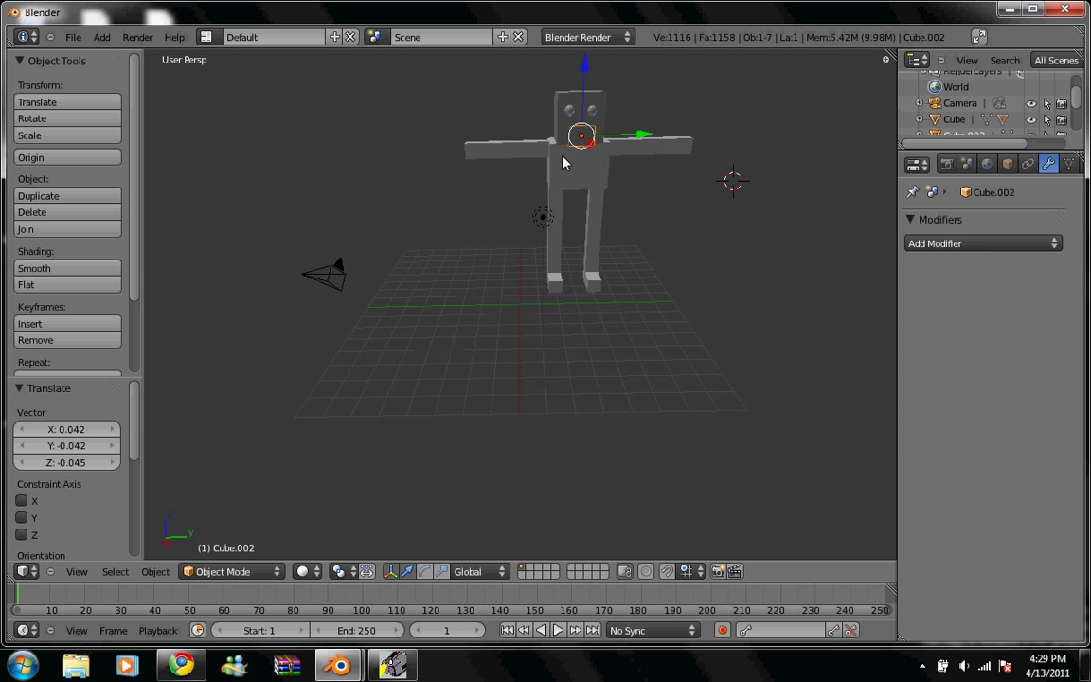
Add another cube, shrink it, and flatten it along X into a thin plate
{"action": "left_click", "coordinate": [104, 43]}
{"action": "mouse_move", "coordinate": [114, 54]}
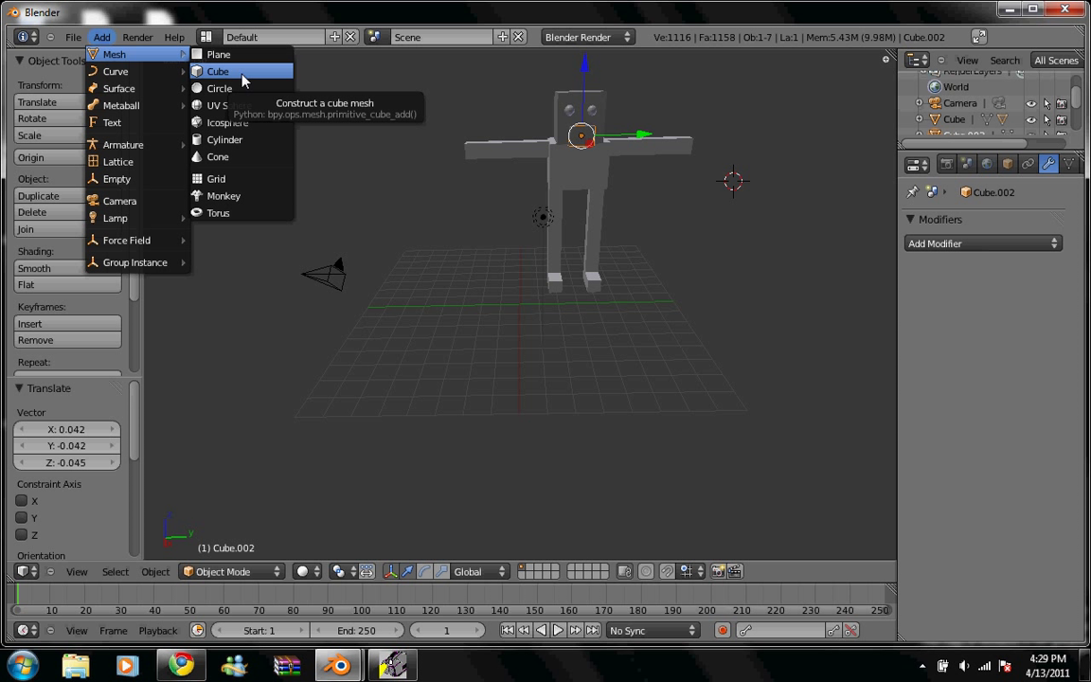
{"action": "left_click", "coordinate": [242, 76]}
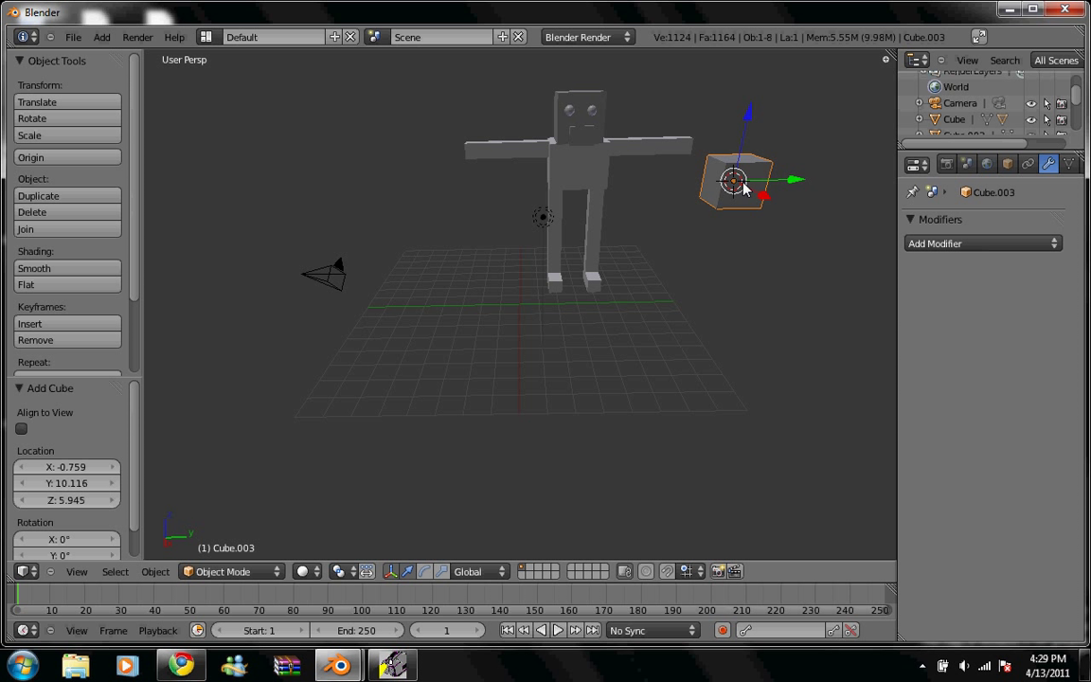
{"action": "key", "text": "g"}
{"action": "key", "text": "x"}
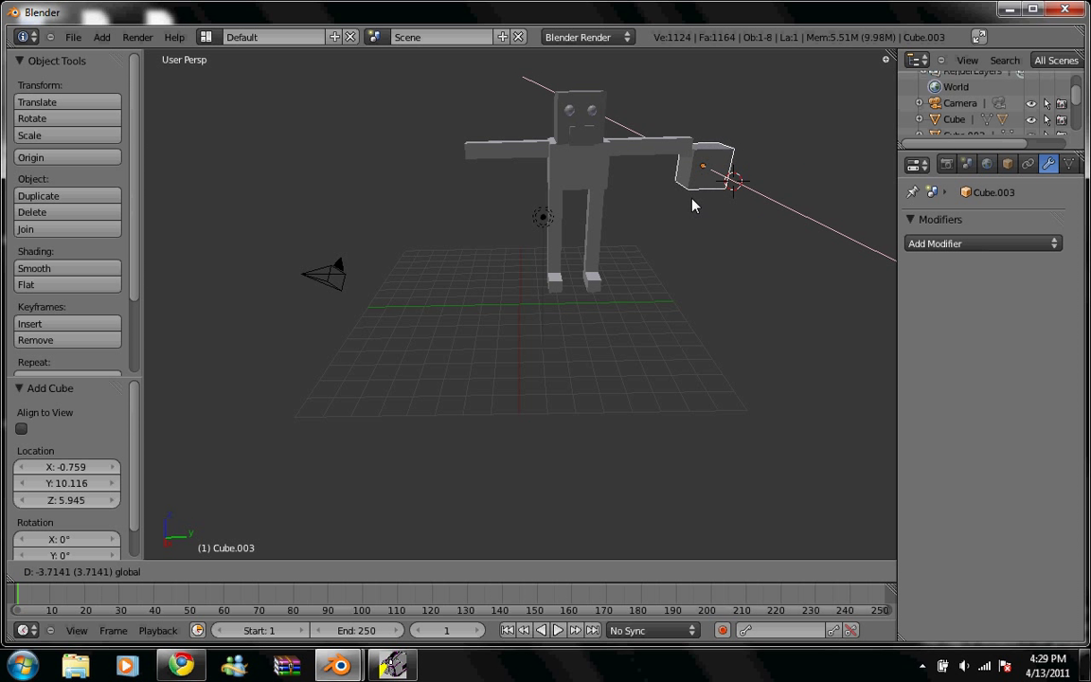
{"action": "left_click", "coordinate": [720, 173]}
{"action": "right_click_drag", "start_coordinate": [720, 172], "coordinate": [671, 218]}
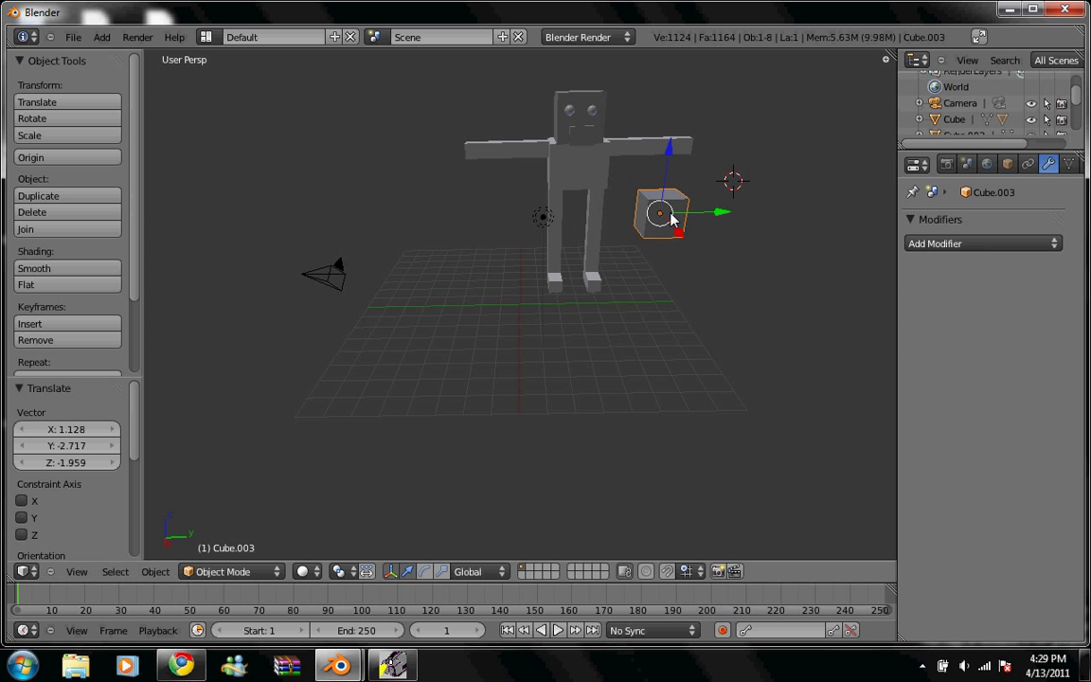
{"action": "key", "text": "s"}
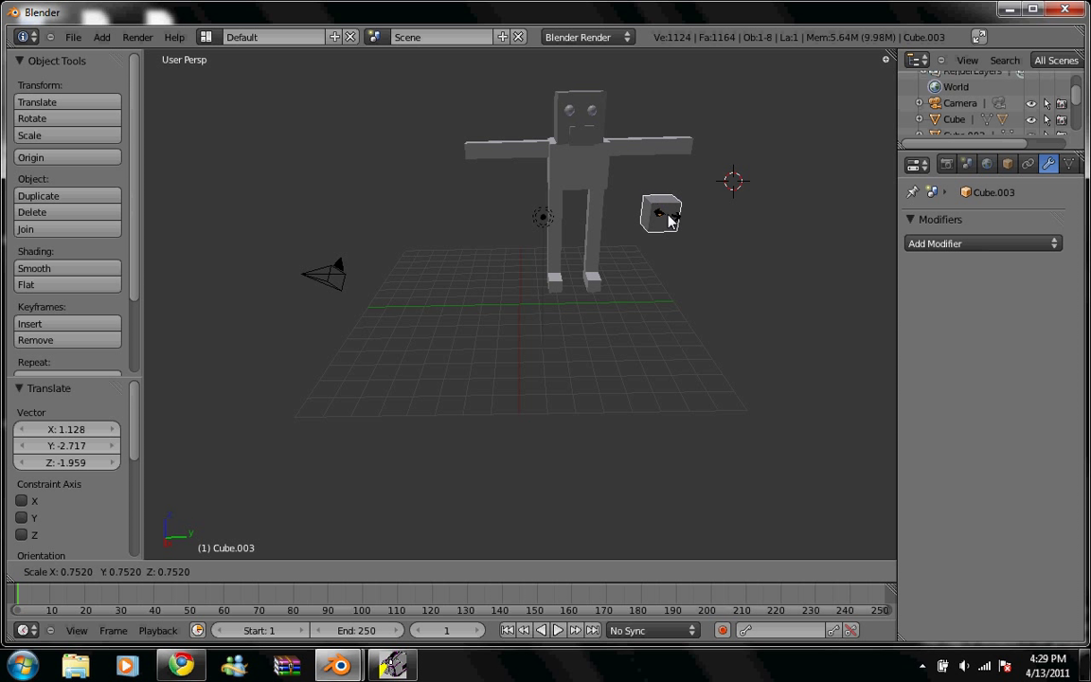
{"action": "left_click", "coordinate": [668, 220]}
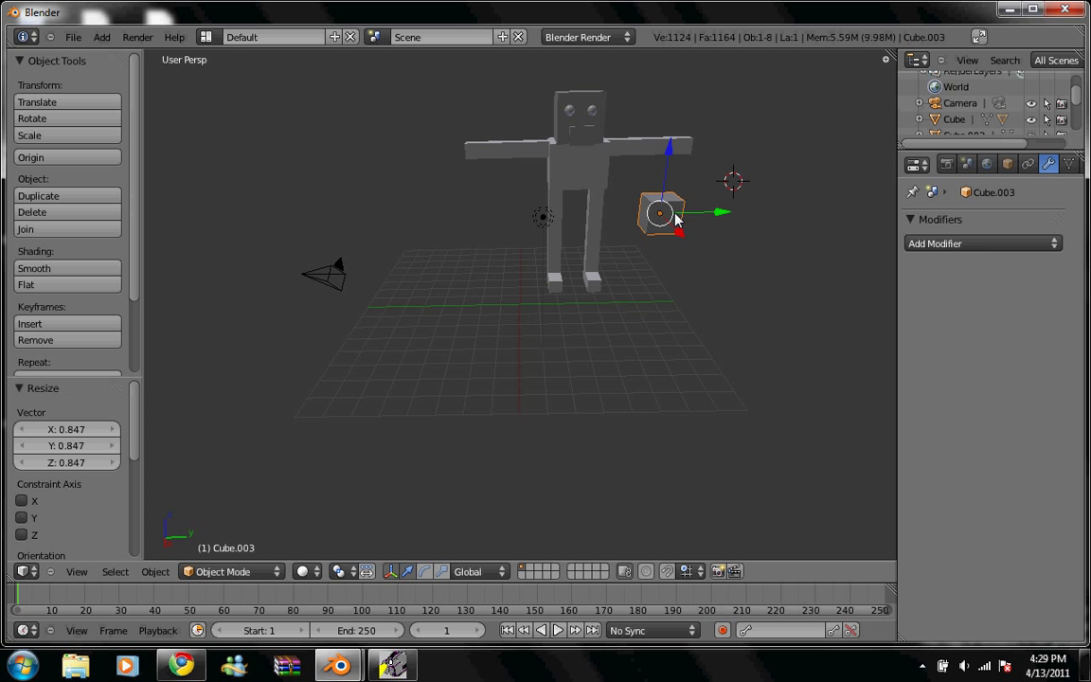
{"action": "key", "text": "s"}
{"action": "key", "text": "x"}
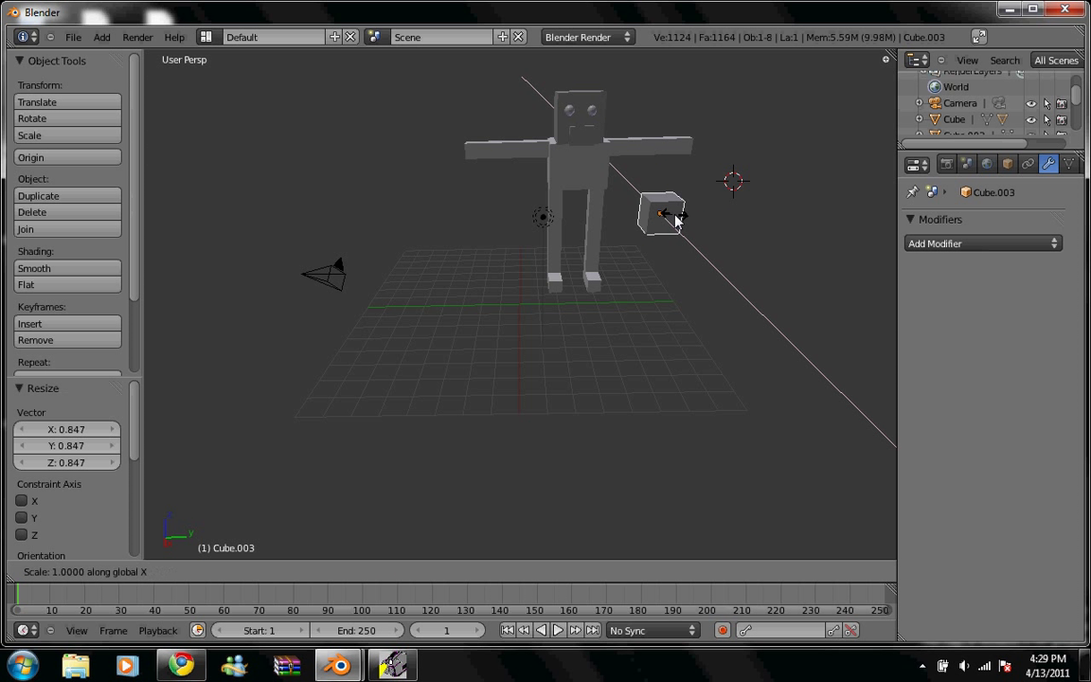
{"action": "left_click", "coordinate": [663, 214]}
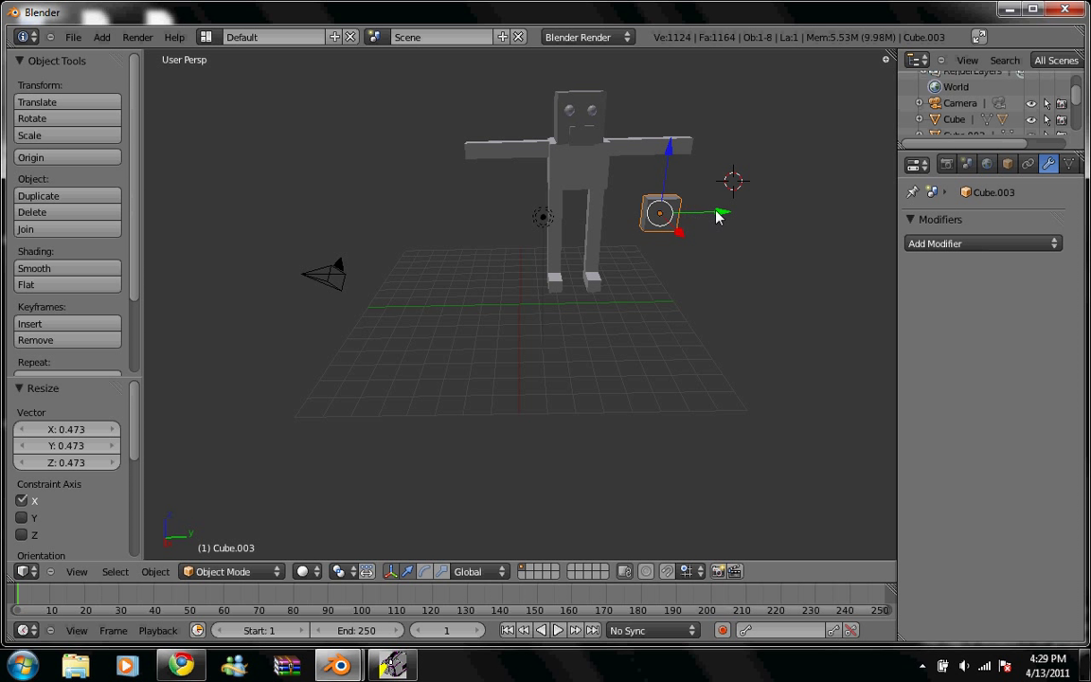
Move the plate onto the front of the robot's chest
{"action": "middle_click_drag", "start_coordinate": [738, 221], "coordinate": [703, 226]}
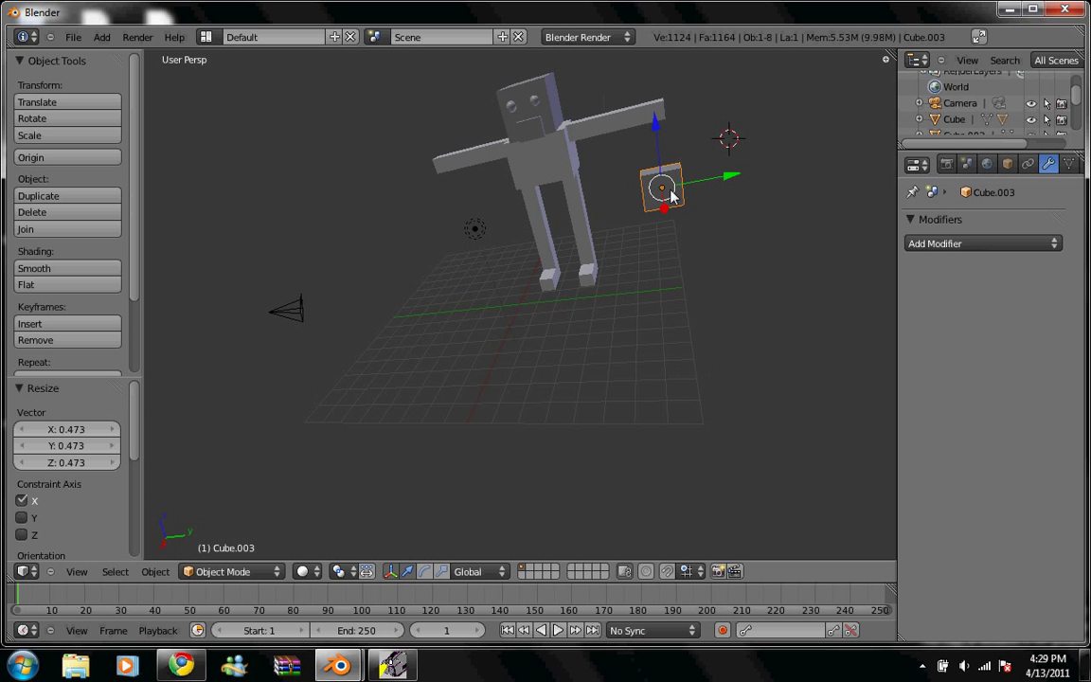
{"action": "key", "text": "g"}
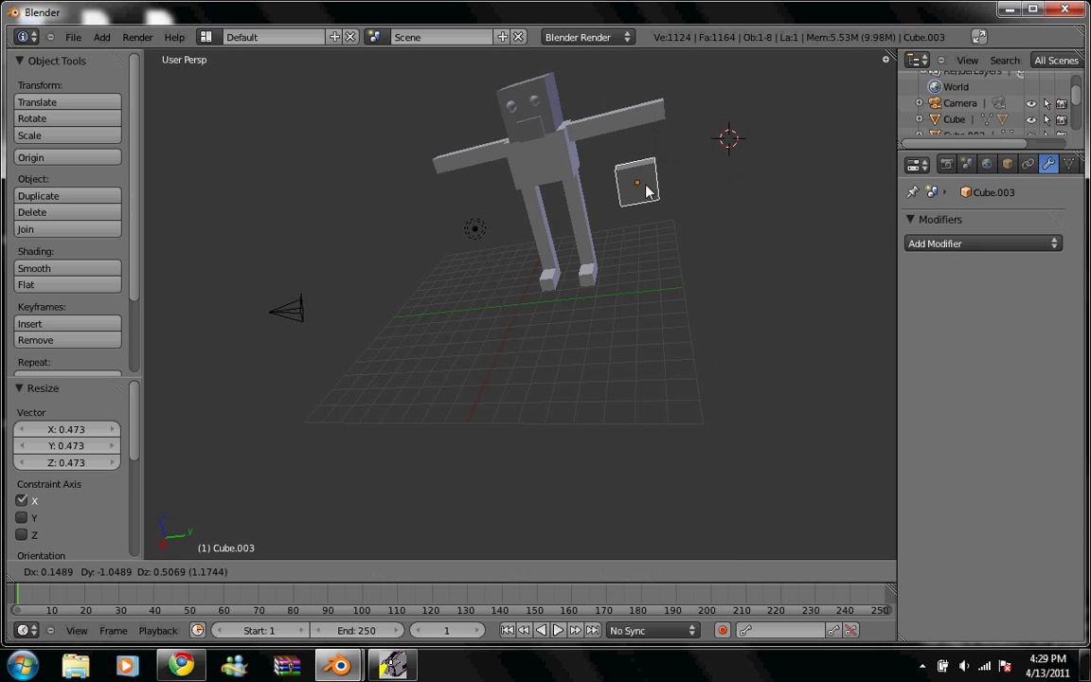
{"action": "left_click", "coordinate": [539, 180]}
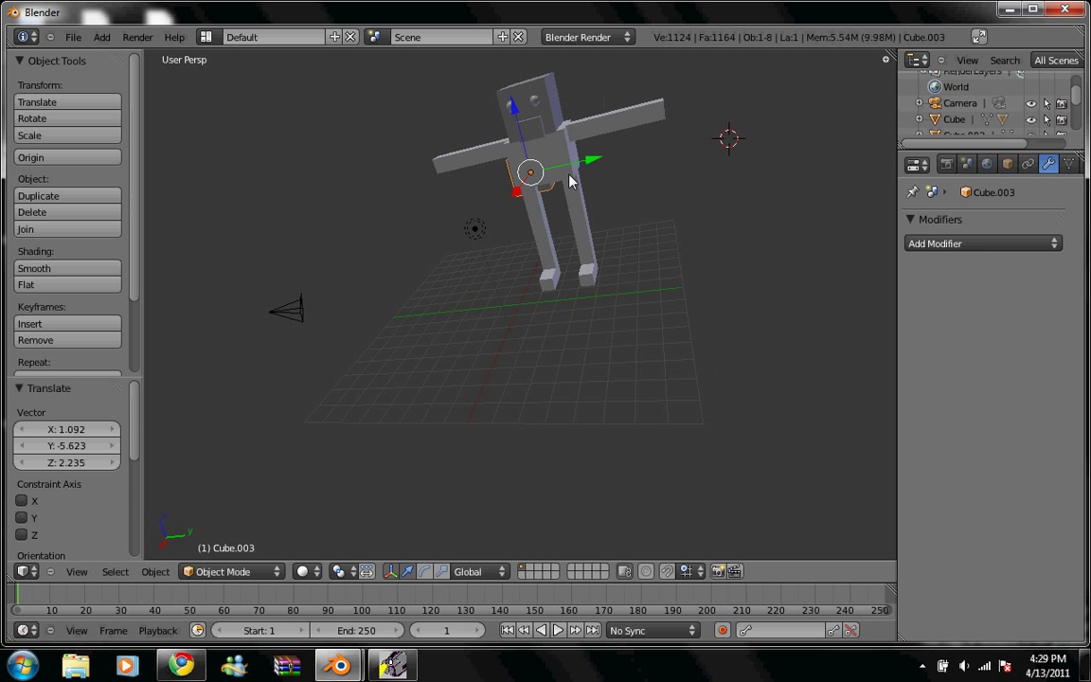
{"action": "middle_click_drag", "start_coordinate": [677, 212], "coordinate": [640, 280]}
{"action": "key", "text": "g"}
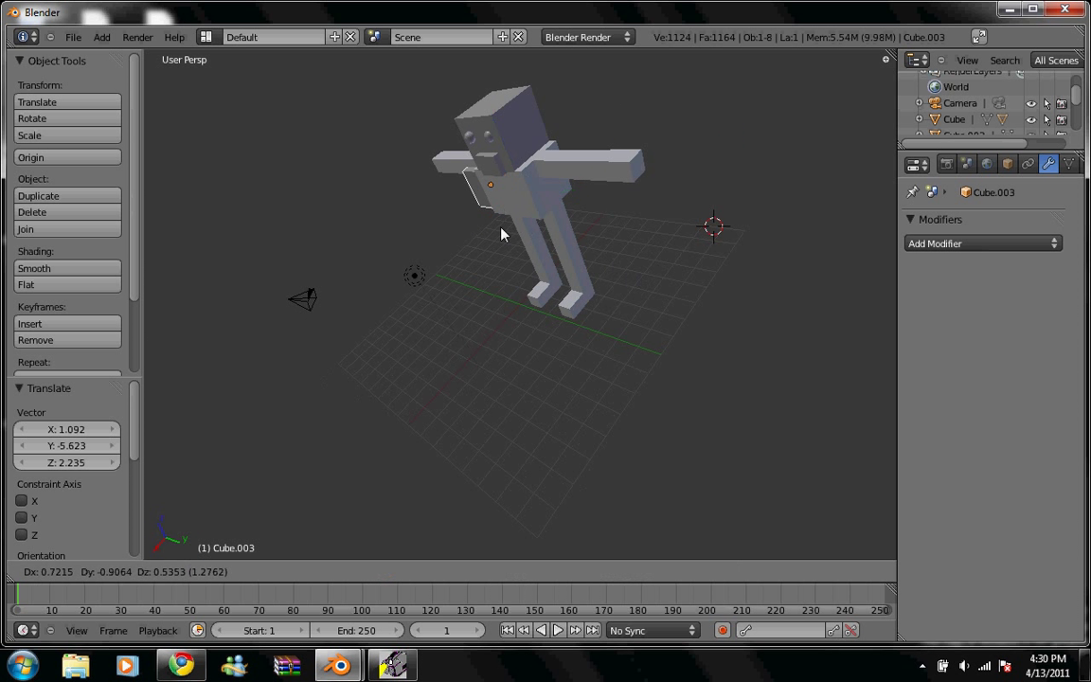
{"action": "left_click", "coordinate": [497, 257]}
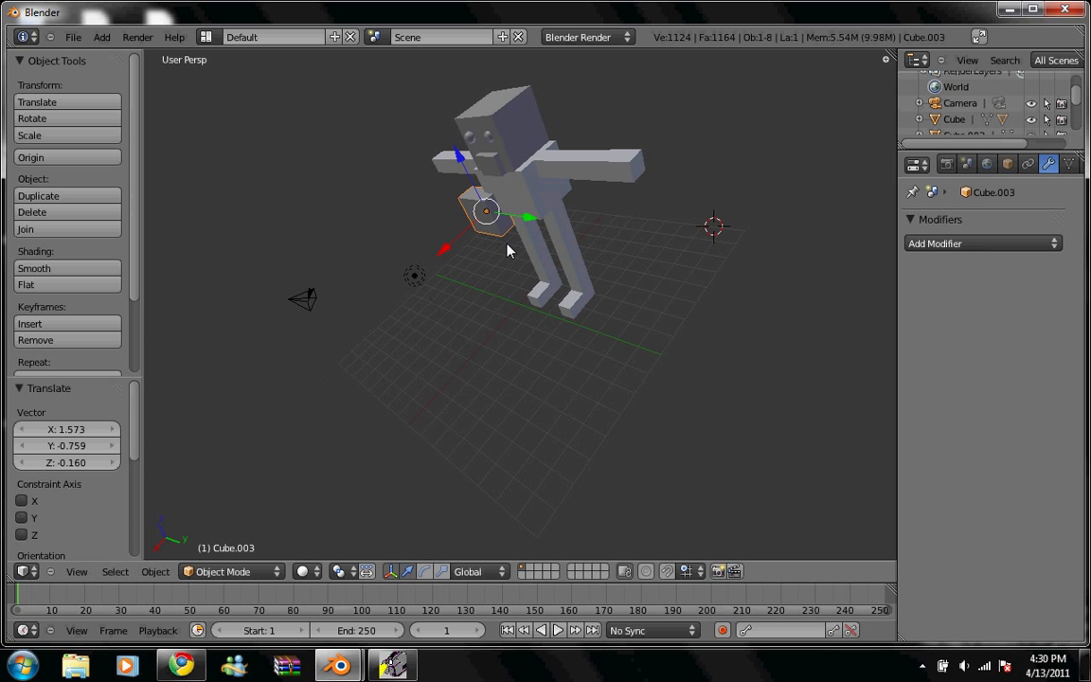
{"action": "middle_click_drag", "start_coordinate": [779, 241], "coordinate": [755, 324]}
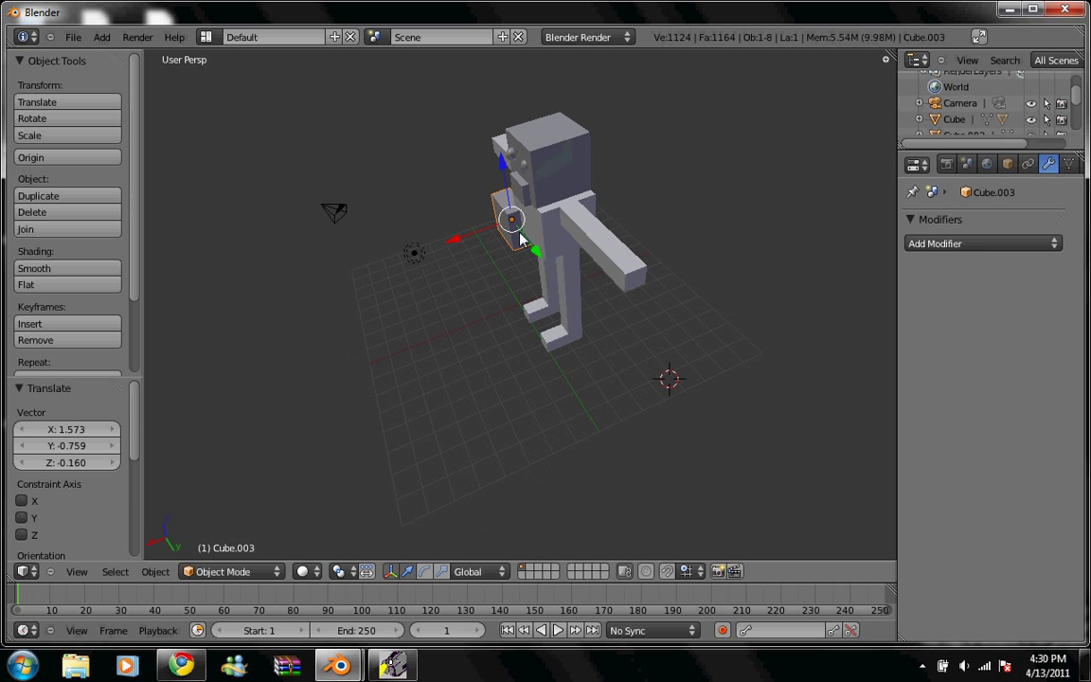
{"action": "key", "text": "g"}
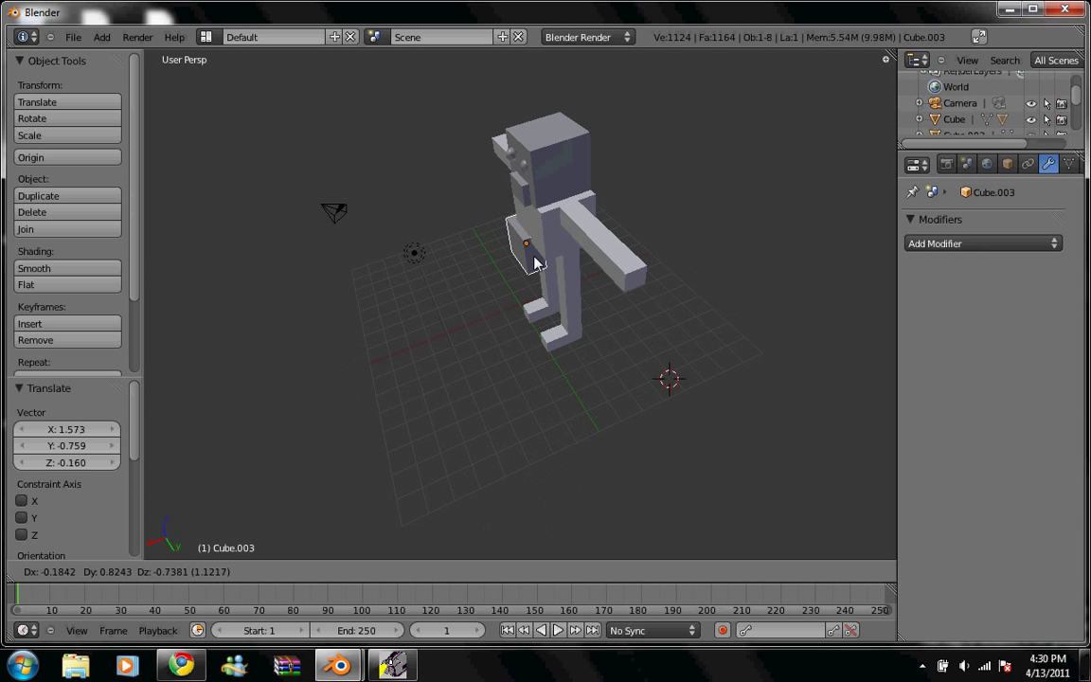
{"action": "left_click", "coordinate": [533, 264]}
Adjust the chest plate from several angles until it sits centred on the chest
{"action": "middle_click_drag", "start_coordinate": [533, 265], "coordinate": [652, 268]}
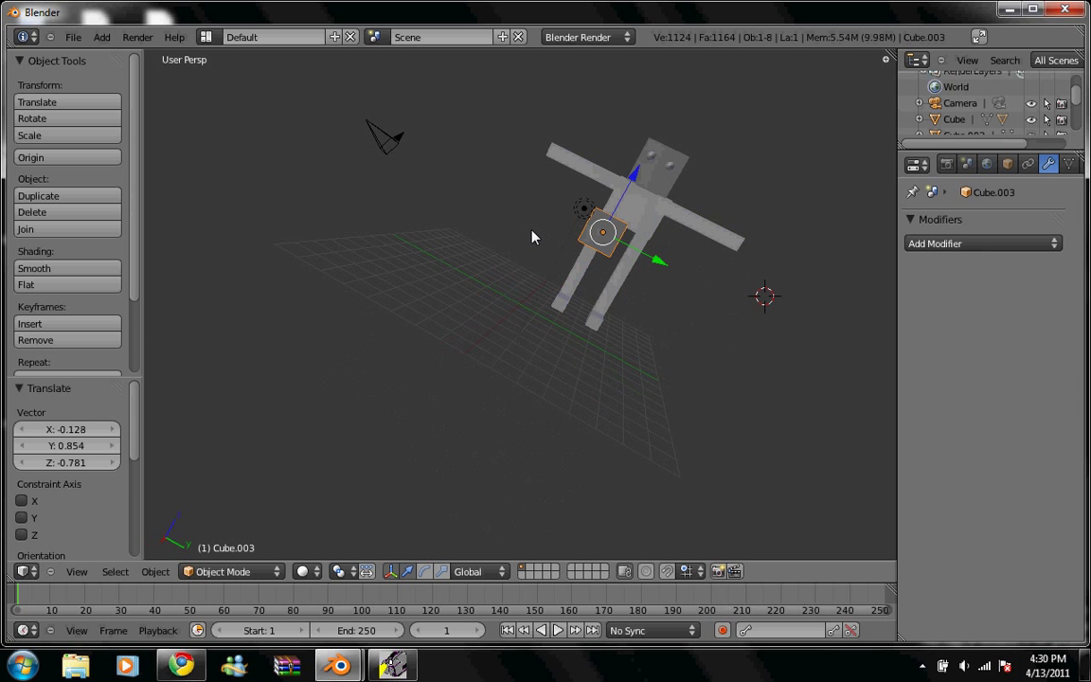
{"action": "key", "text": "g"}
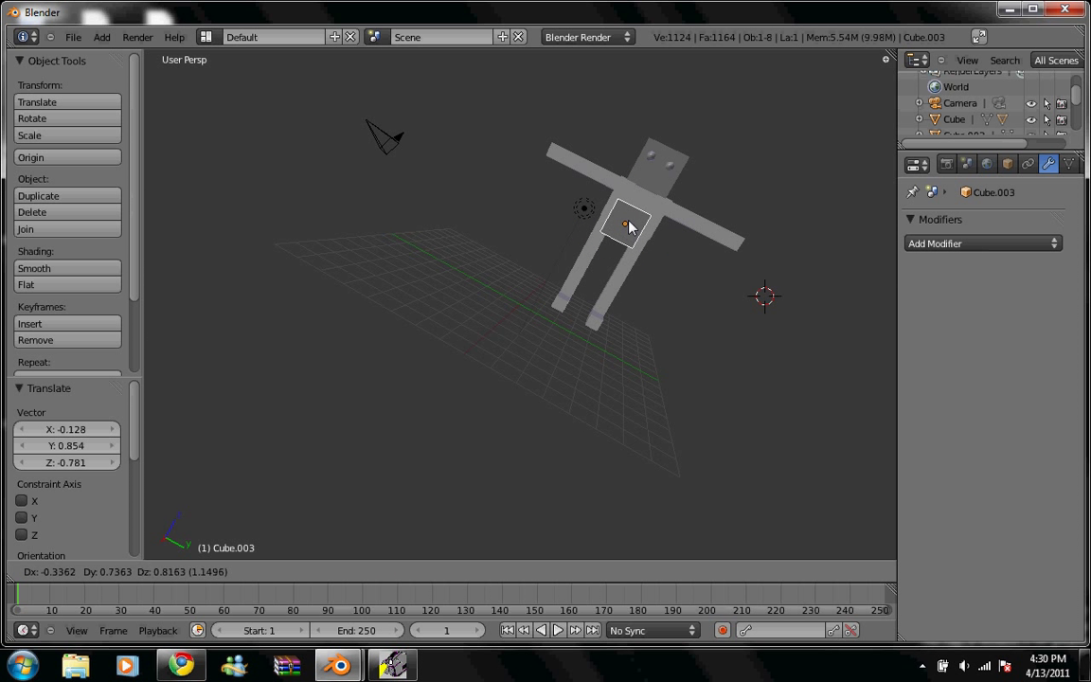
{"action": "left_click", "coordinate": [638, 212]}
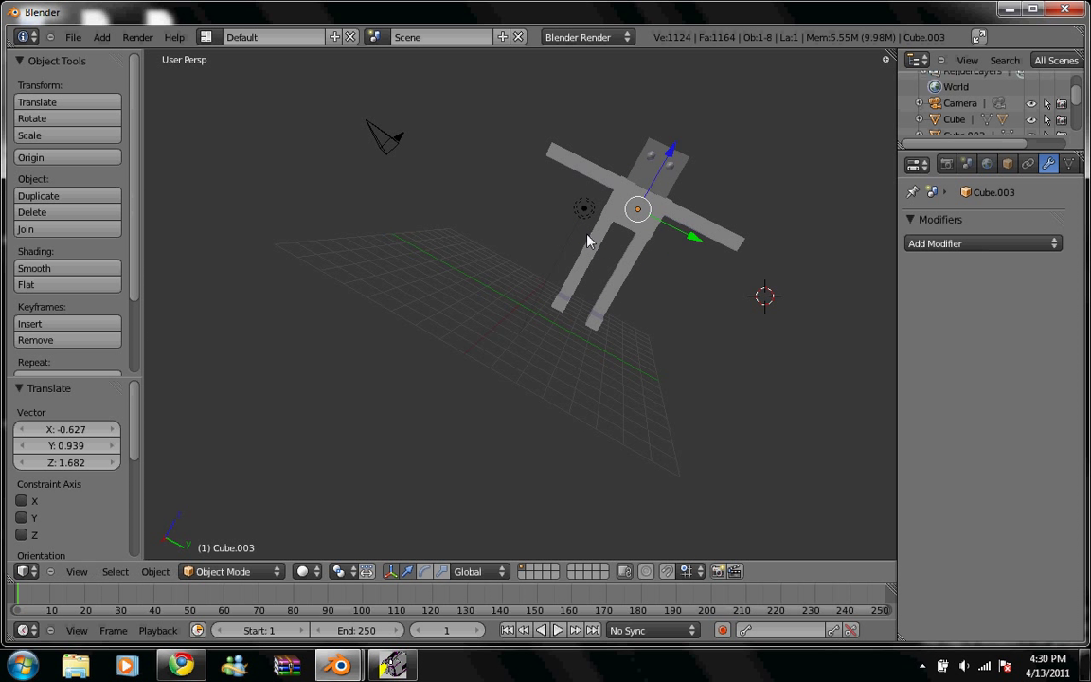
{"action": "left_click", "coordinate": [374, 248]}
{"action": "mouse_move", "coordinate": [373, 252]}
{"action": "middle_mouse_down"}
{"action": "mouse_move", "coordinate": [720, 273]}
{"action": "mouse_move", "coordinate": [643, 205]}
{"action": "middle_mouse_up"}
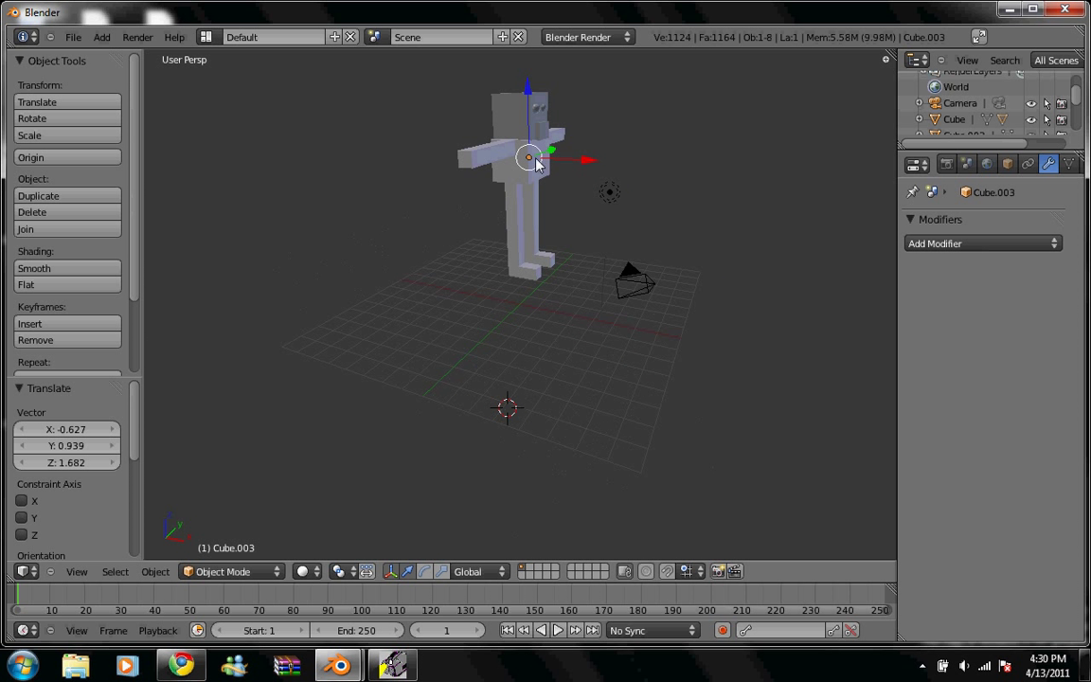
{"action": "key", "text": "g"}
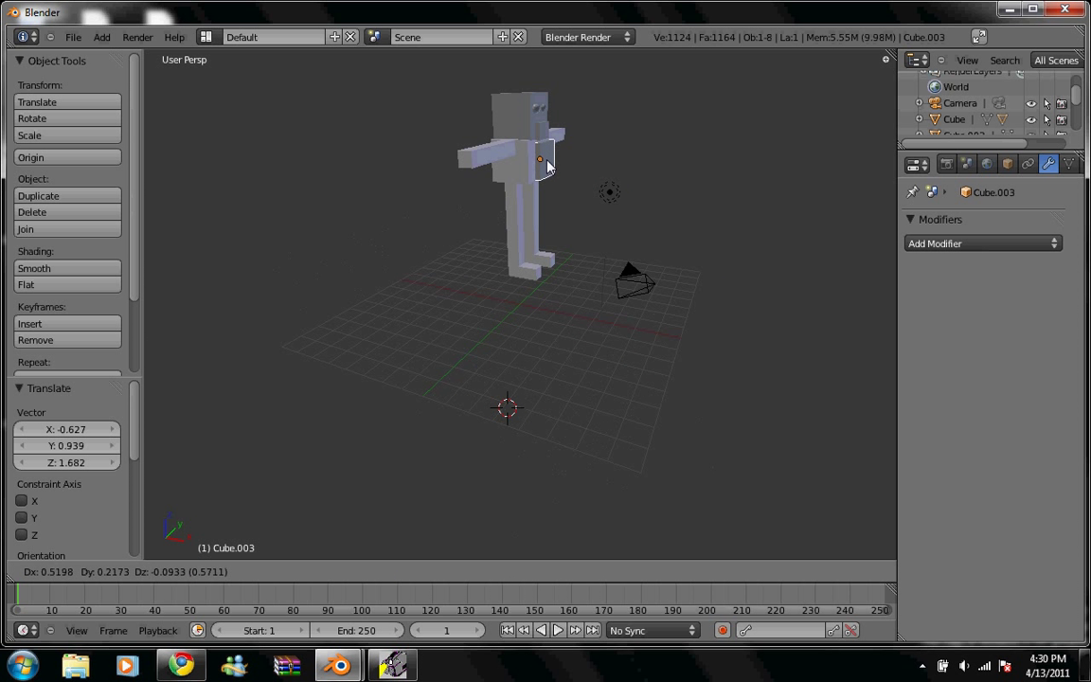
{"action": "left_click", "coordinate": [547, 166]}
{"action": "middle_click_drag", "start_coordinate": [882, 251], "coordinate": [725, 324]}
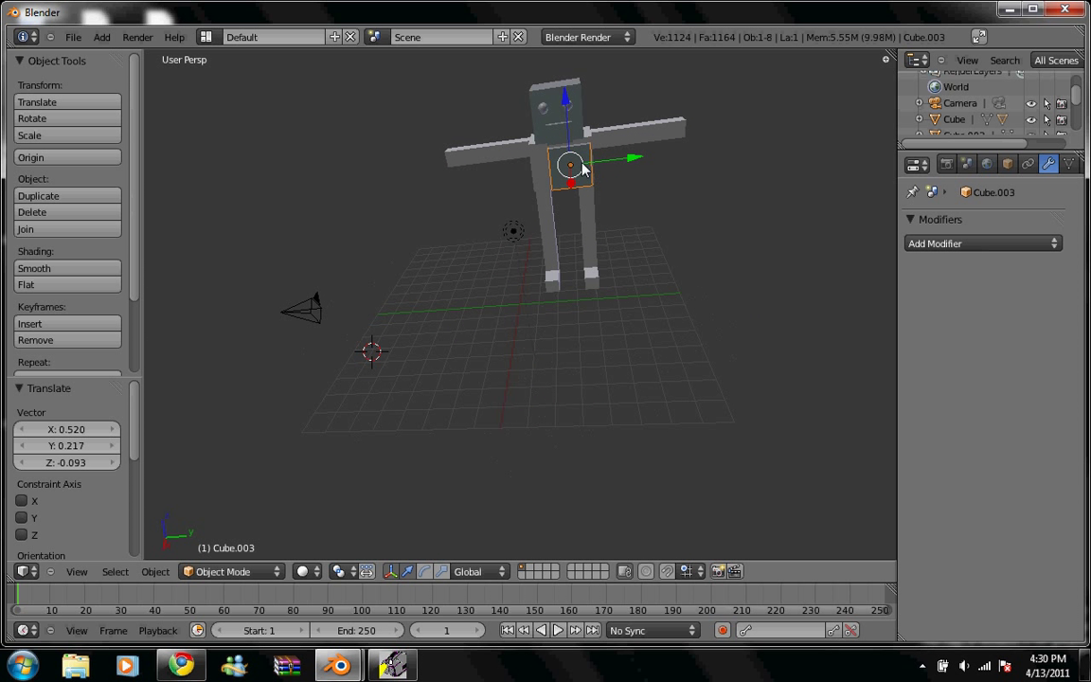
{"action": "key", "text": "g"}
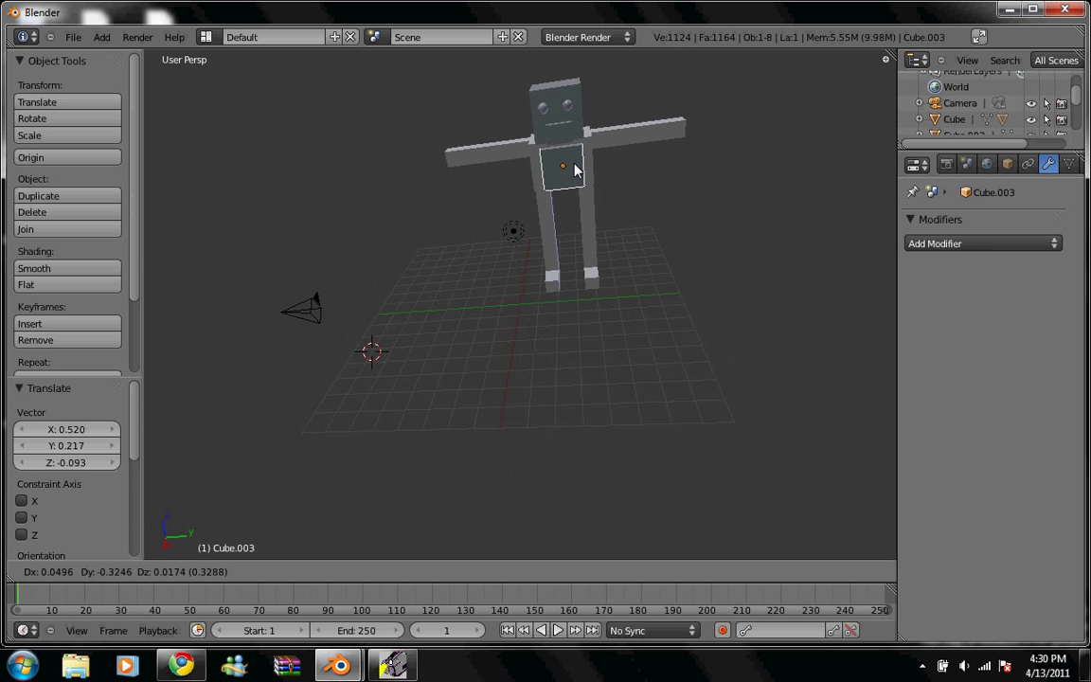
{"action": "left_click", "coordinate": [574, 169]}
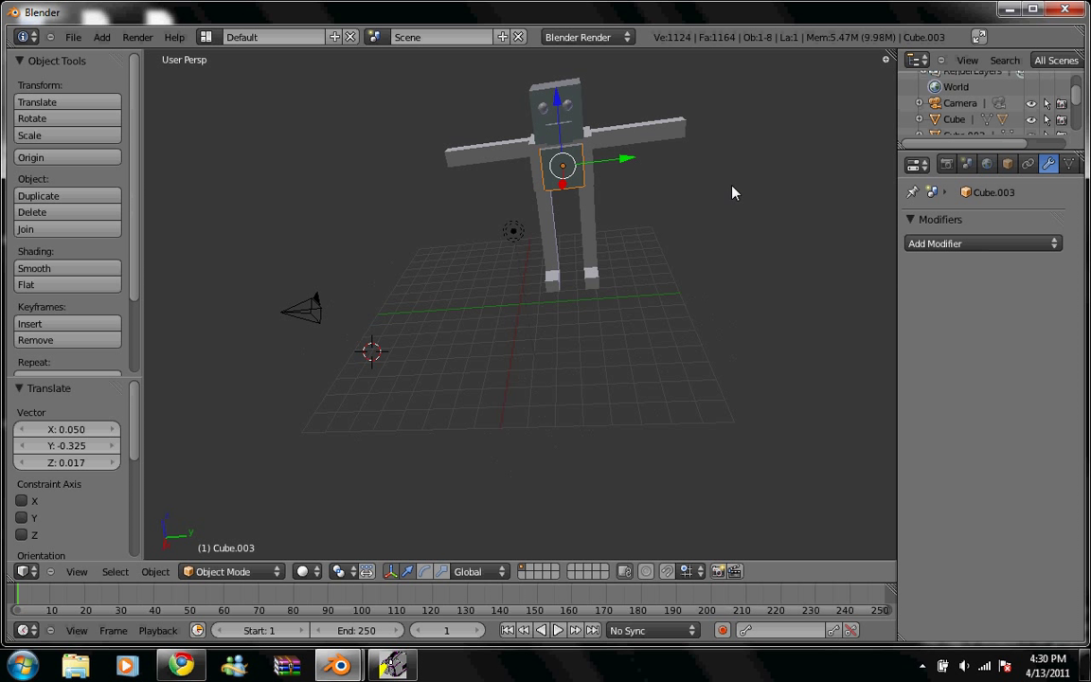
{"action": "mouse_move", "coordinate": [733, 192]}
{"action": "middle_mouse_down"}
{"action": "mouse_move", "coordinate": [743, 195]}
{"action": "mouse_move", "coordinate": [694, 278]}
{"action": "mouse_move", "coordinate": [726, 253]}
{"action": "mouse_move", "coordinate": [729, 219]}
{"action": "middle_mouse_up"}
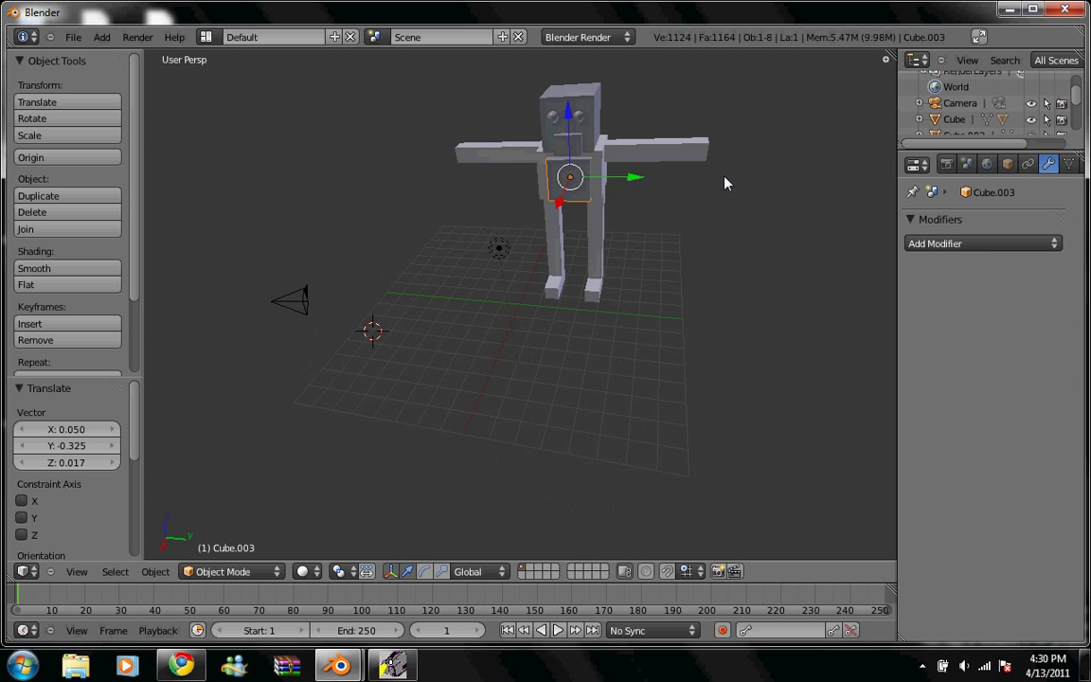
Shift-select the body cube alongside the chest plate so the body is active
{"action": "middle_click_drag", "start_coordinate": [754, 178], "coordinate": [761, 185]}
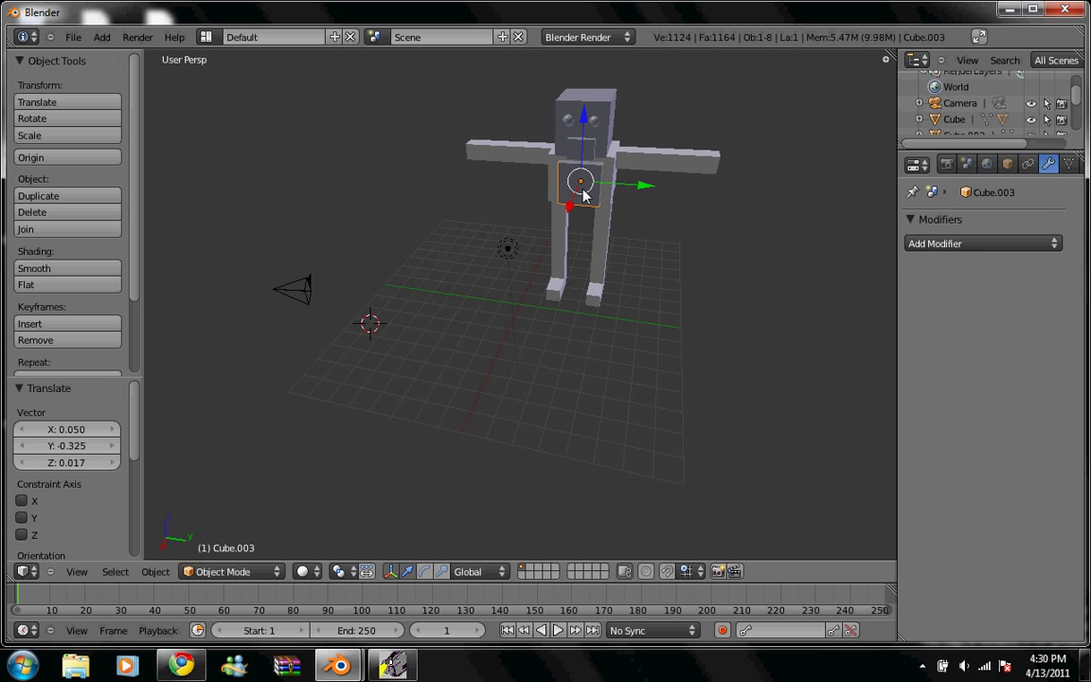
{"action": "right_click", "coordinate": [643, 168], "text": "shift"}
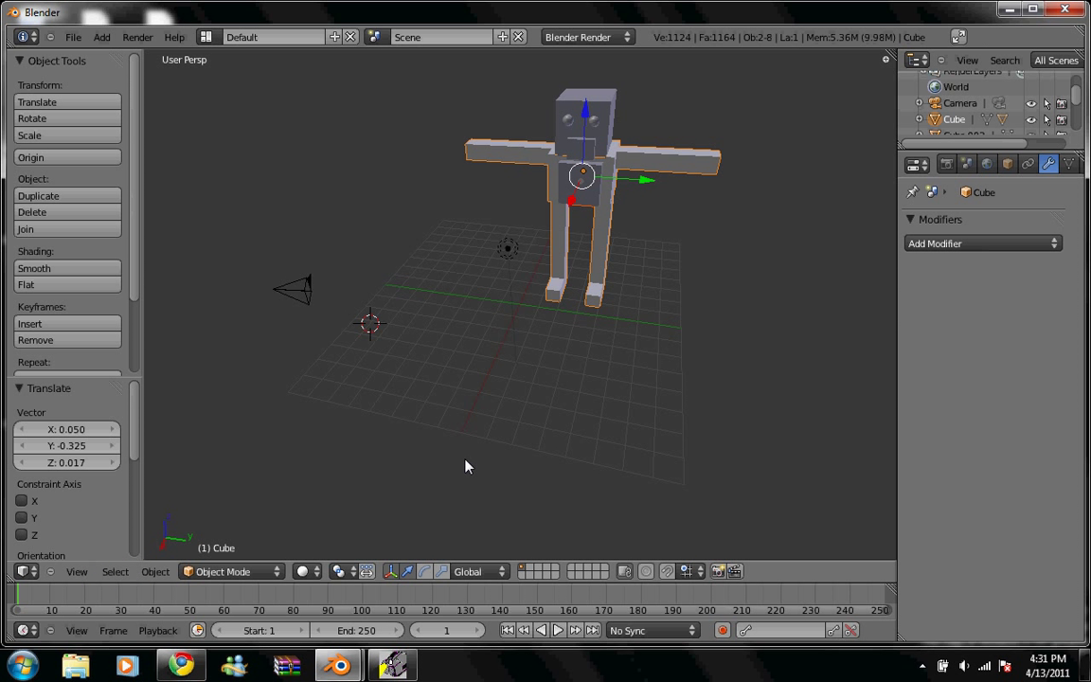
Parent the chest plate to the body and the mouth piece to the cube head
{"action": "key", "text": "ctrl+p"}
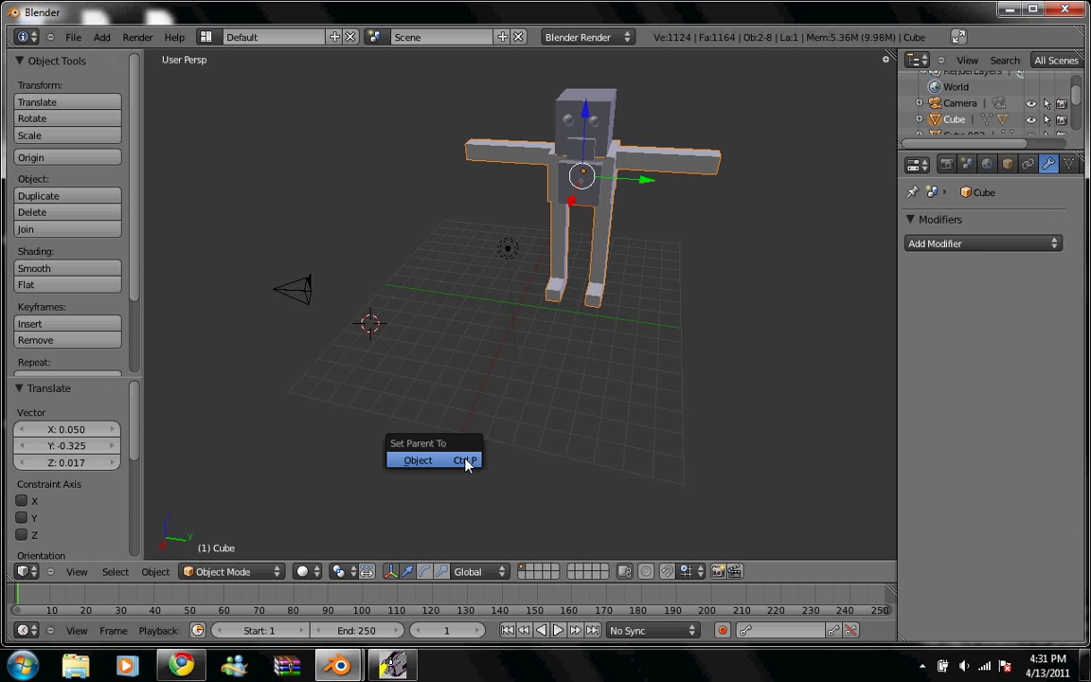
{"action": "right_click", "coordinate": [586, 151]}
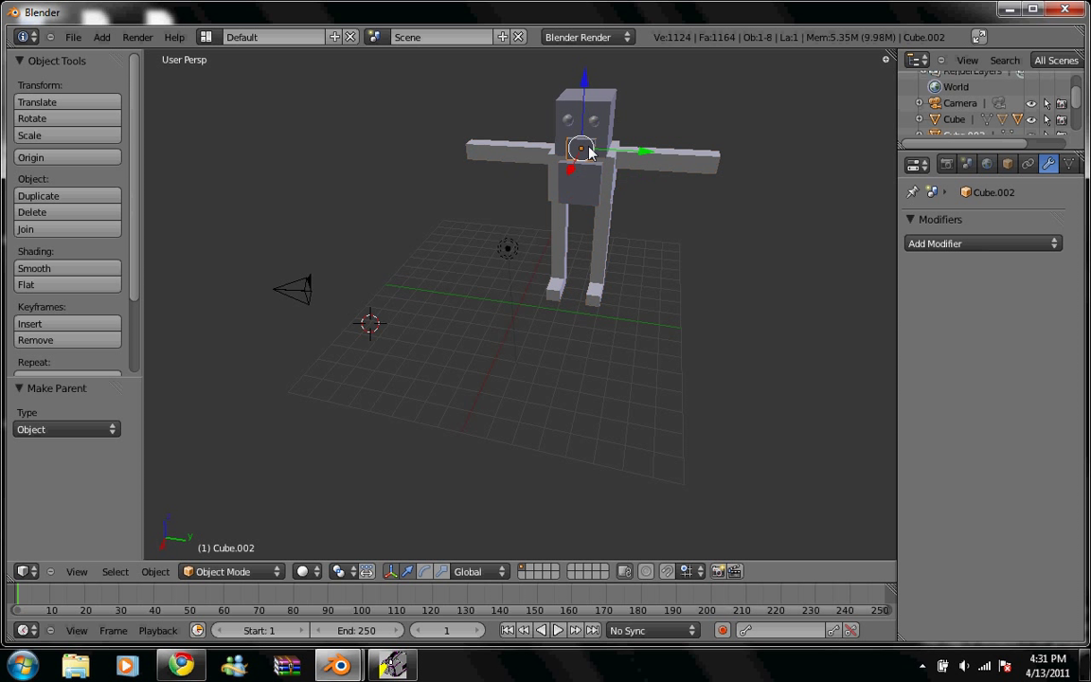
{"action": "right_click", "coordinate": [605, 142]}
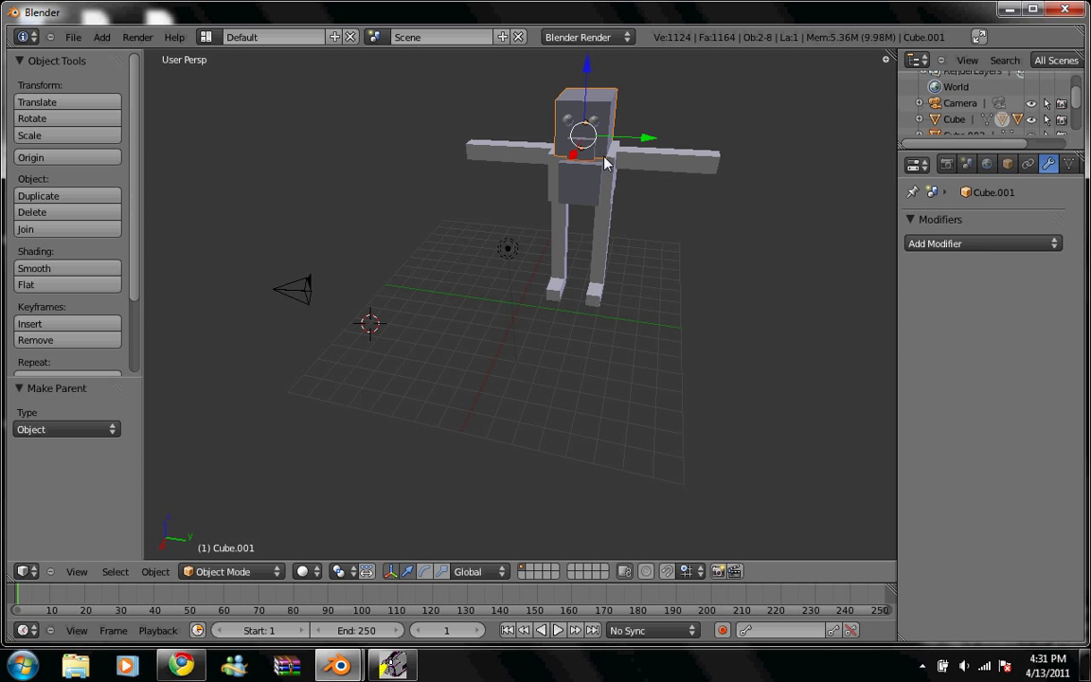
{"action": "key", "text": "ctrl+p"}
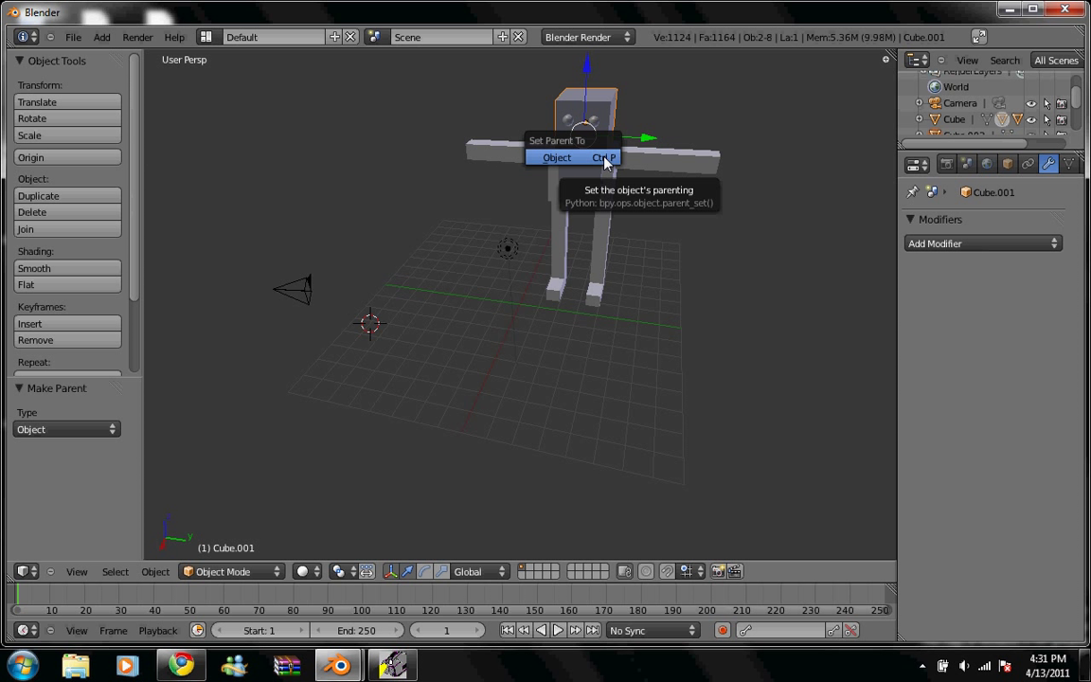
{"action": "left_click", "coordinate": [604, 159]}
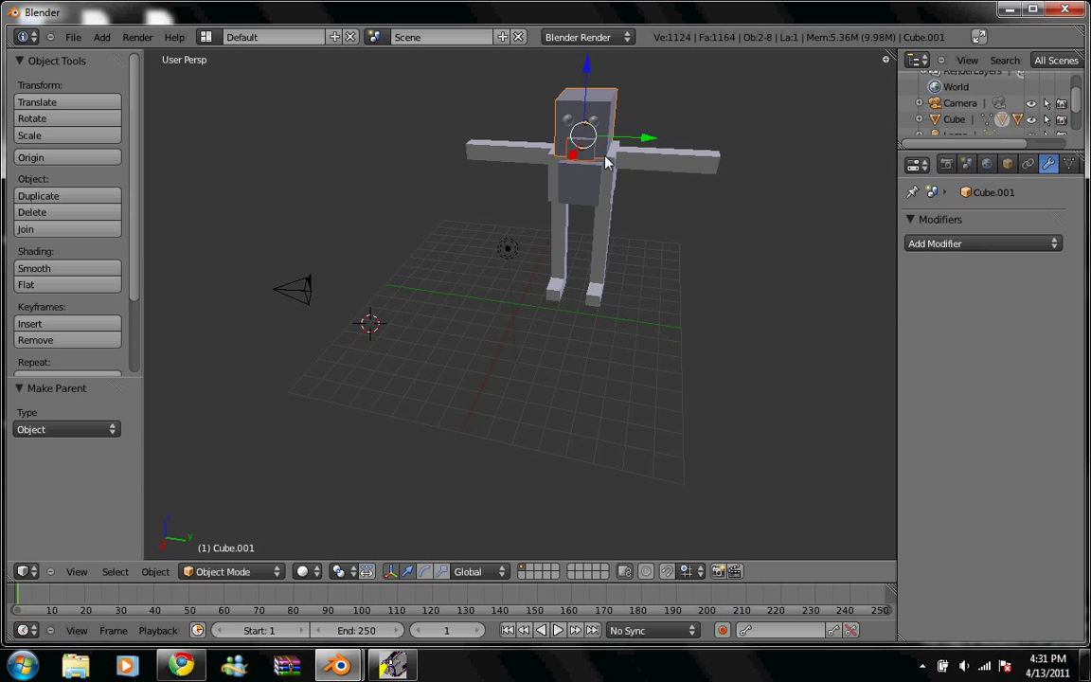
Parent both eye spheres to the cube head with Ctrl+P Object
{"action": "right_click", "coordinate": [567, 123]}
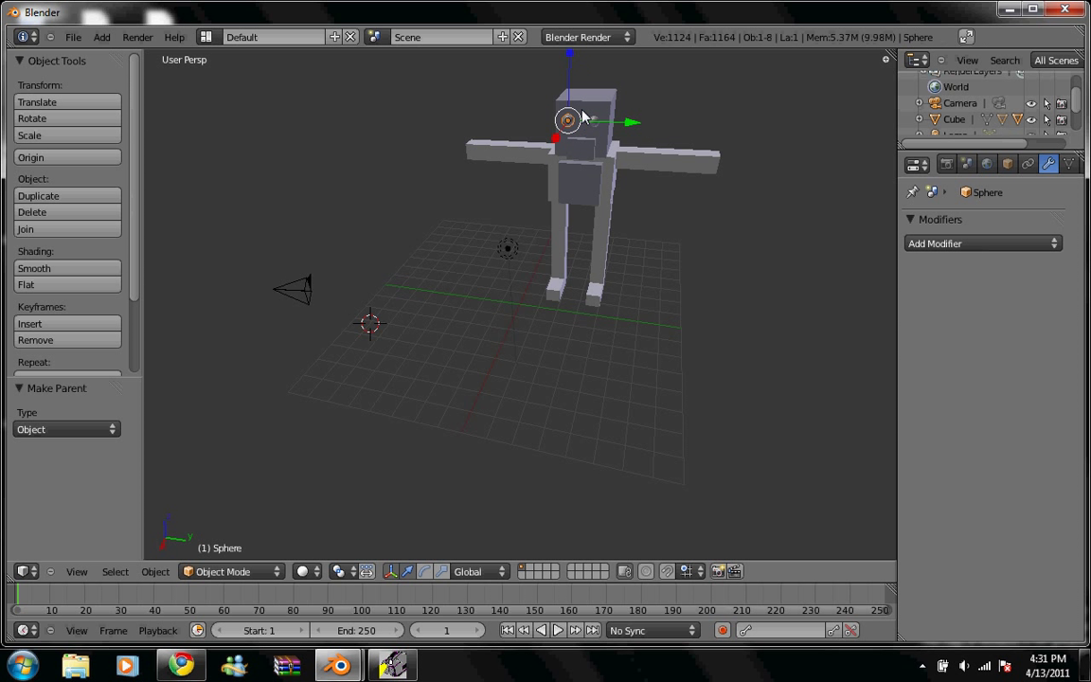
{"action": "right_click", "coordinate": [584, 115], "text": "shift"}
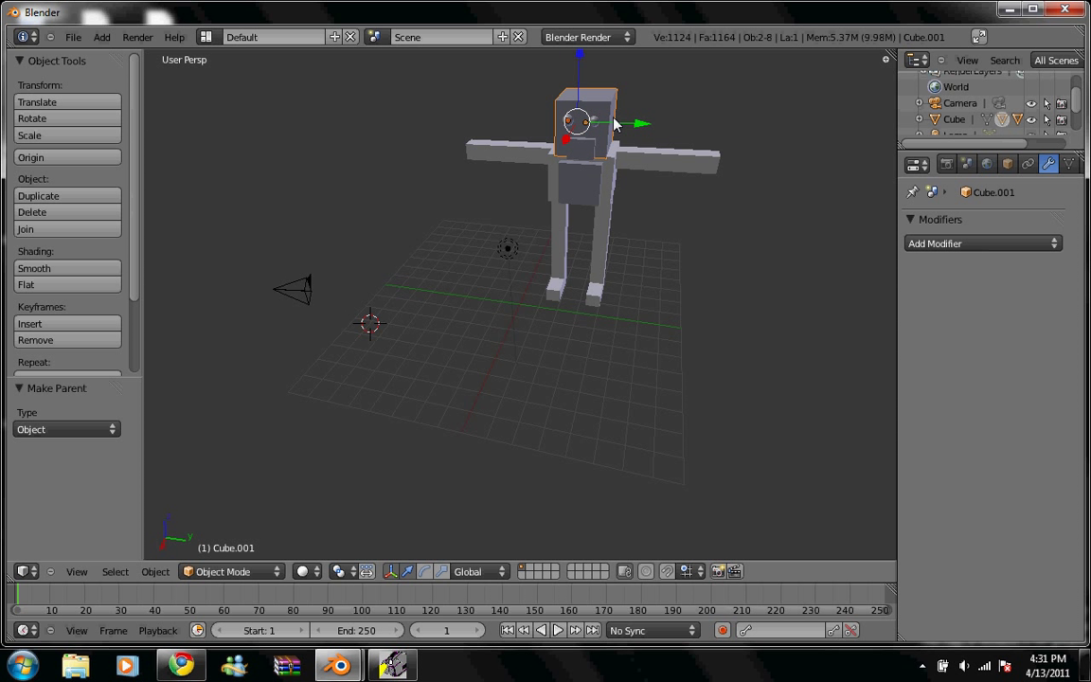
{"action": "key", "text": "ctrl+p"}
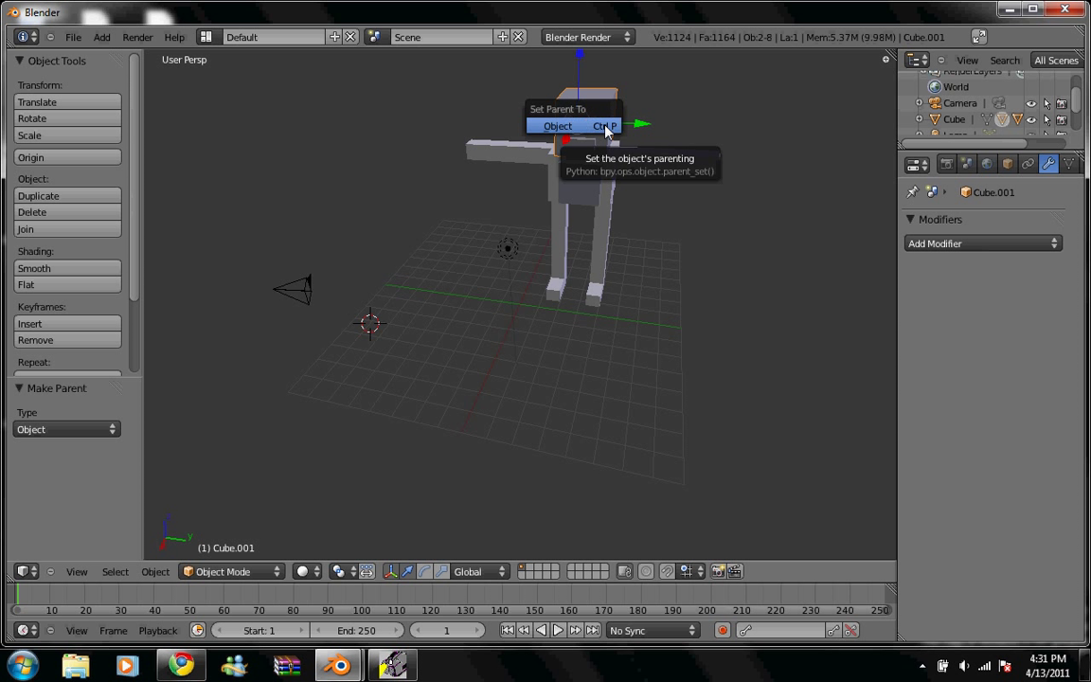
{"action": "left_click", "coordinate": [606, 126]}
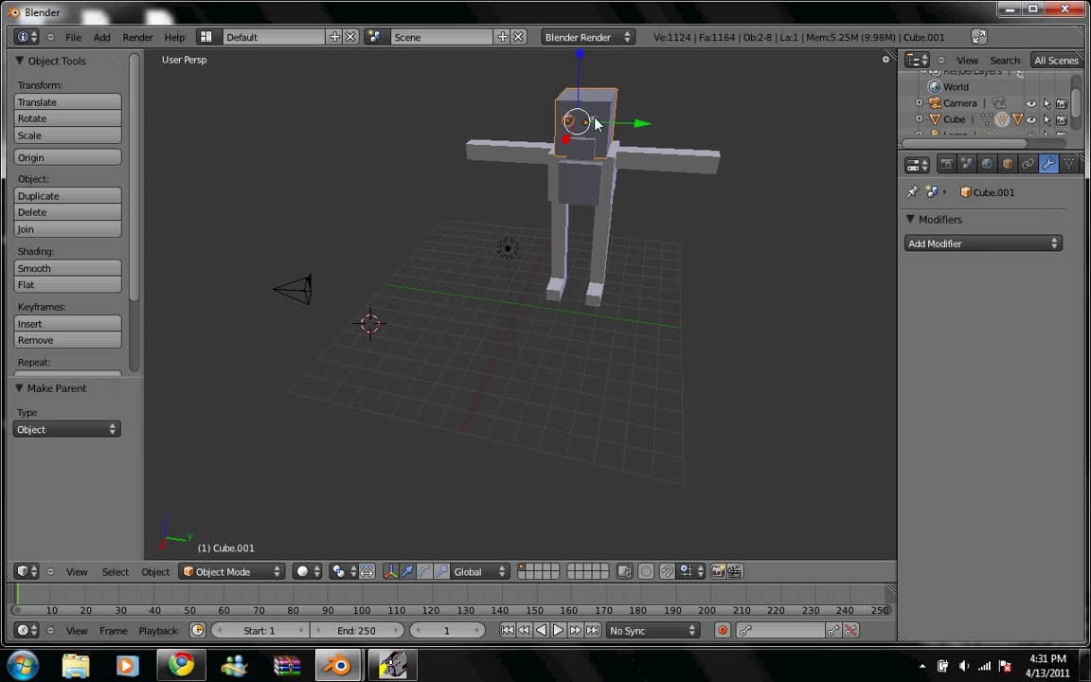
{"action": "right_click", "coordinate": [594, 123]}
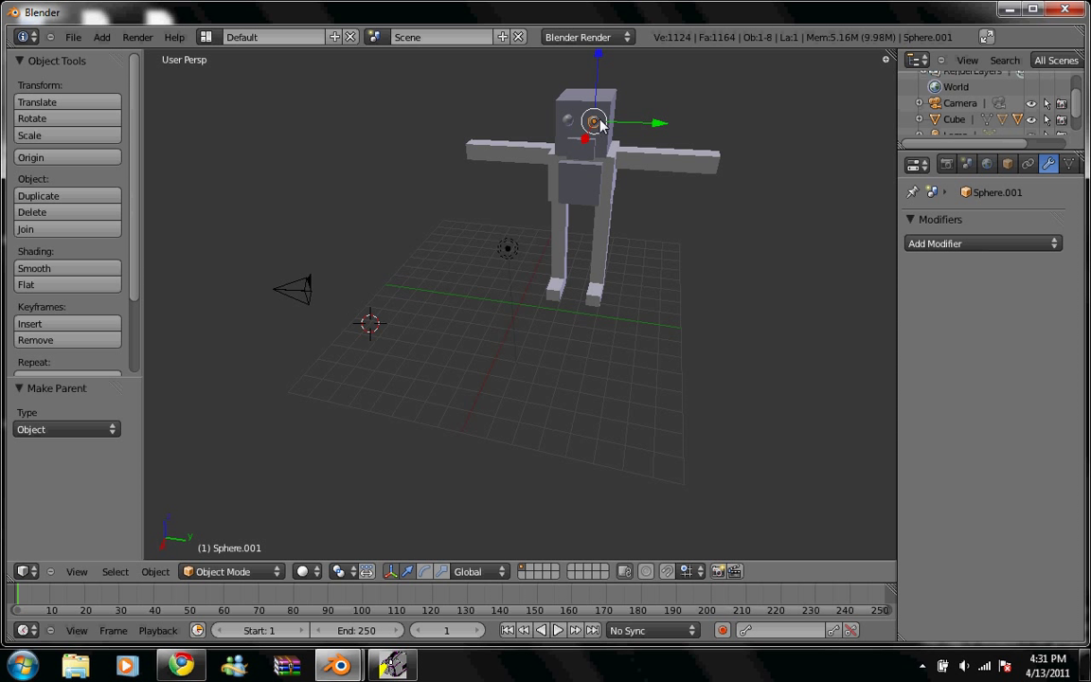
{"action": "right_click", "coordinate": [606, 140], "text": "shift"}
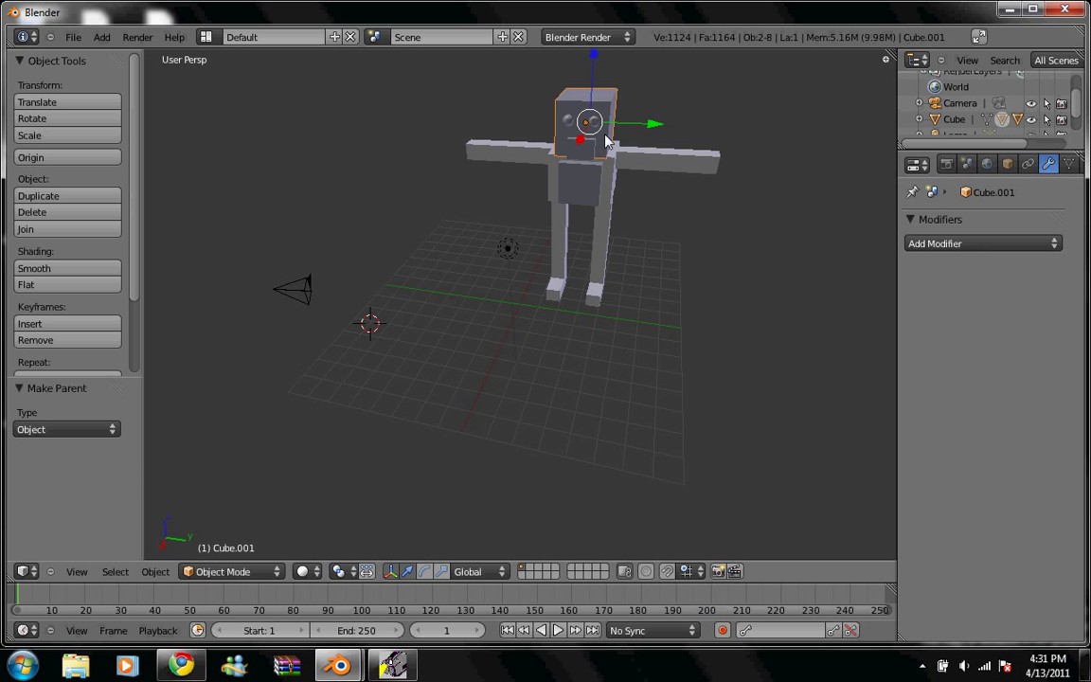
{"action": "key", "text": "ctrl+p"}
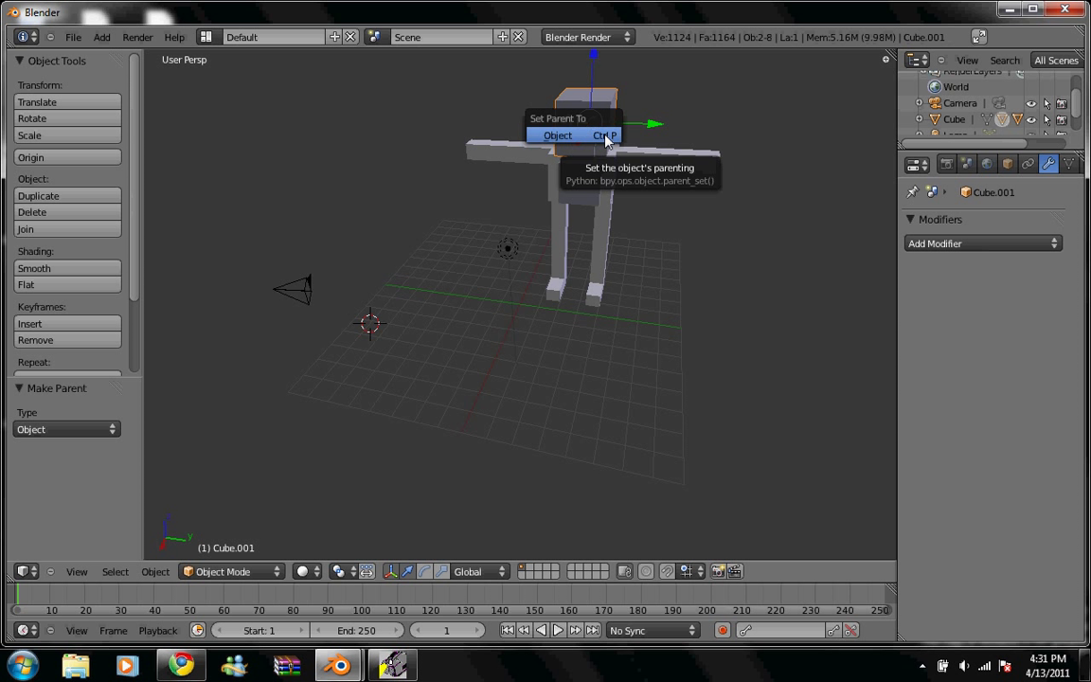
{"action": "left_click", "coordinate": [606, 137]}
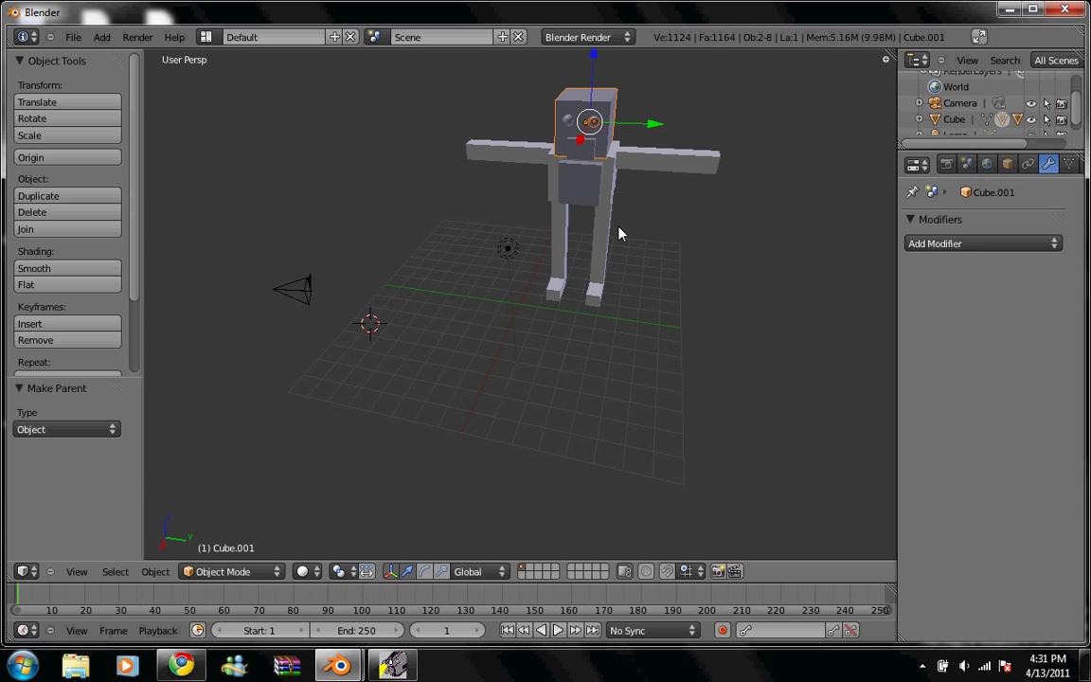
{"action": "mouse_move", "coordinate": [620, 233]}
{"action": "middle_mouse_down"}
{"action": "mouse_move", "coordinate": [715, 258]}
{"action": "mouse_move", "coordinate": [669, 275]}
{"action": "middle_mouse_up"}
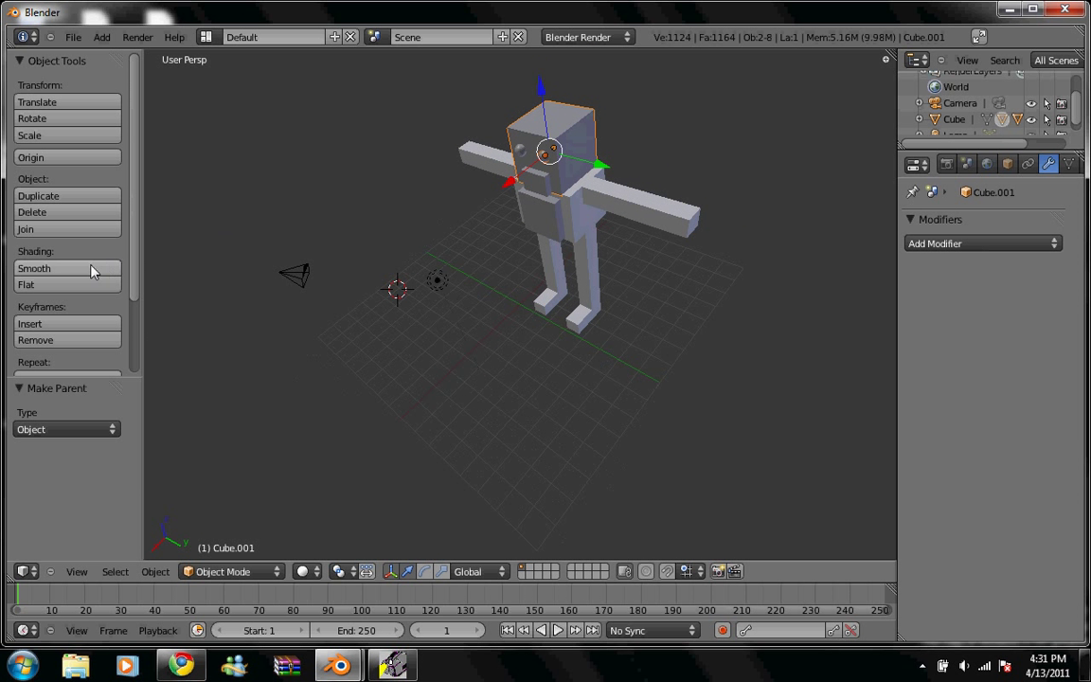
{"action": "scroll", "coordinate": [90, 275], "scroll_direction": "down", "scroll_amount": 1}
{"action": "scroll", "coordinate": [91, 275], "scroll_direction": "down", "scroll_amount": 1}
{"action": "scroll", "coordinate": [91, 242], "scroll_direction": "up", "scroll_amount": 1}
{"action": "left_click", "coordinate": [92, 236]}
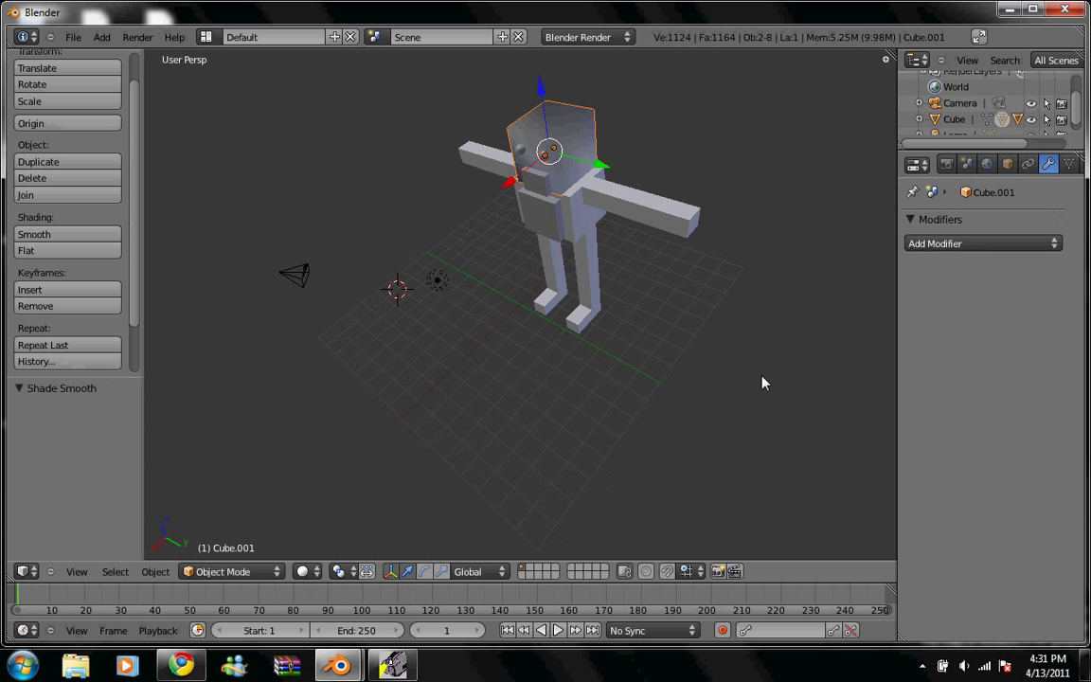
{"action": "middle_click_drag", "start_coordinate": [528, 324], "coordinate": [496, 242]}
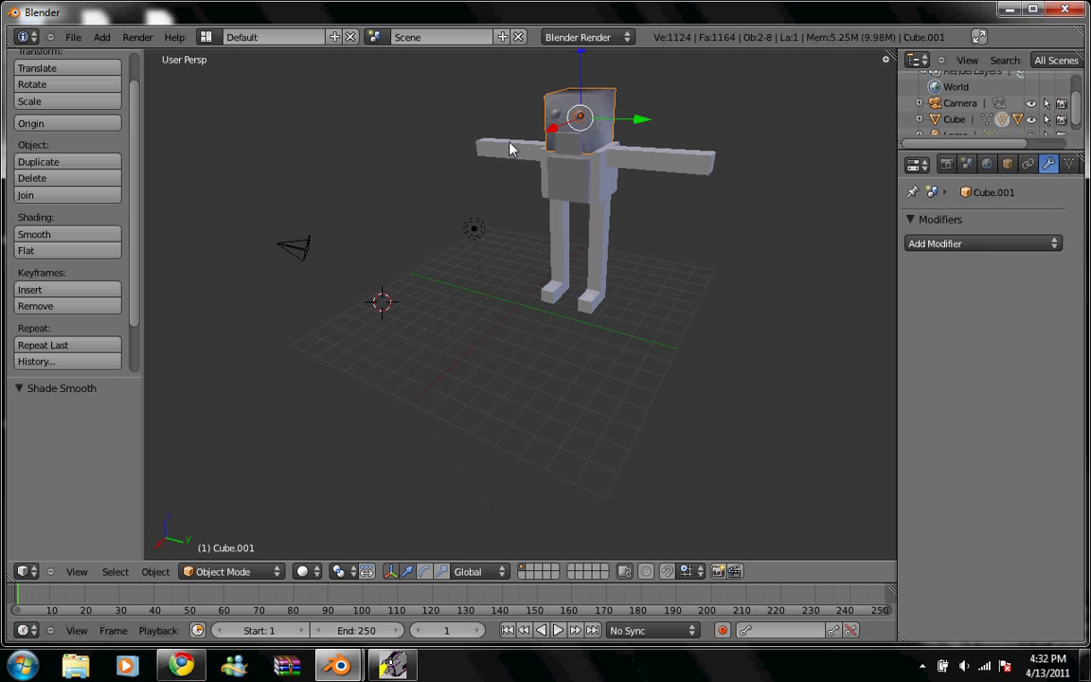
{"action": "key", "text": "ctrl+z"}
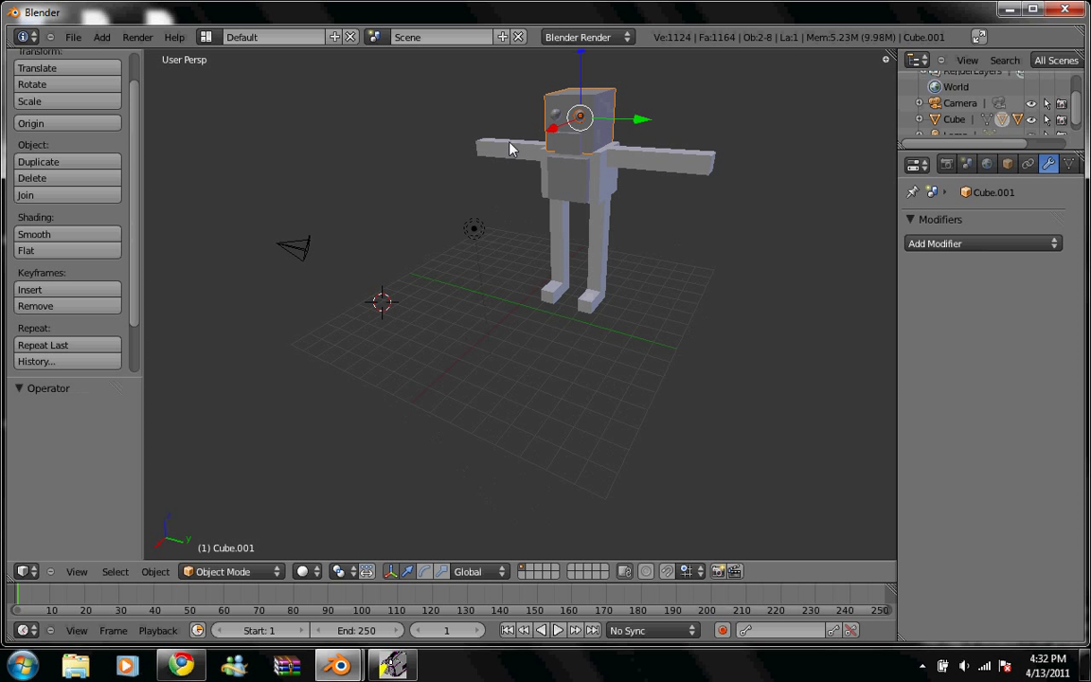
{"action": "key", "text": "a"}
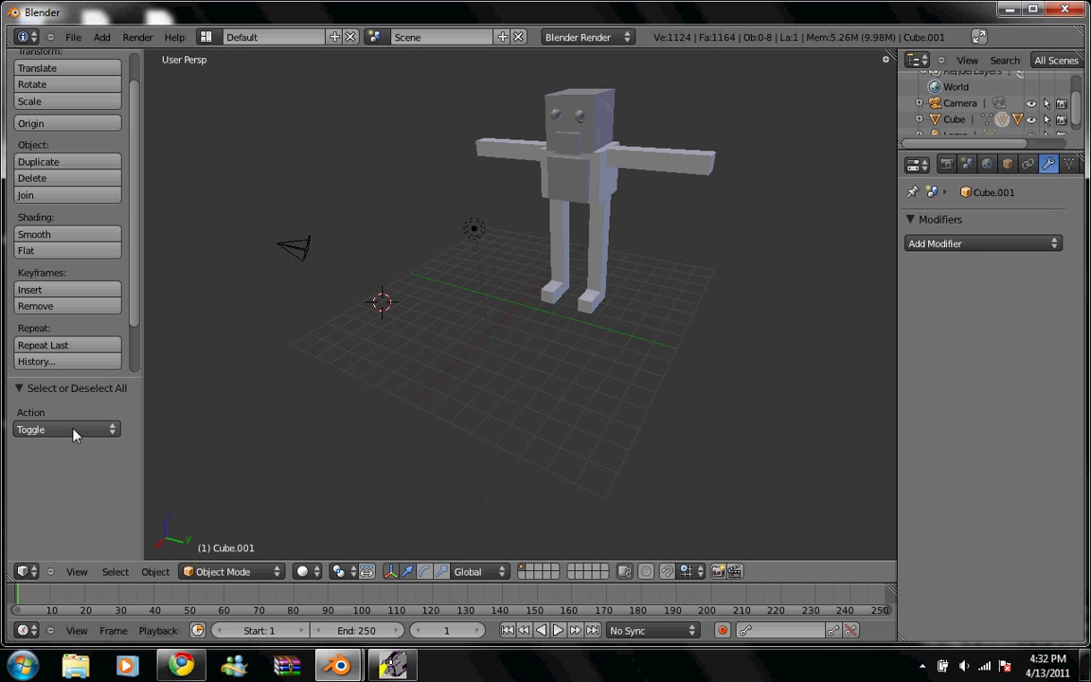
Select all objects and apply Smooth shading to them
{"action": "left_click", "coordinate": [68, 429]}
{"action": "left_click", "coordinate": [81, 394]}
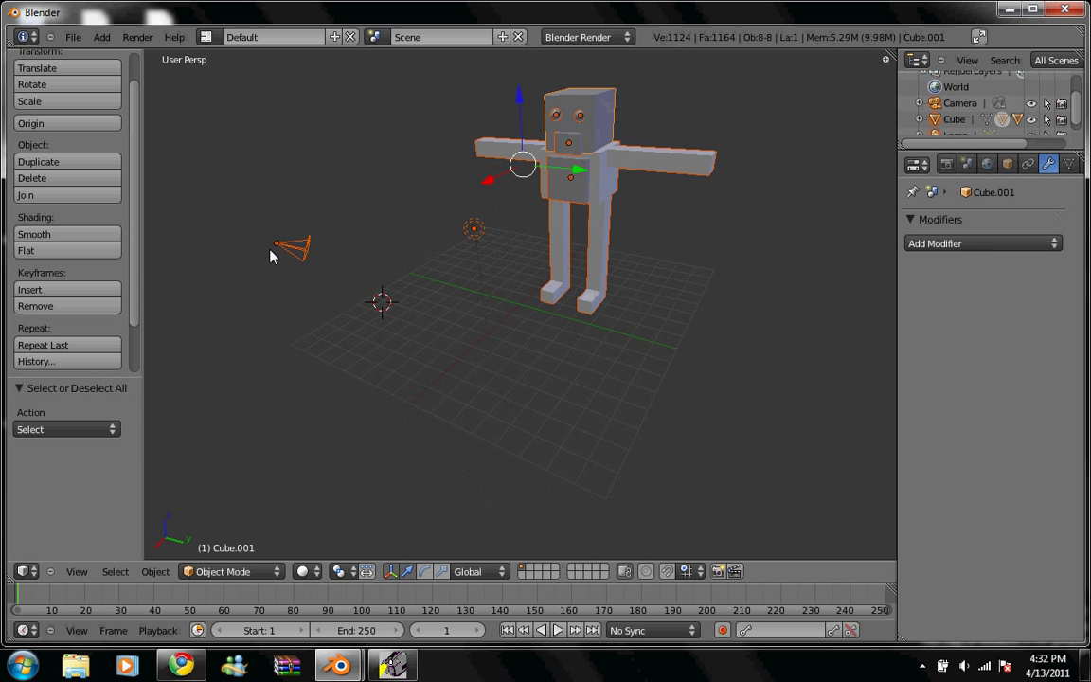
{"action": "left_click", "coordinate": [57, 236]}
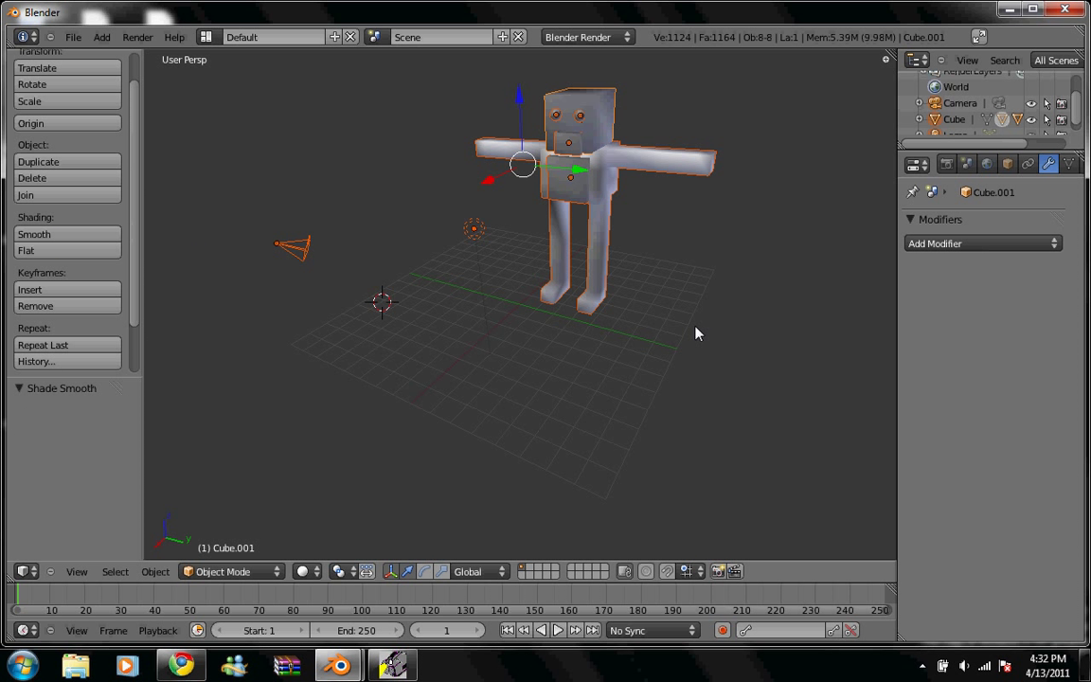
{"action": "mouse_move", "coordinate": [628, 332]}
{"action": "middle_mouse_down"}
{"action": "mouse_move", "coordinate": [672, 365]}
{"action": "mouse_move", "coordinate": [650, 382]}
{"action": "middle_mouse_up"}
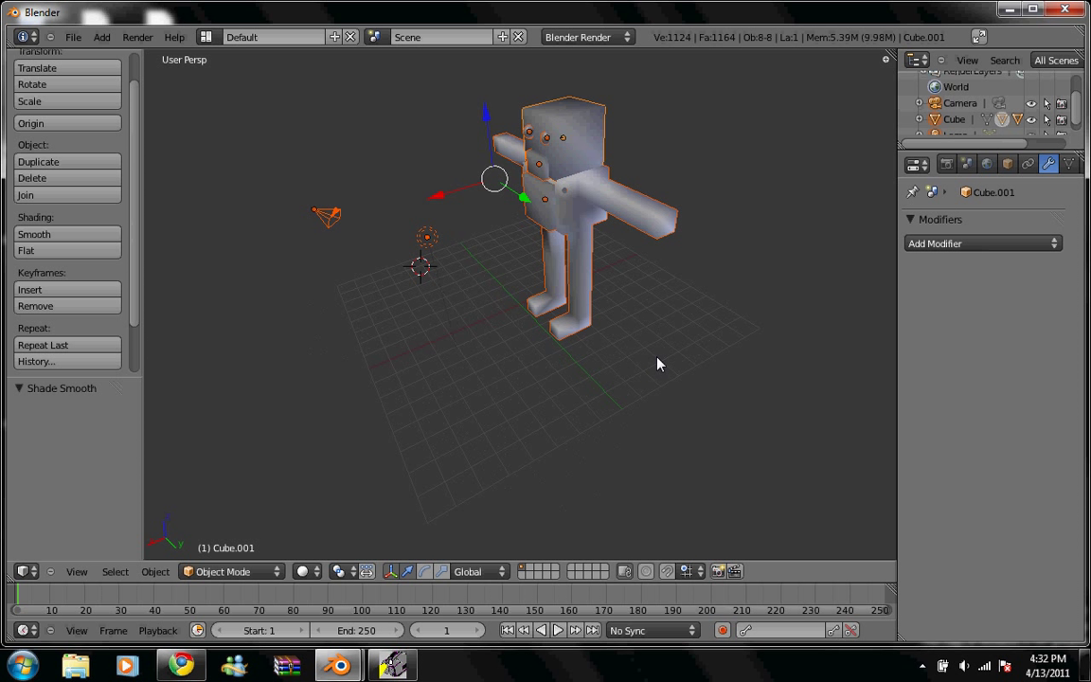
Deselect everything and orbit to inspect the smooth-shaded robot from the front
{"action": "left_click", "coordinate": [762, 254]}
{"action": "key", "text": "a"}
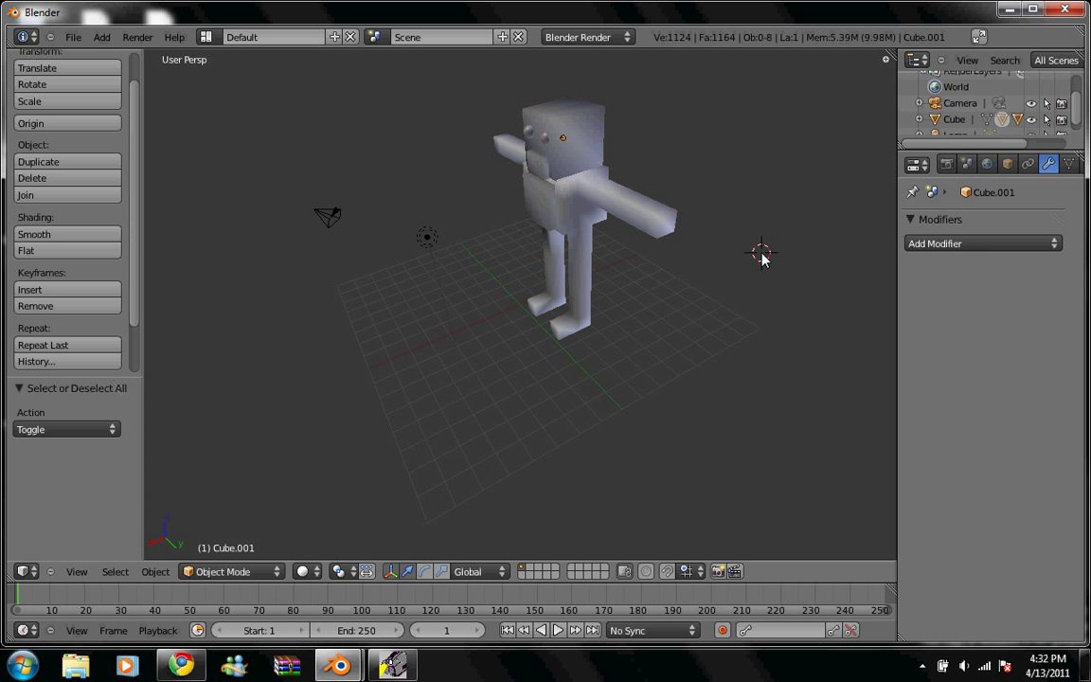
{"action": "mouse_move", "coordinate": [746, 272]}
{"action": "middle_mouse_down"}
{"action": "mouse_move", "coordinate": [482, 365]}
{"action": "mouse_move", "coordinate": [551, 366]}
{"action": "mouse_move", "coordinate": [788, 229]}
{"action": "mouse_move", "coordinate": [784, 210]}
{"action": "middle_mouse_up"}
{"action": "mouse_move", "coordinate": [626, 307]}
{"action": "middle_mouse_down"}
{"action": "mouse_move", "coordinate": [662, 287]}
{"action": "mouse_move", "coordinate": [651, 297]}
{"action": "middle_mouse_up"}
{"action": "middle_click_drag", "start_coordinate": [495, 259], "coordinate": [477, 269]}
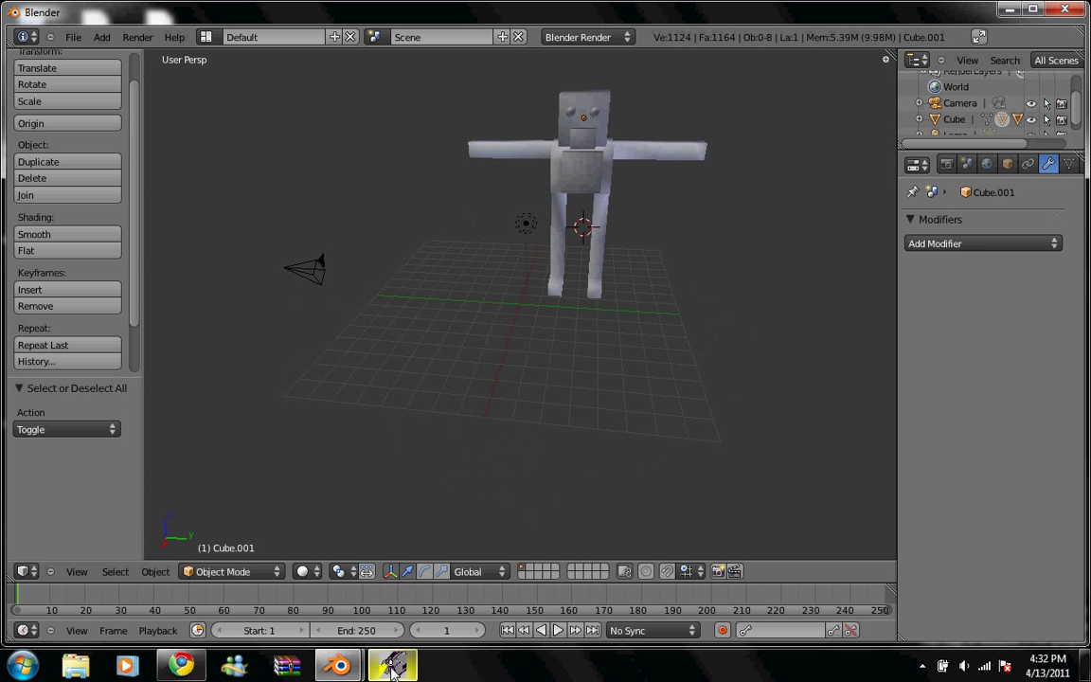